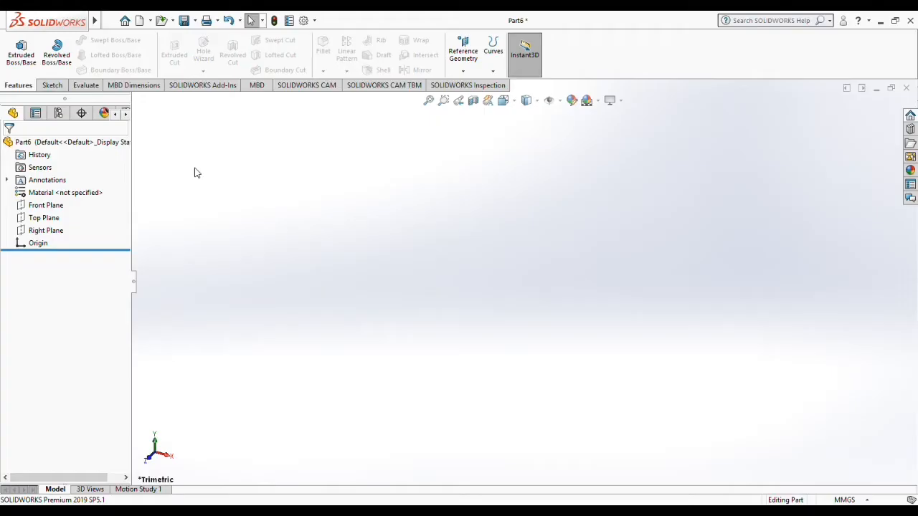
Step: Sketch a corner rectangle about 177 mm wide and 83 mm high on the Front Plane, its lower edge passing through the origin
left_click(51, 86)
left_click(76, 54)
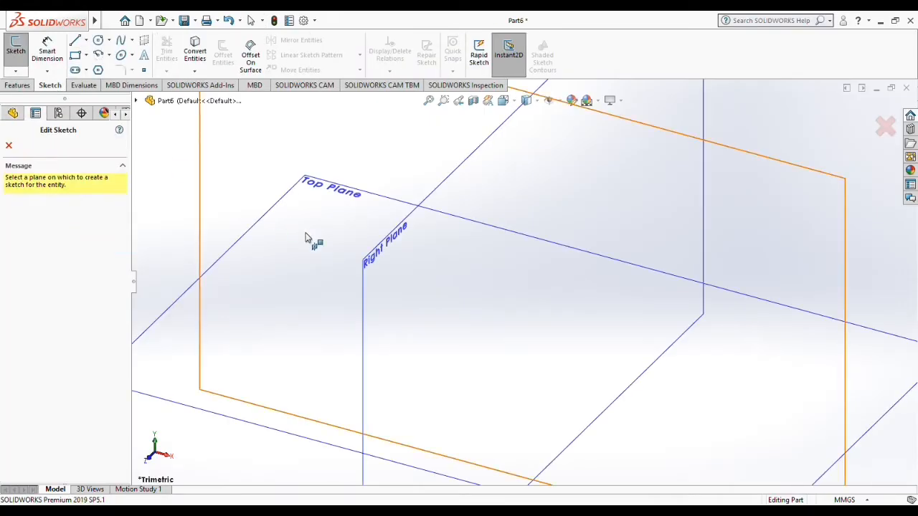
left_click(219, 182)
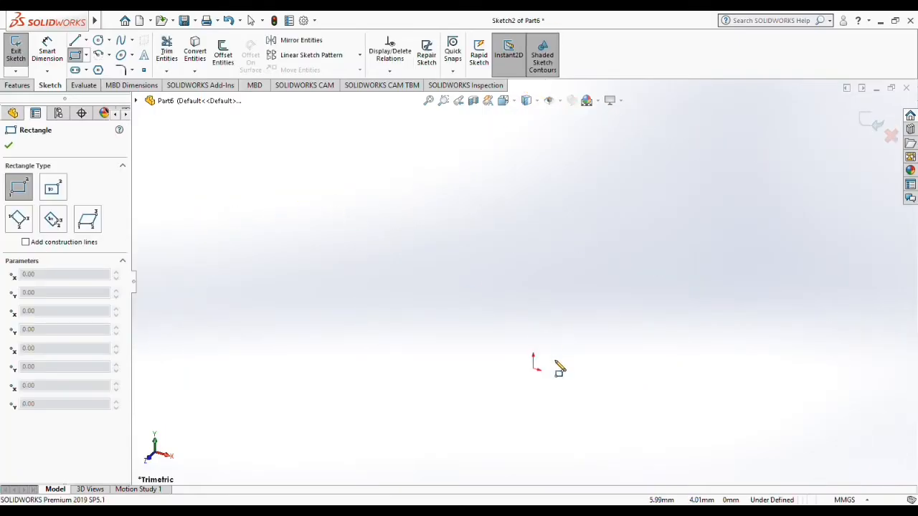
left_click(368, 137)
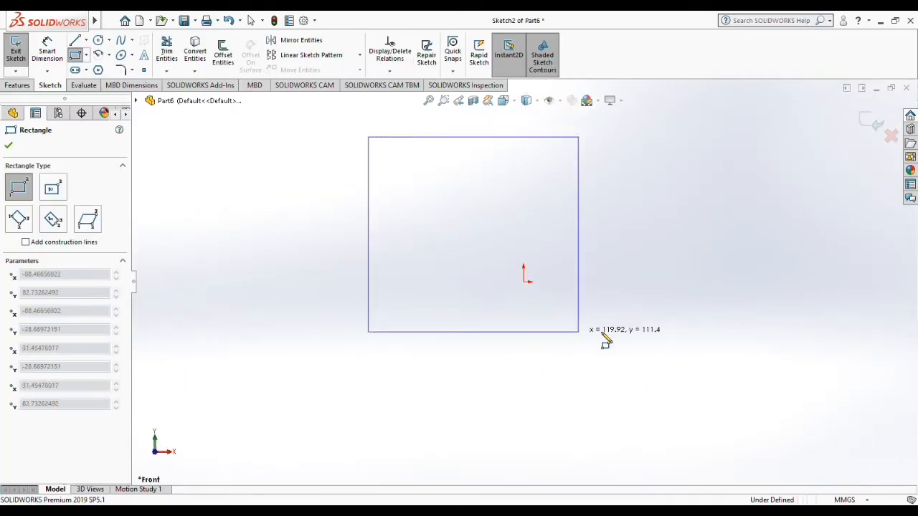
left_click(678, 282)
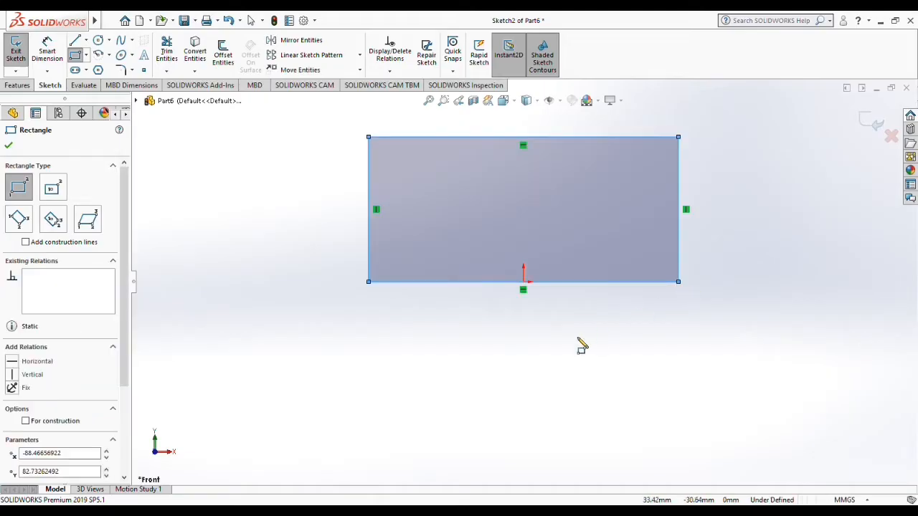
Step: Extrude the rectangle 20 mm as a blind boss to form the main block
left_click(17, 85)
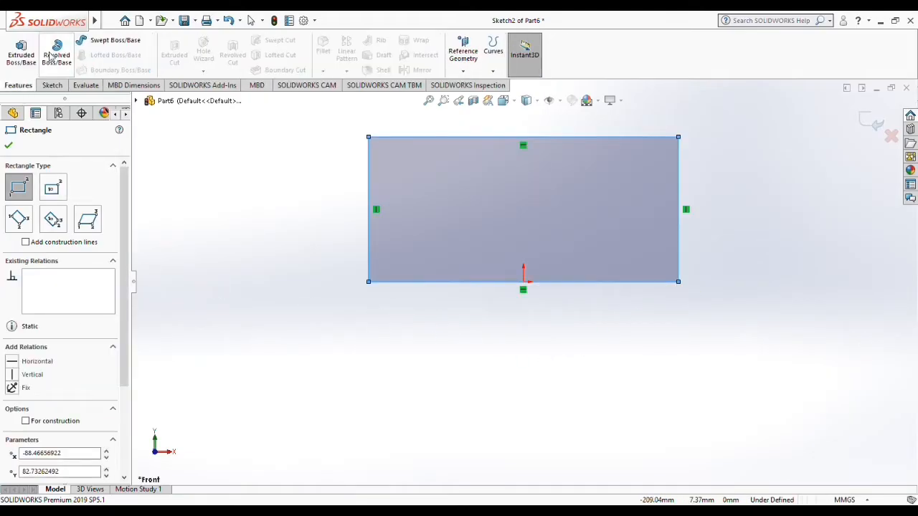
left_click(21, 51)
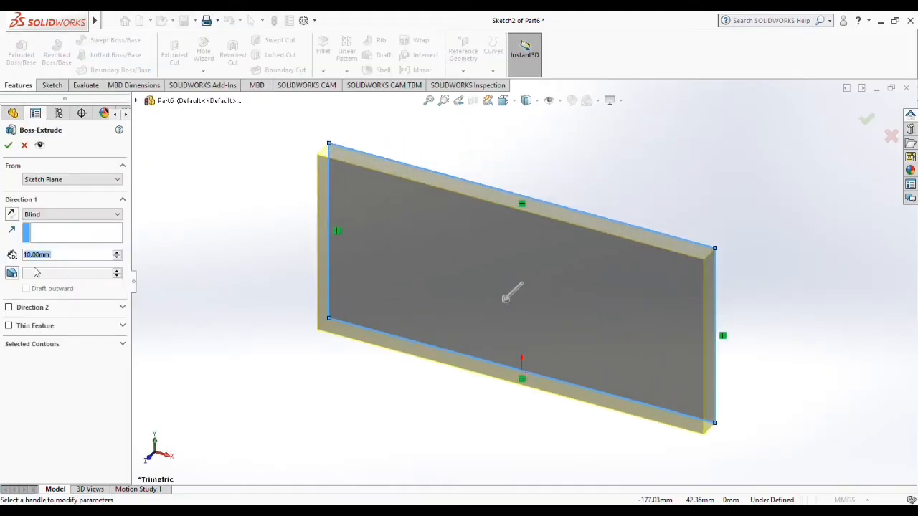
type("20")
key("Return")
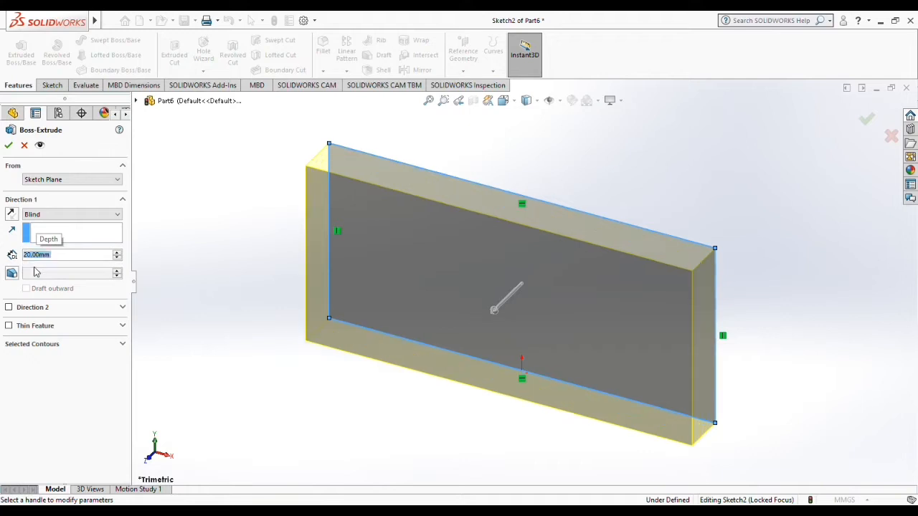
left_click(8, 145)
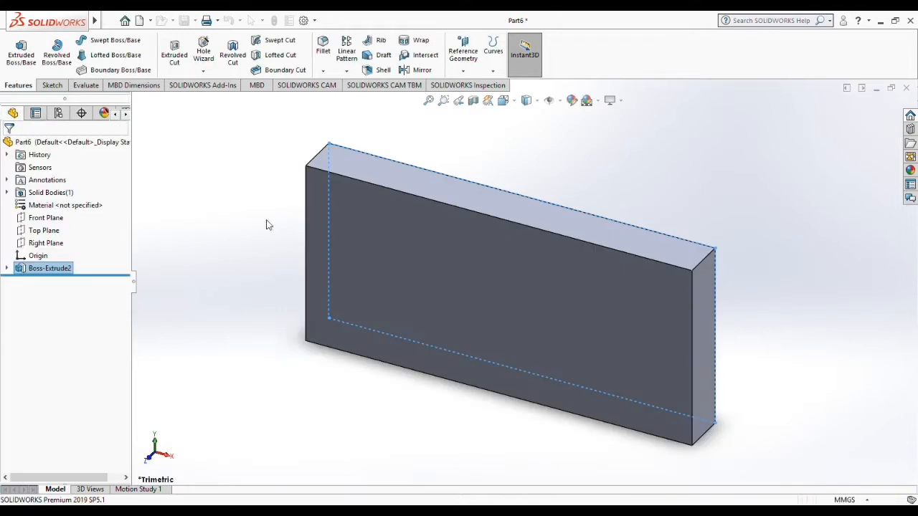
Step: Sketch a rectangle about 20 by 21.6 mm across the bottom of the block's narrow +X end face
left_click(708, 380)
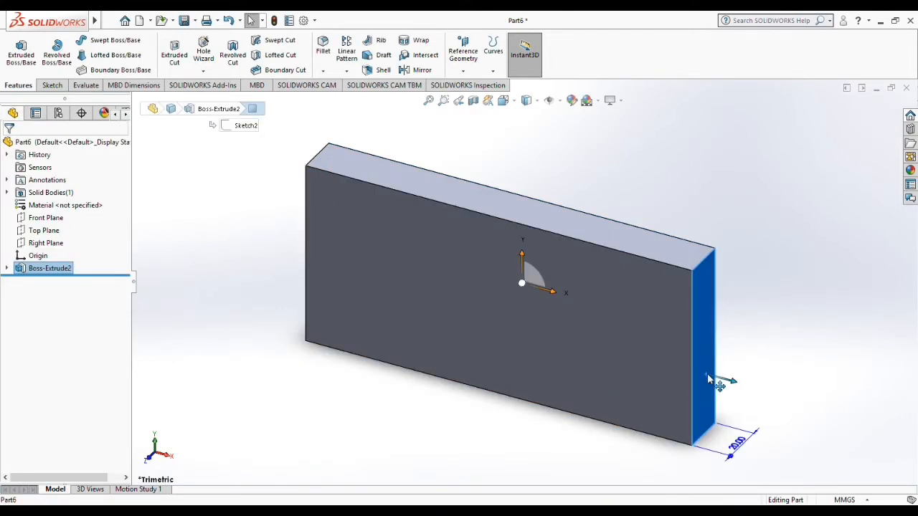
key("ctrl+8")
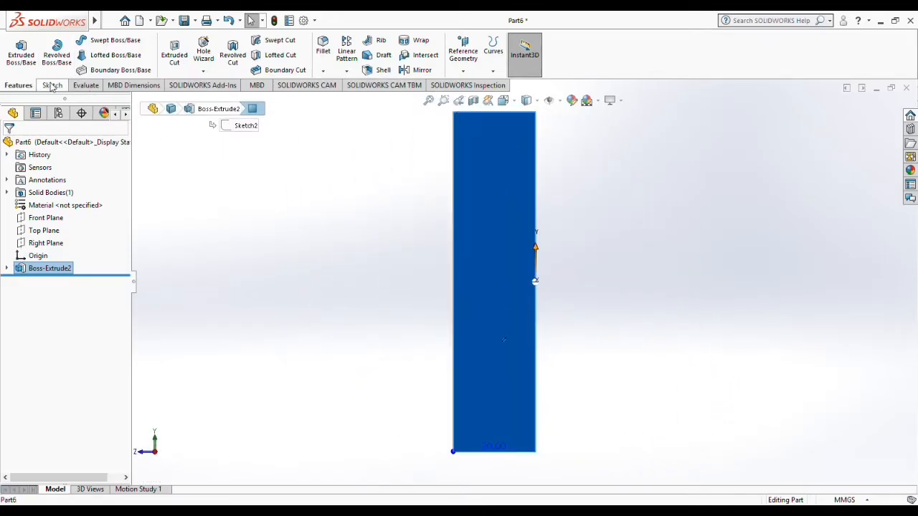
left_click(52, 86)
left_click(75, 54)
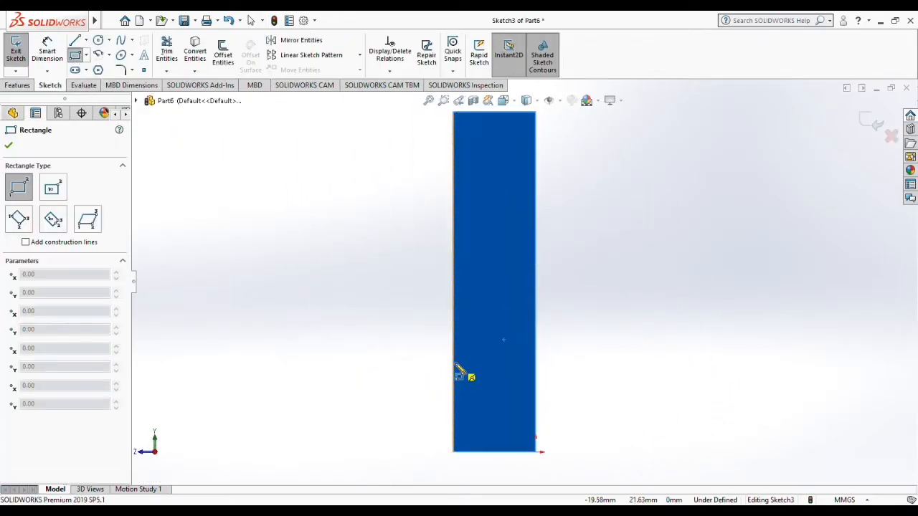
left_click(452, 363)
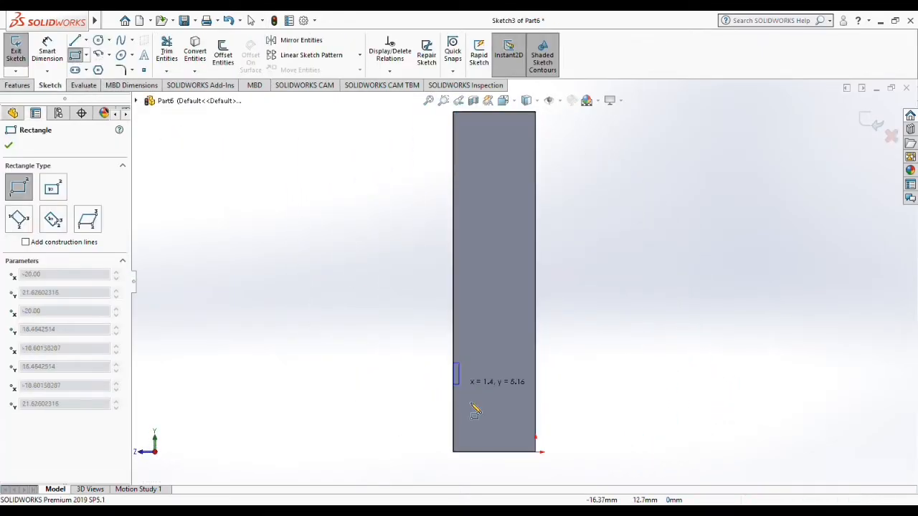
left_click(535, 452)
Step: Extrude the small end-face rectangle 70 mm outward as a blind boss merged with the block
left_click(18, 86)
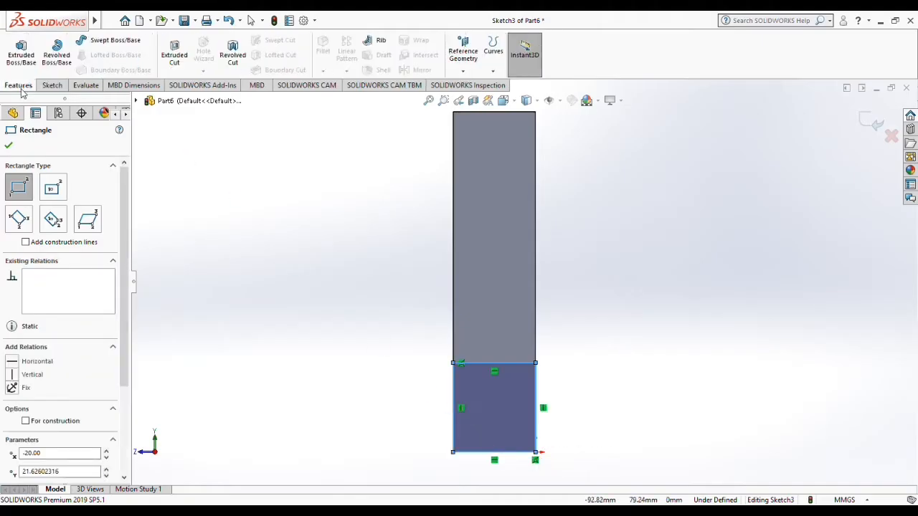
left_click(21, 54)
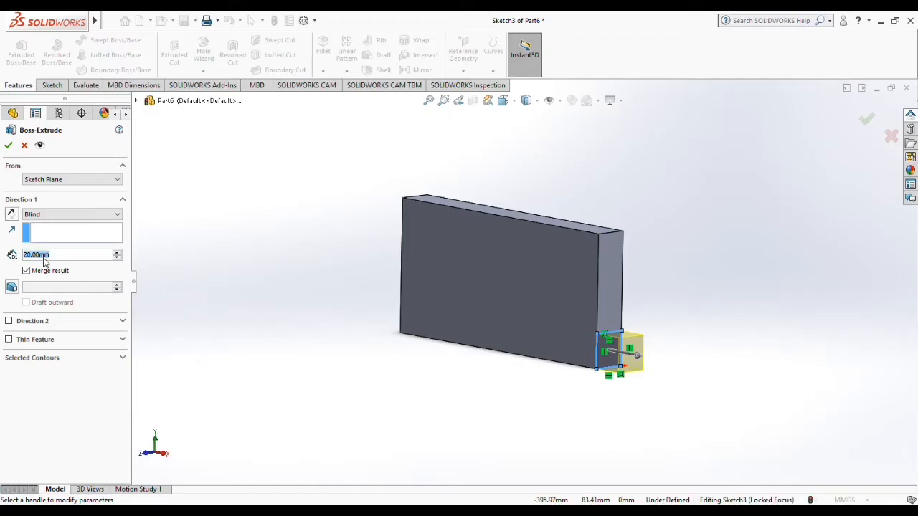
type("50")
key("Return")
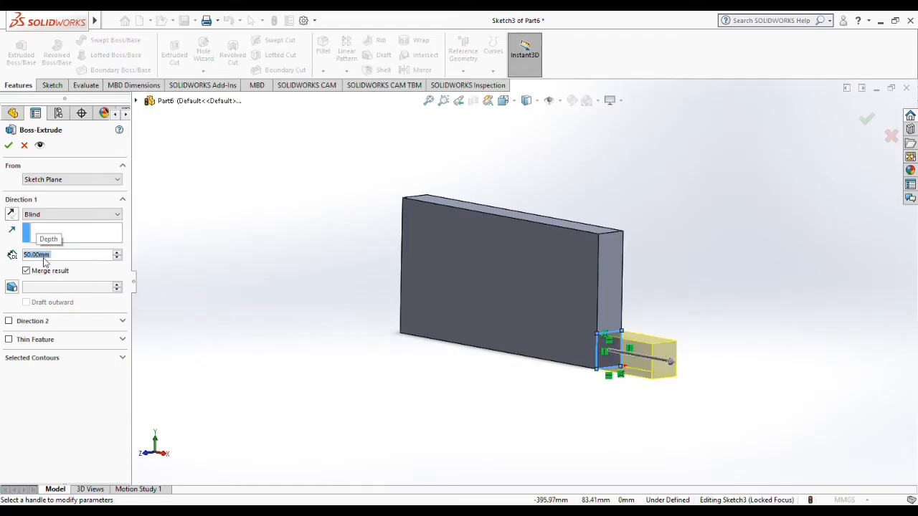
type("7")
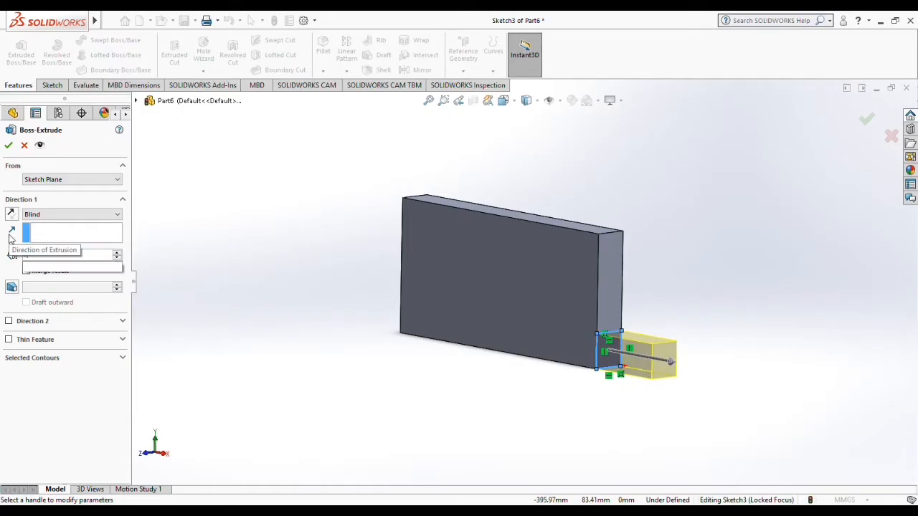
type("0")
key("Return")
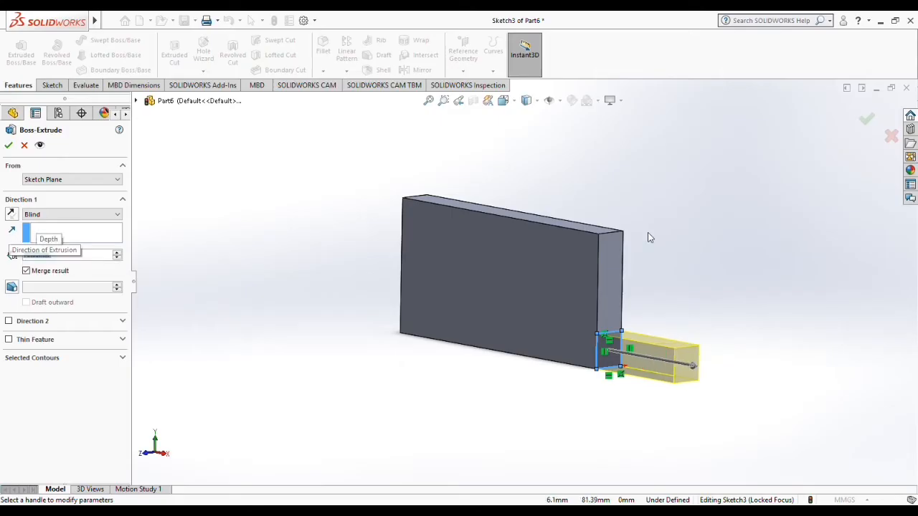
left_click(865, 118)
Step: Sketch a rectangle about 27 by 20 mm over the outer end of the low arm's top face
middle_click_drag(724, 186, 646, 394)
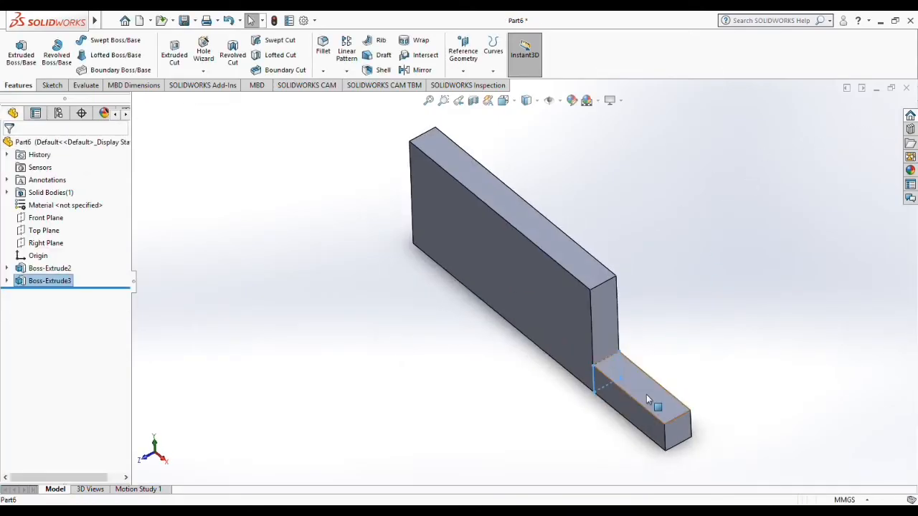
left_click(646, 394)
key("ctrl+8")
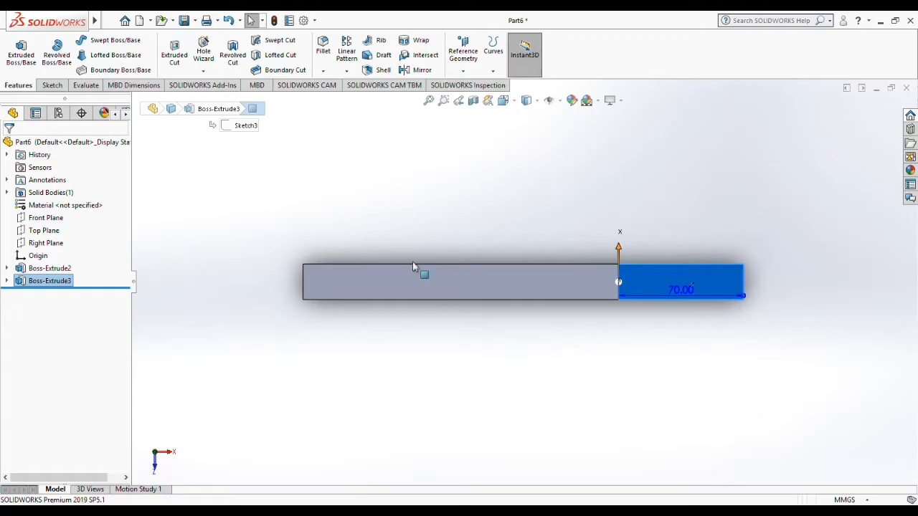
left_click(50, 86)
left_click(75, 56)
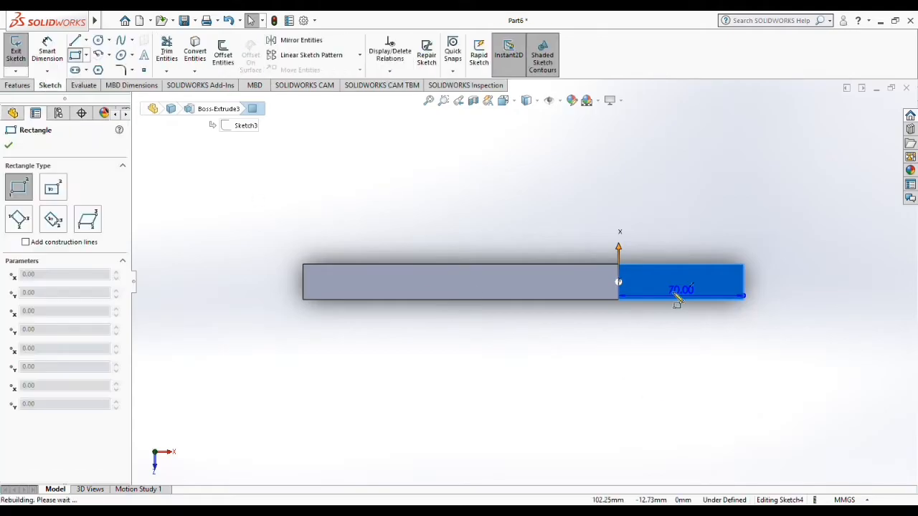
left_click(697, 265)
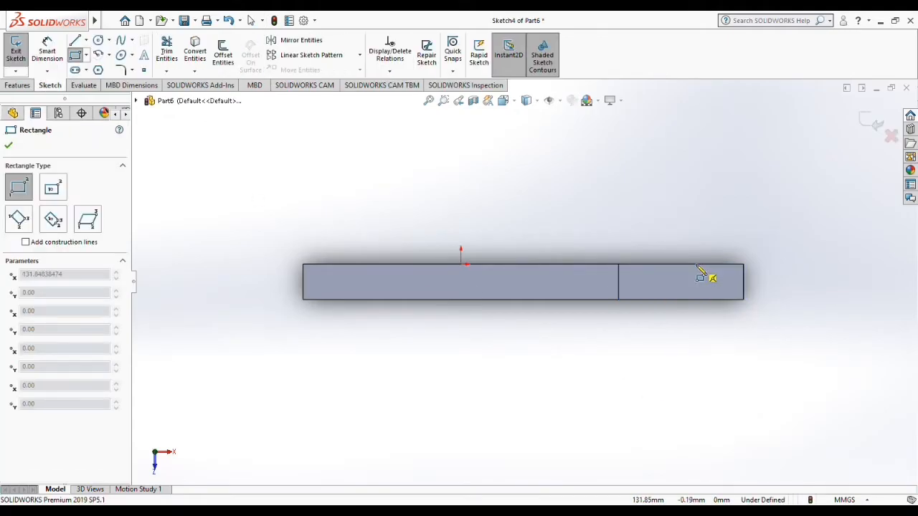
left_click(743, 300)
Step: Extrude the rectangle at the arm's outer end 117 mm upward to form a vertical post
middle_click_drag(655, 387, 416, 231)
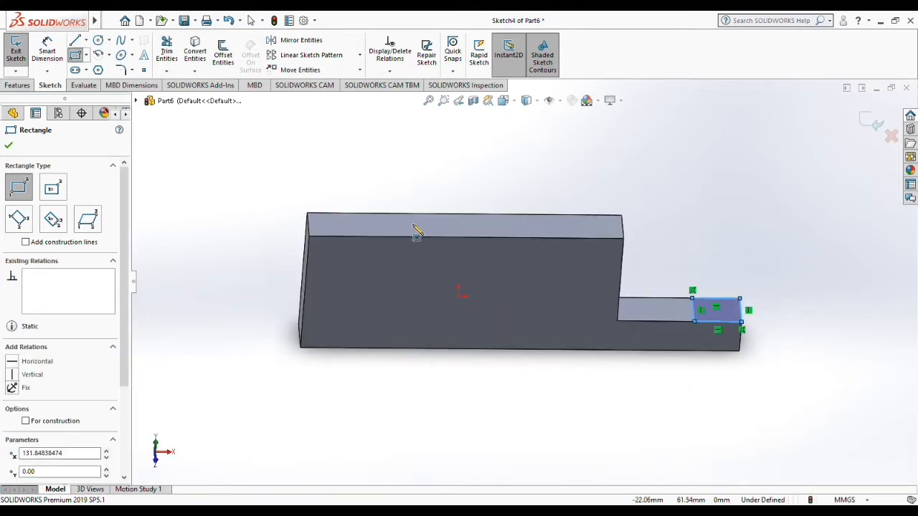
left_click(18, 85)
left_click(20, 53)
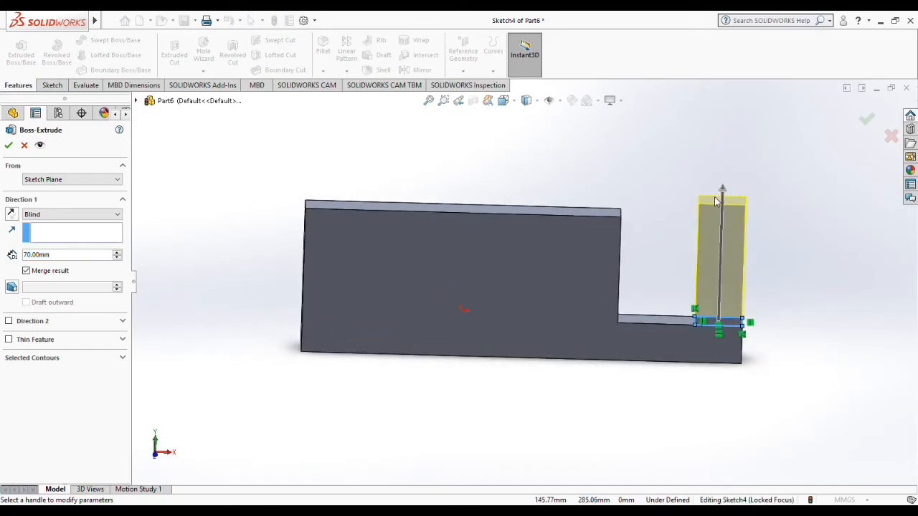
left_click(723, 190)
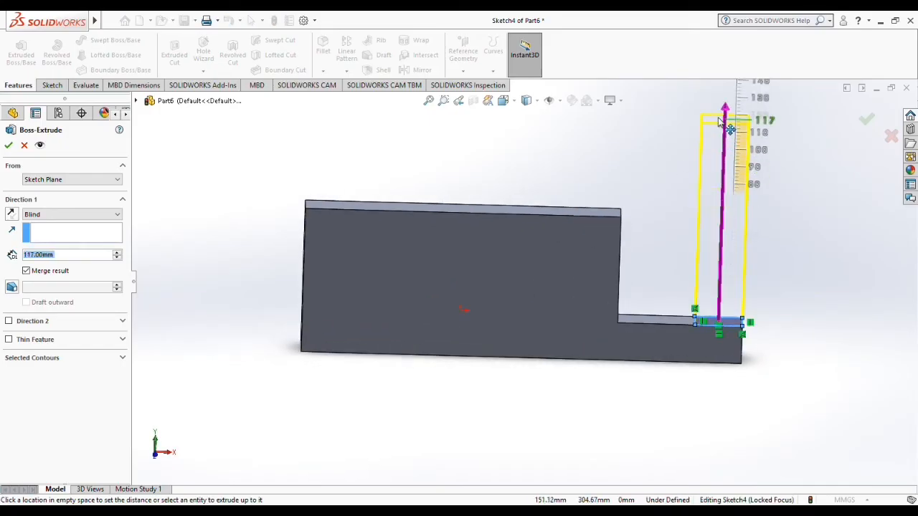
left_click(719, 119)
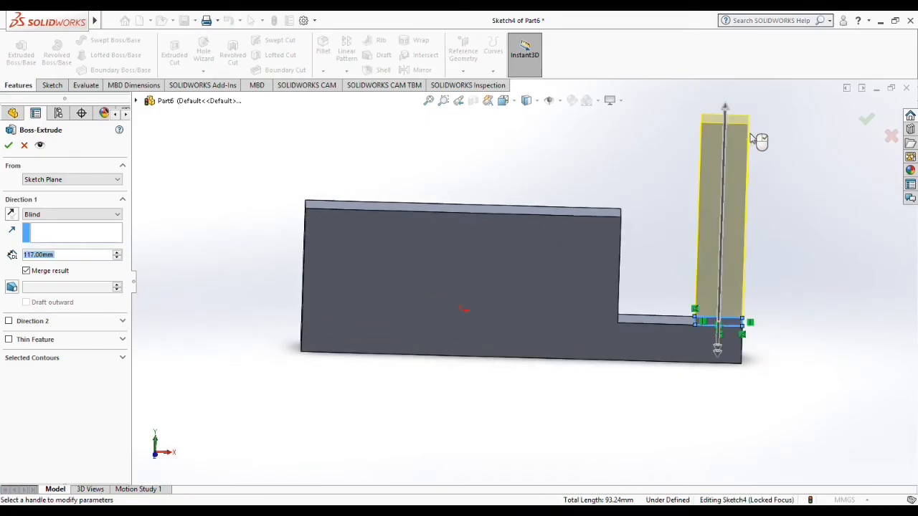
left_click(866, 120)
Step: Create a reference plane offset 20 mm above the top face of the vertical post
key("space")
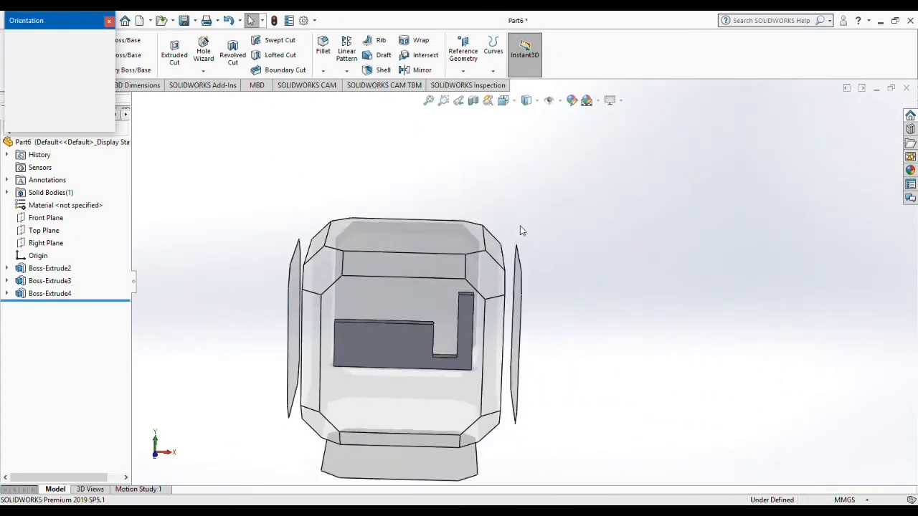
left_click(476, 281)
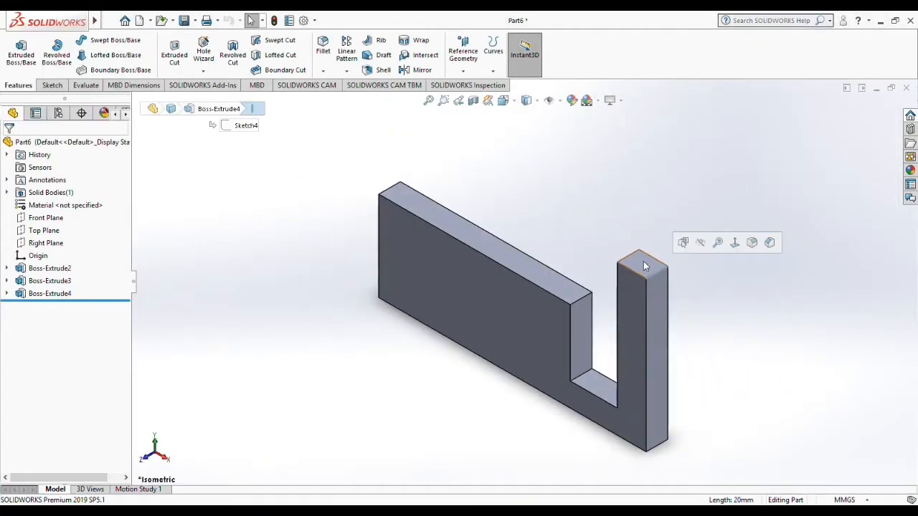
left_click(643, 266)
left_click(463, 58)
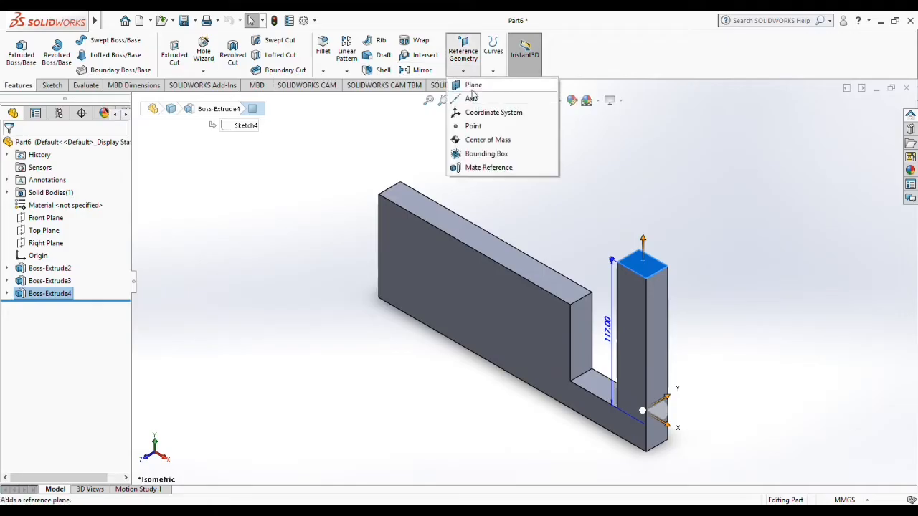
left_click(472, 86)
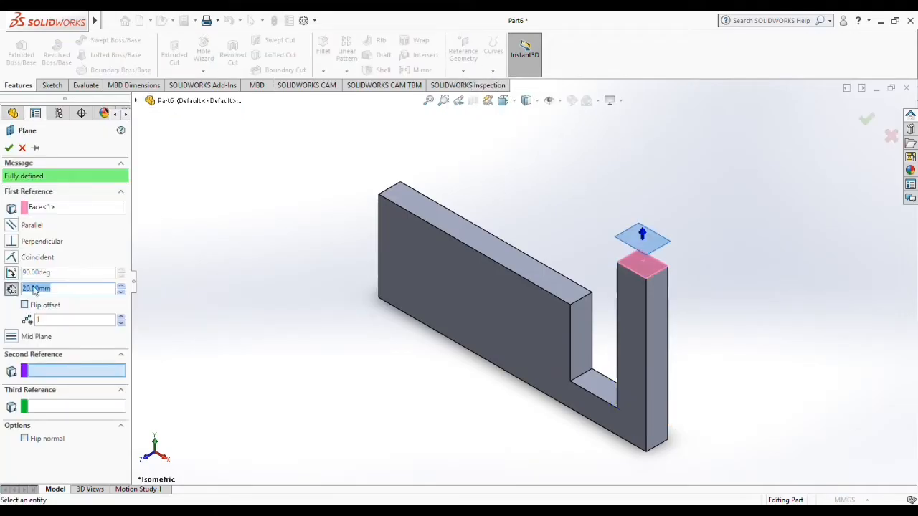
left_click(9, 148)
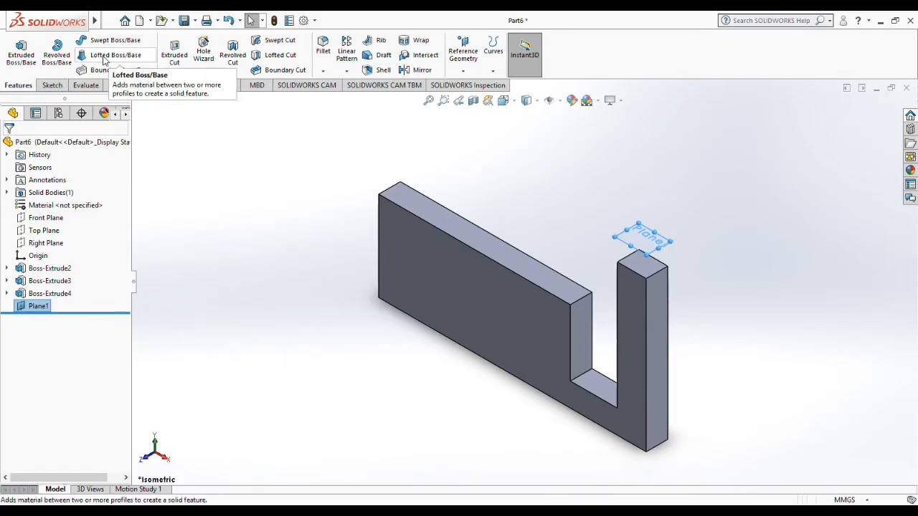
Step: Sketch a circle of about 33 mm radius on the offset plane, centred over the post, and finish the sketch
left_click(58, 85)
left_click(98, 40)
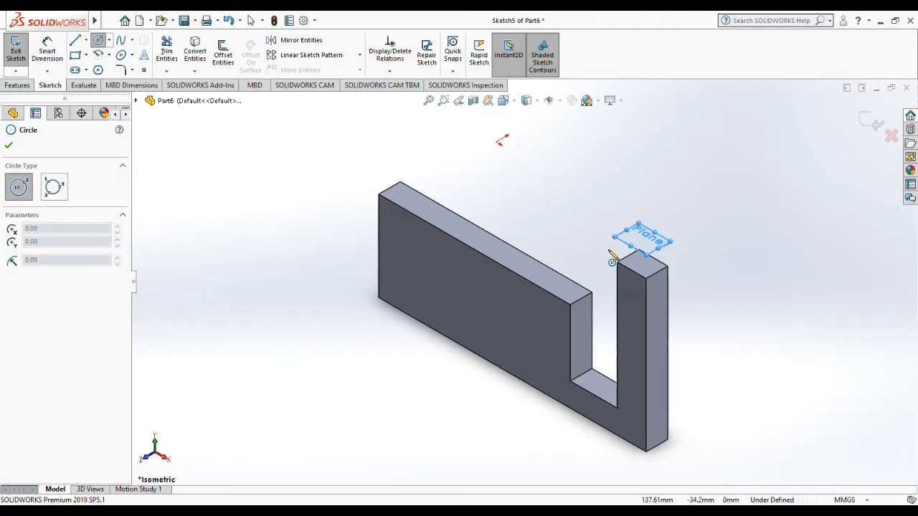
key("ctrl+8")
left_click(716, 280)
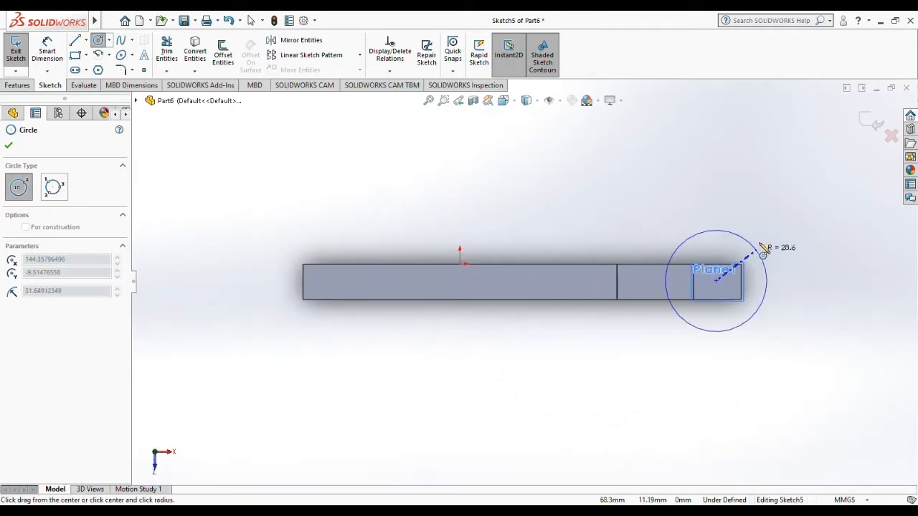
left_click(764, 254)
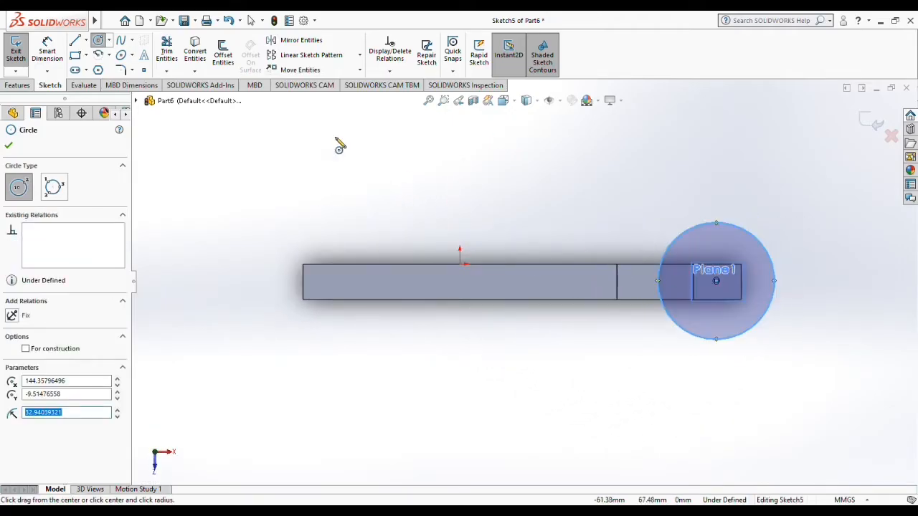
middle_click_drag(465, 337, 481, 145)
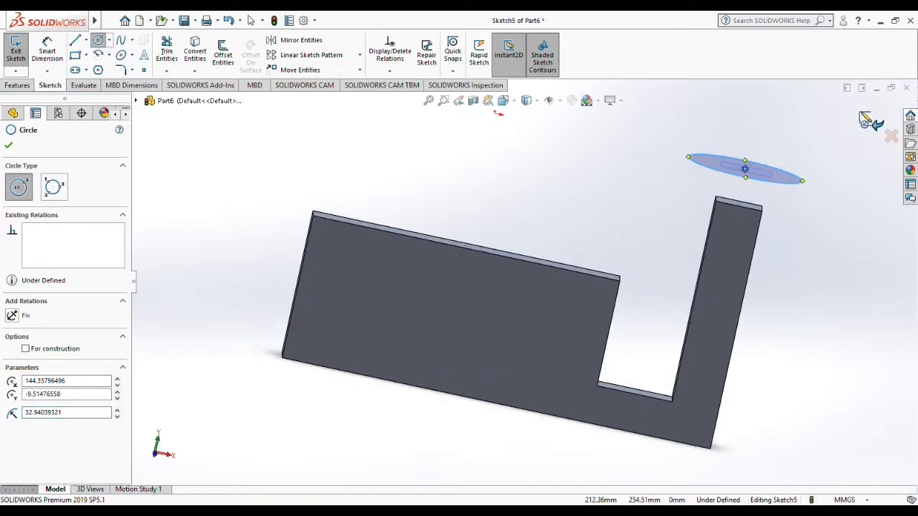
left_click(868, 120)
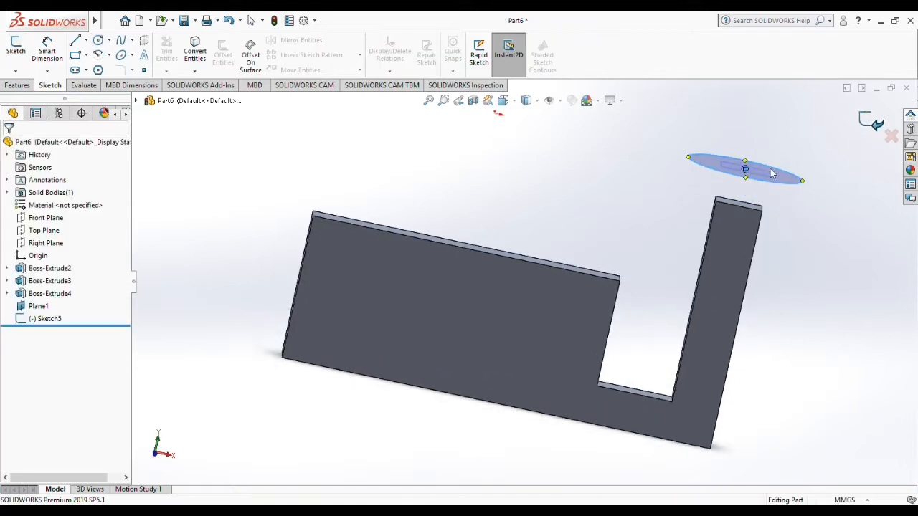
Step: Reopen the circular profile's sketch above the post and dimension the circle's diameter at 35 mm
left_click(20, 85)
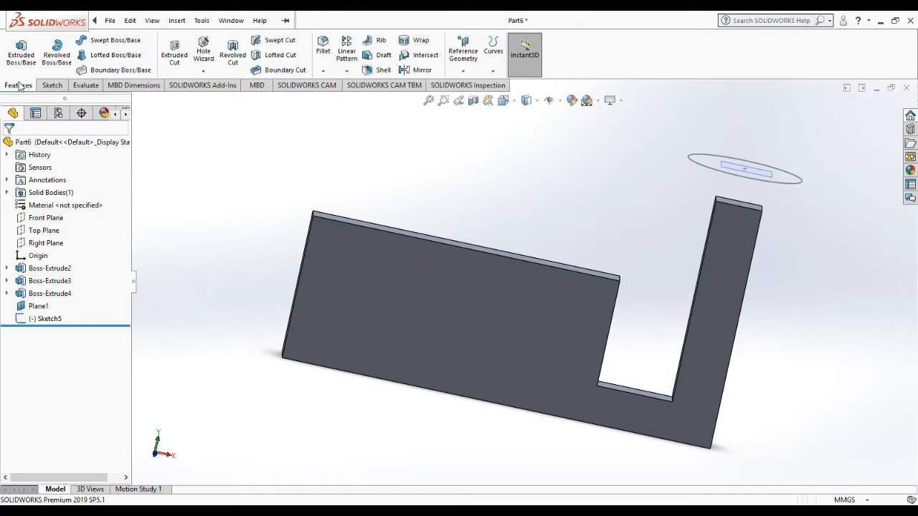
left_click(41, 319)
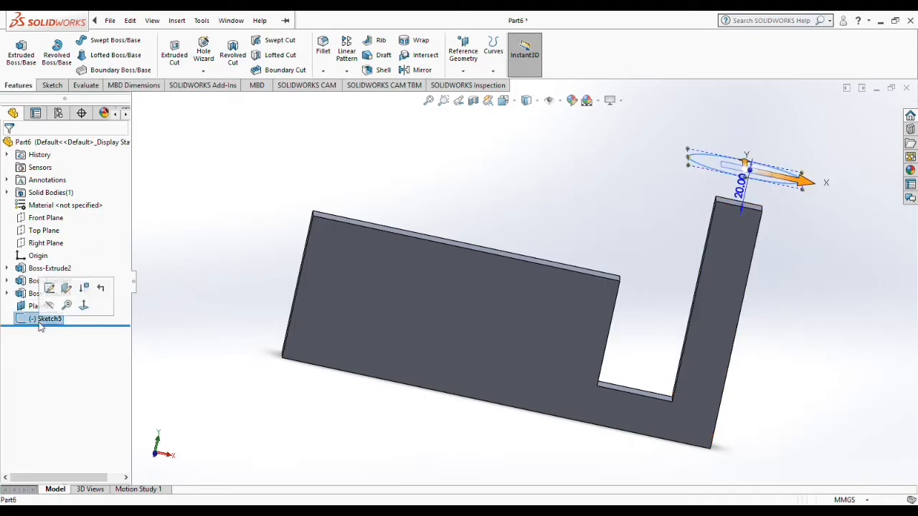
right_click(41, 319)
left_click(45, 264)
middle_click_drag(682, 164, 619, 293)
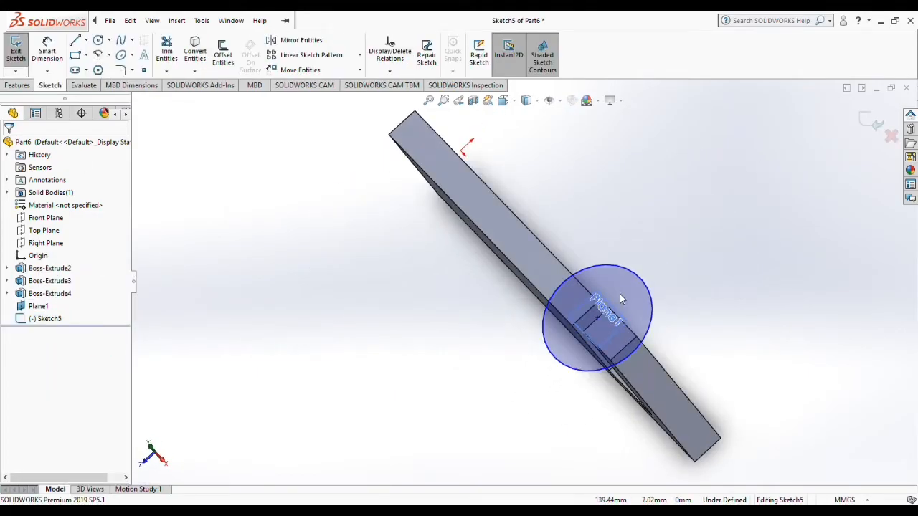
middle_click_drag(713, 296, 689, 215)
right_click_drag(677, 253, 676, 228)
left_click(648, 299)
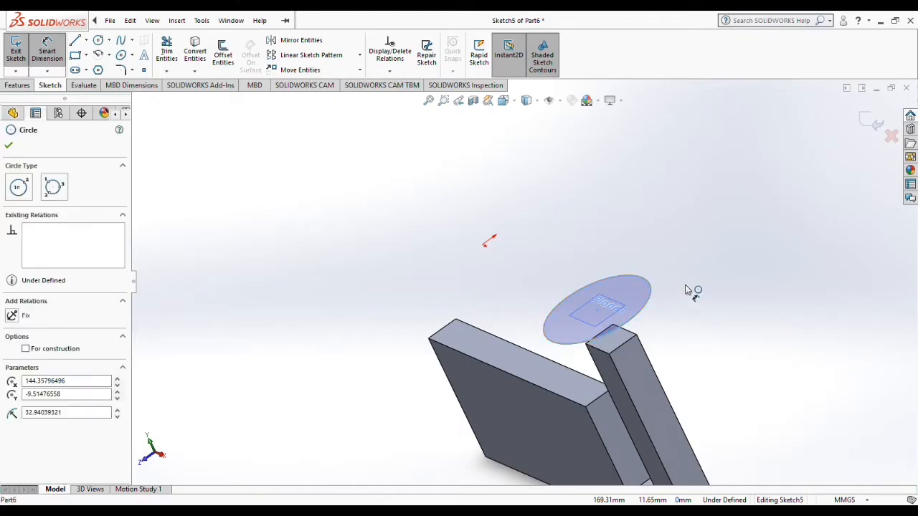
left_click(717, 322)
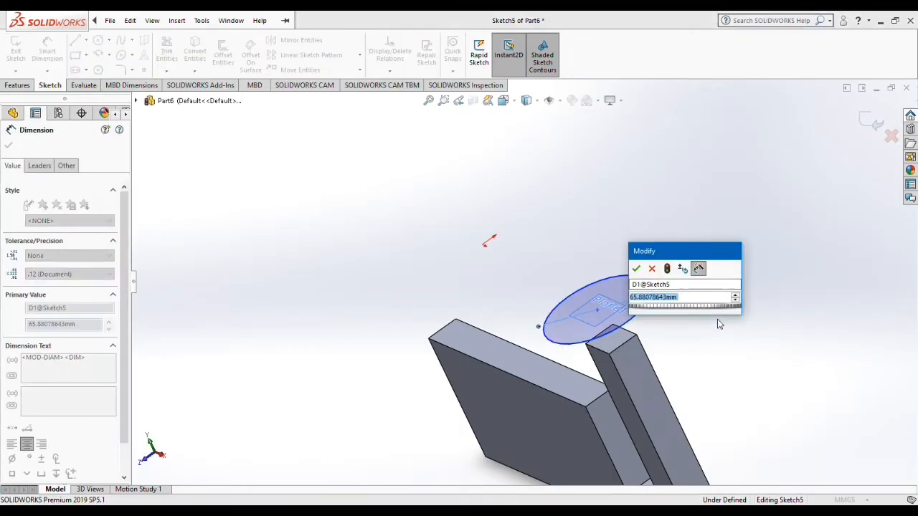
type("35")
key("Return")
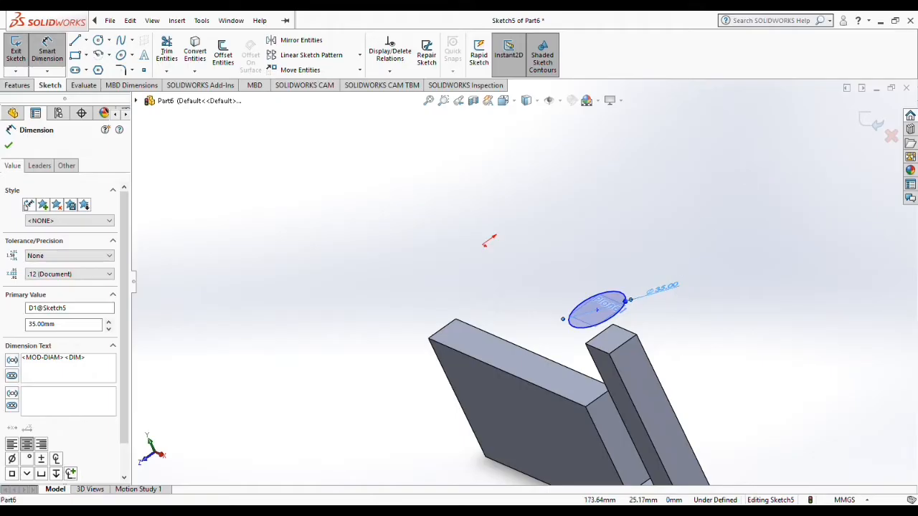
Step: Change the circle's diameter to 50 mm and finish the sketch
double_click(672, 290)
type("50")
key("Return")
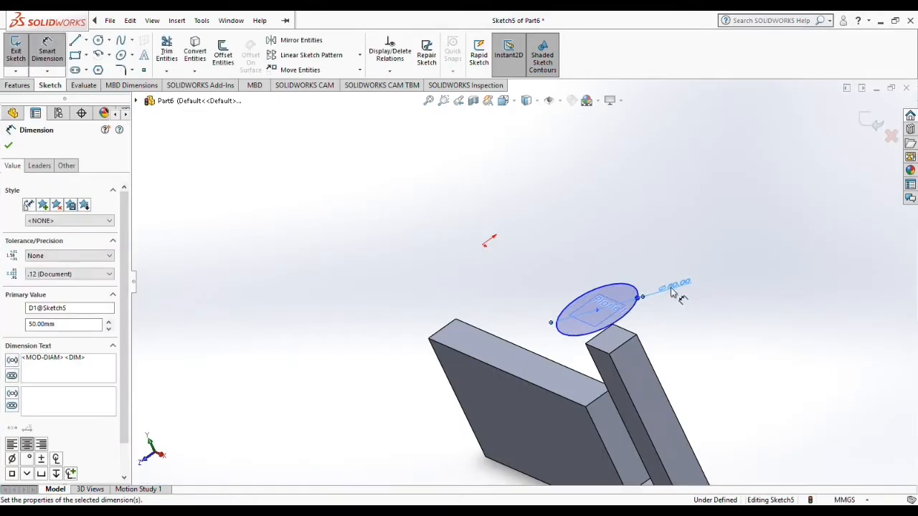
left_click(873, 120)
Step: Loft a solid between the 50 mm circle and the top face of the vertical post
left_click(678, 251)
mouse_move(665, 247)
middle_mouse_down()
mouse_move(673, 180)
mouse_move(694, 166)
middle_mouse_up()
left_click(111, 54)
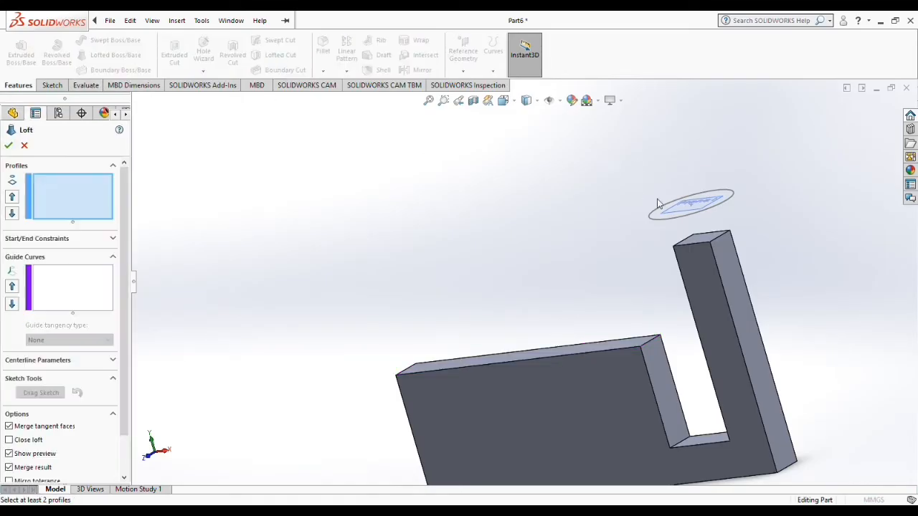
left_click(706, 239)
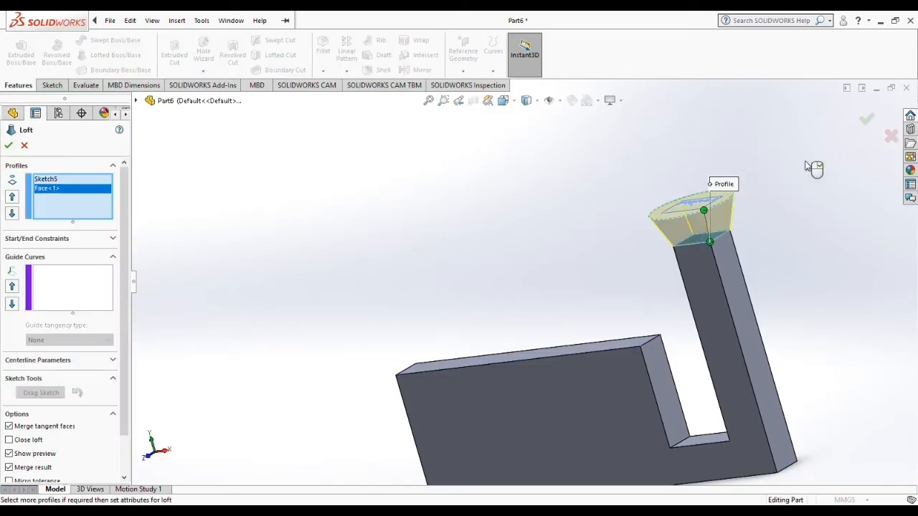
left_click(866, 119)
Step: Make an assembly from the part, saving the part as "assembly" and placing it as the first component
middle_click_drag(744, 240, 696, 293)
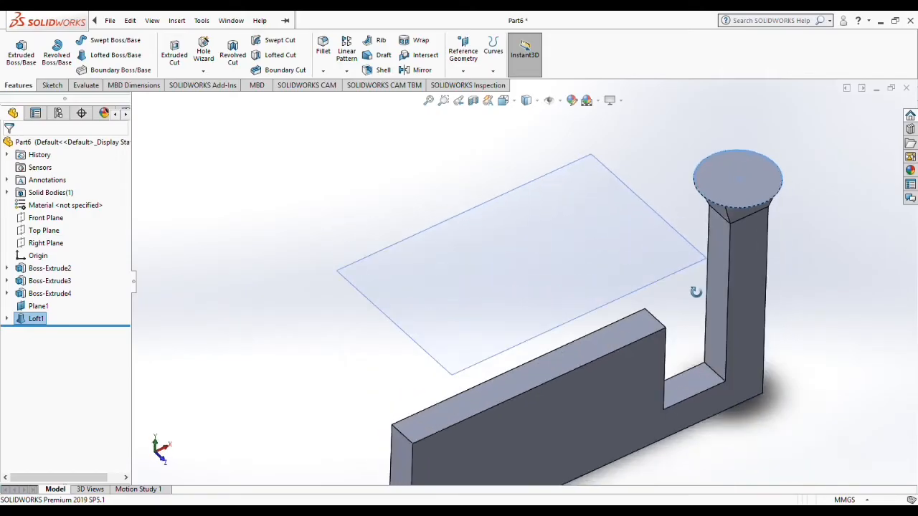
scroll(552, 259, "up", 3)
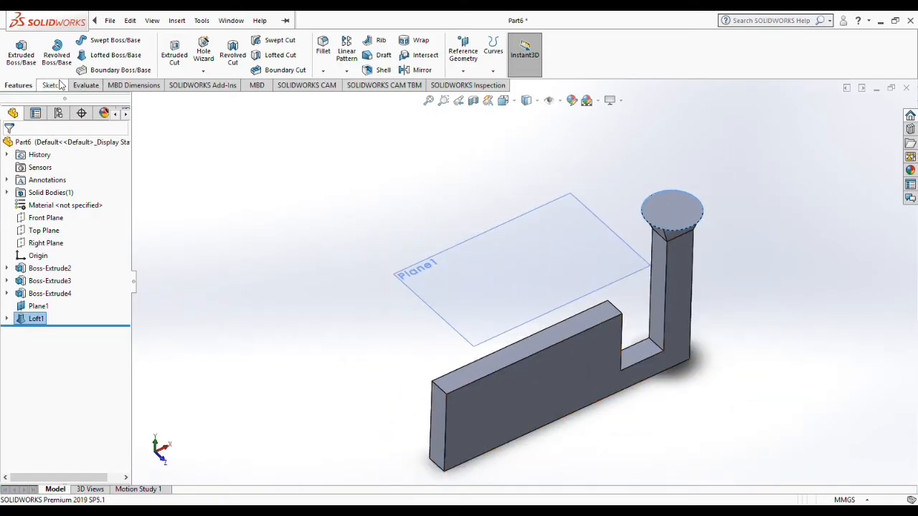
left_click(116, 25)
left_click(147, 126)
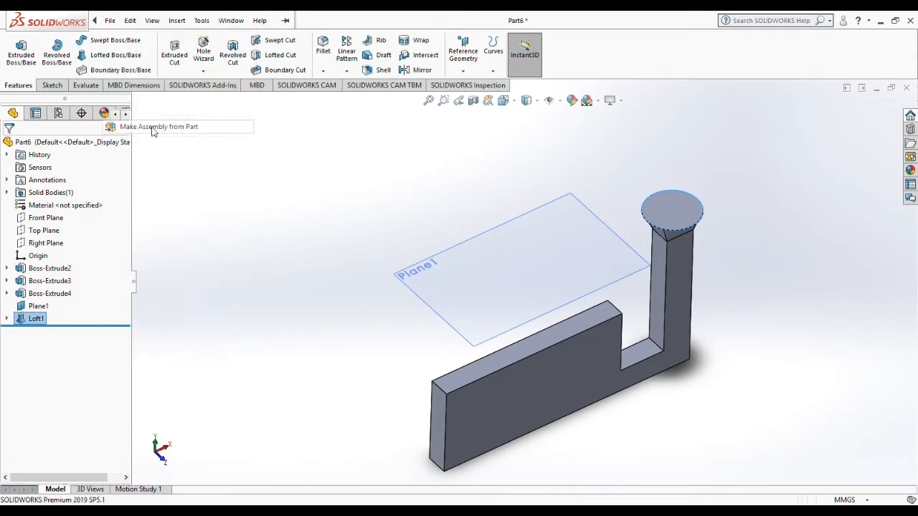
left_click(471, 273)
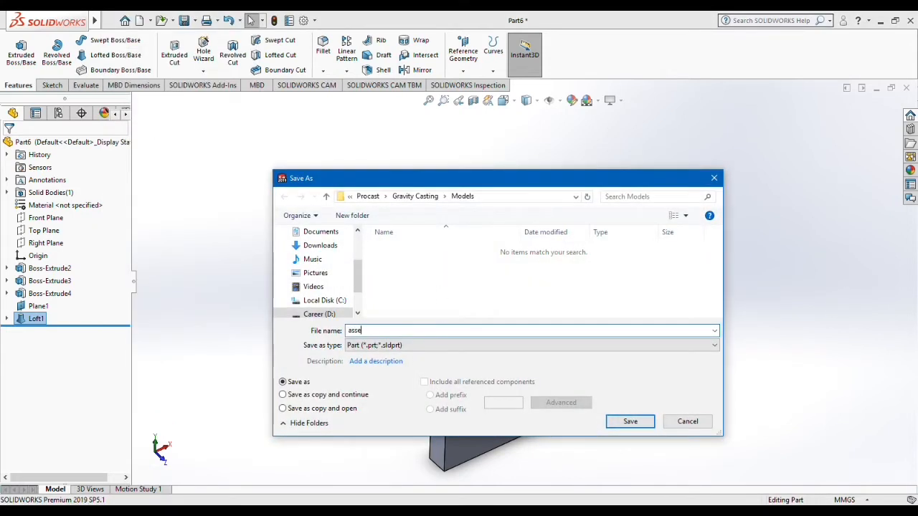
key("Return")
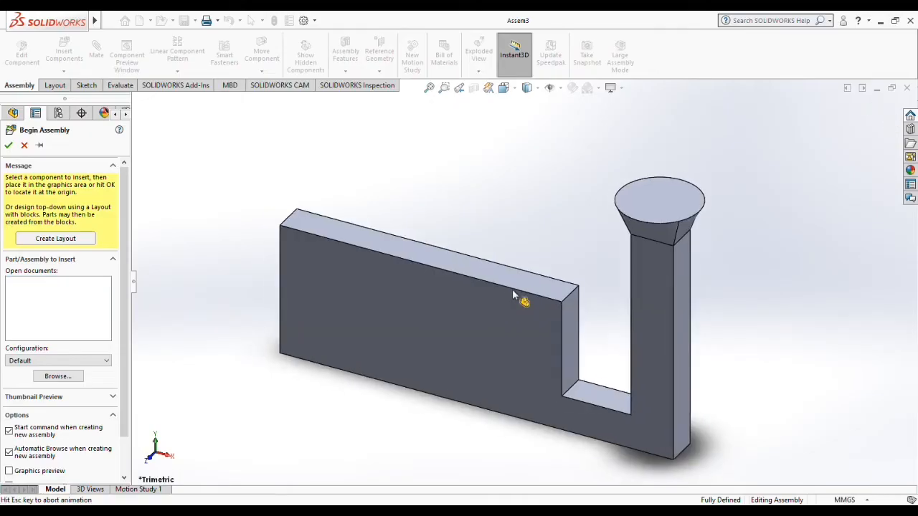
left_click(512, 291)
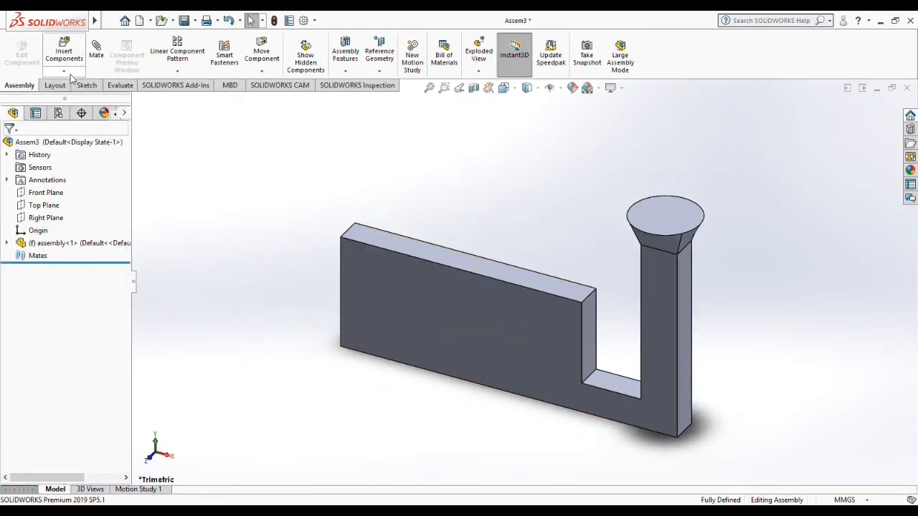
Step: Insert a new part into the assembly and start editing it in place
left_click(66, 73)
left_click(77, 94)
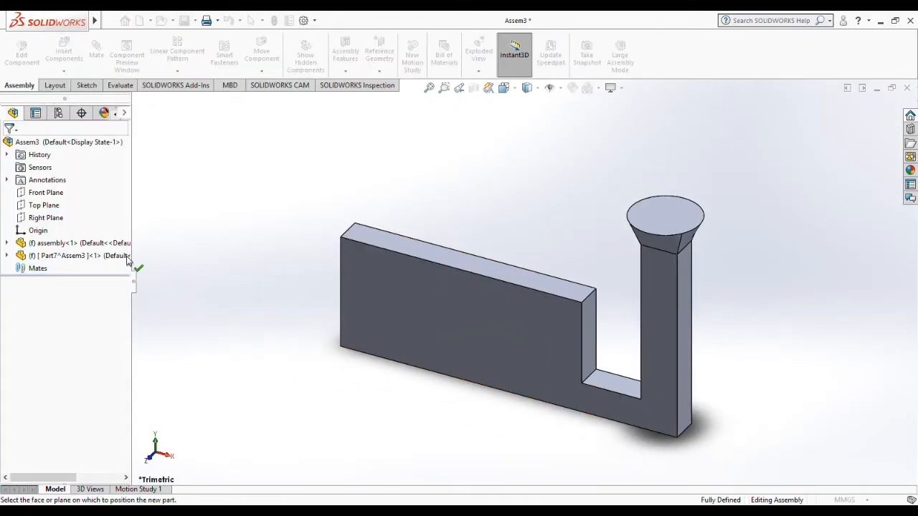
left_click(93, 256)
right_click(91, 257)
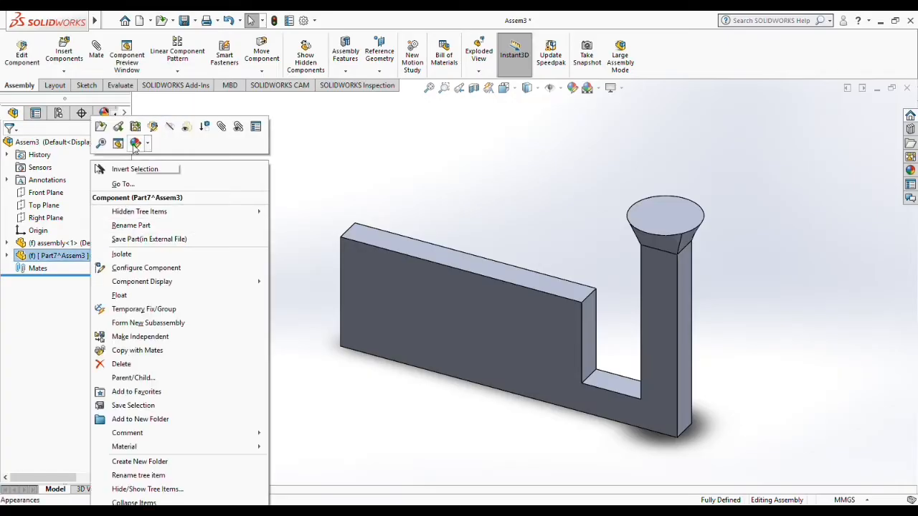
left_click(134, 143)
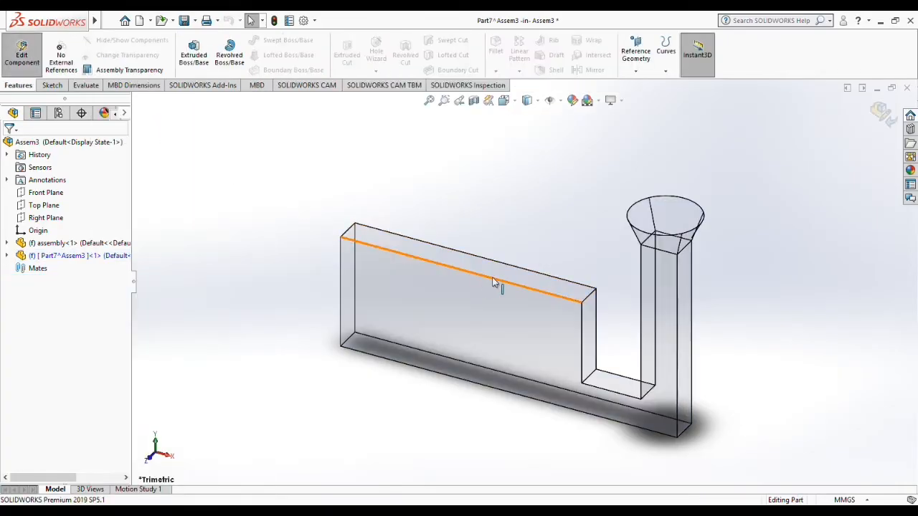
Step: Sketch a rectangle of about 330 by 160 mm on the funnel's circular top face, enclosing the whole casting outline
left_click(678, 215)
key("ctrl+8")
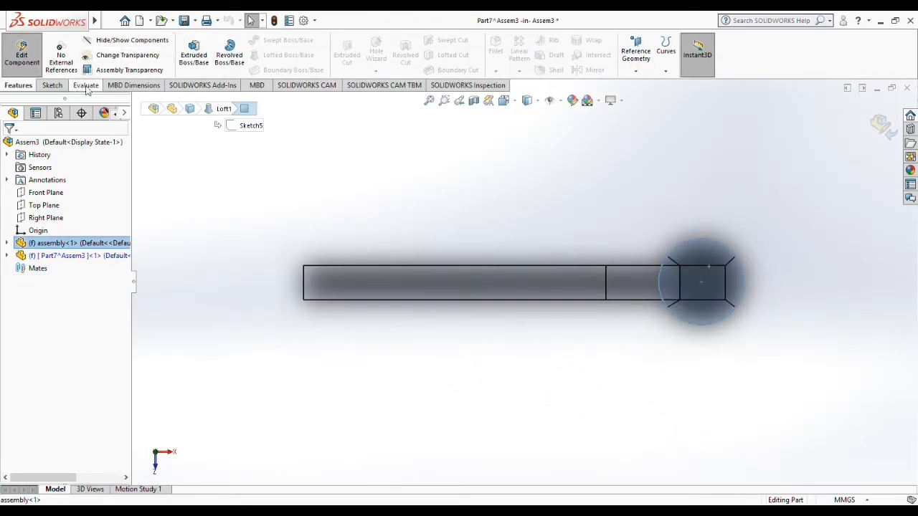
left_click(52, 85)
left_click(247, 56)
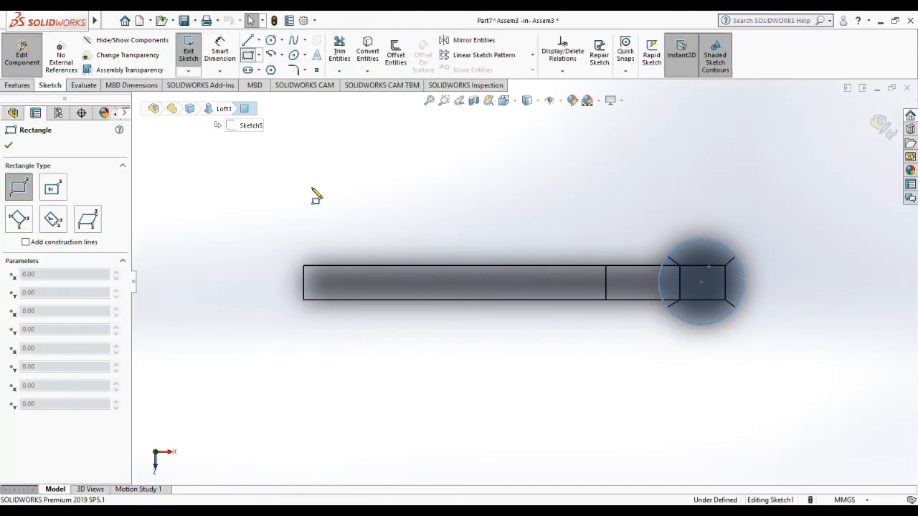
left_click(300, 162)
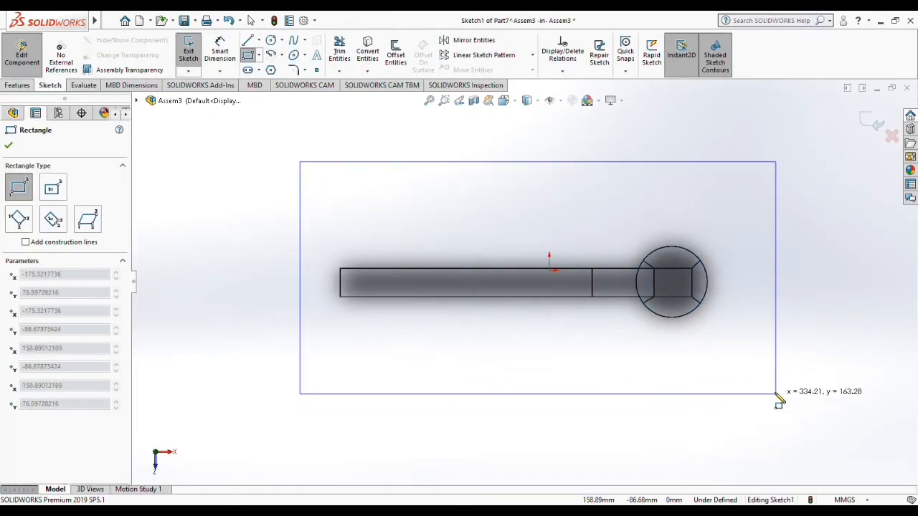
left_click(773, 391)
Step: Extrude the rectangle downward from the funnel's top face until the block extends below the bottom of the casting
left_click(18, 85)
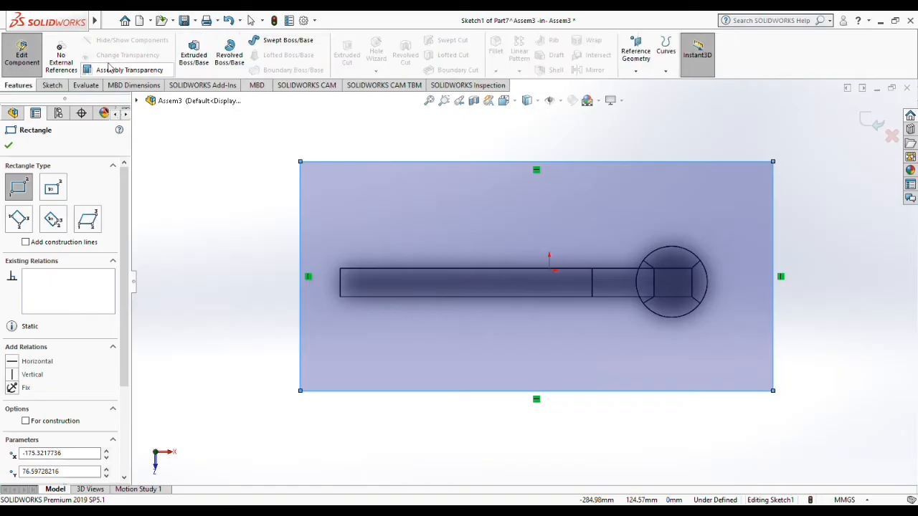
left_click(193, 55)
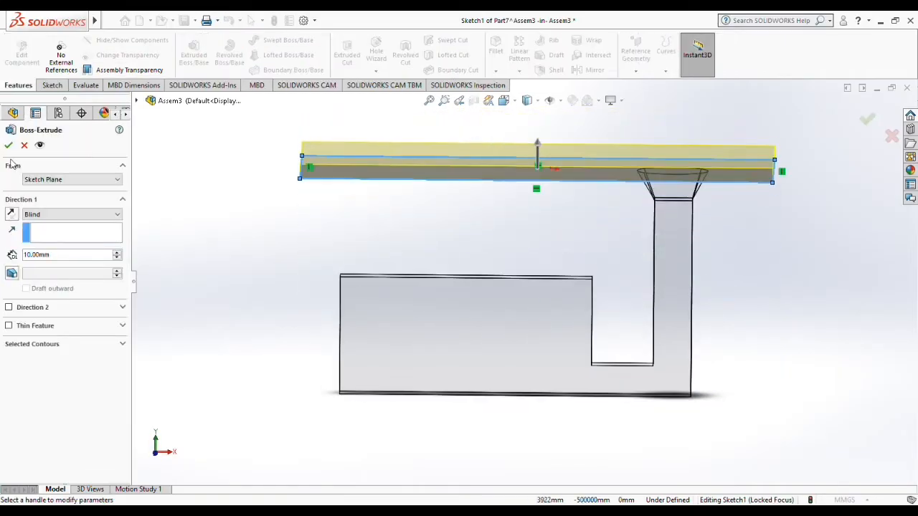
left_click(12, 214)
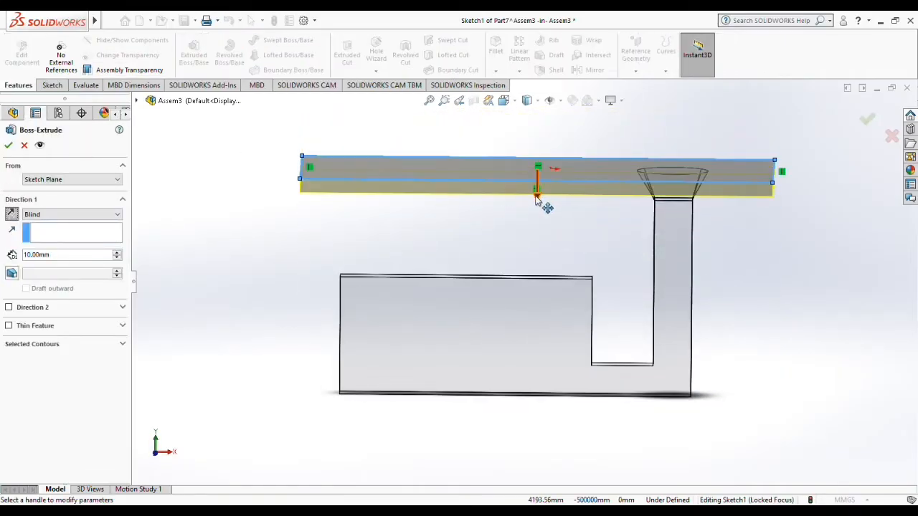
left_click_drag(536, 199, 542, 420)
middle_click_drag(543, 420, 589, 362)
left_click(866, 119)
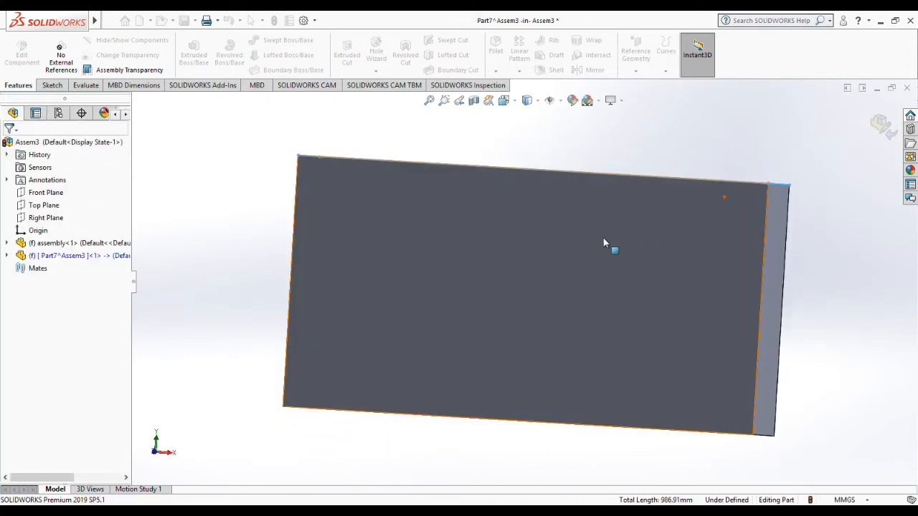
Step: Create a Cavity feature in the block using the "assembly" component as the design component
key("space")
left_click(105, 57)
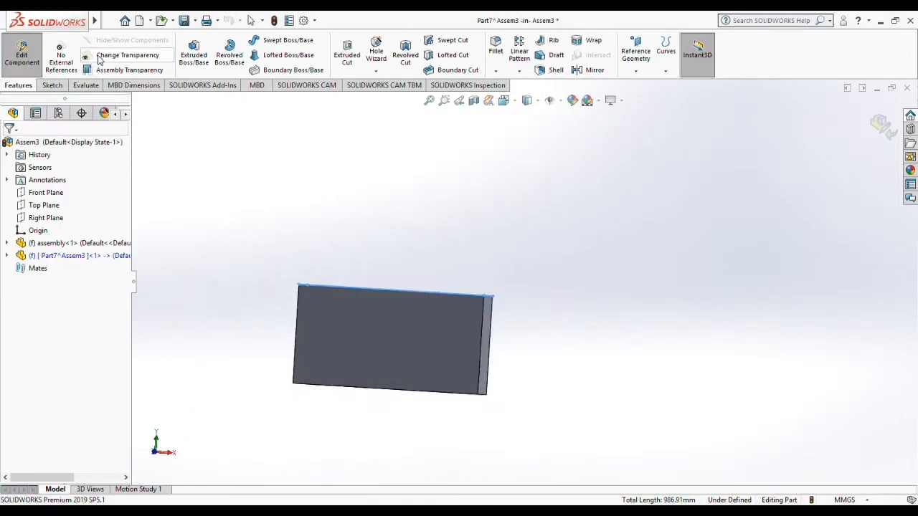
mouse_move(81, 39)
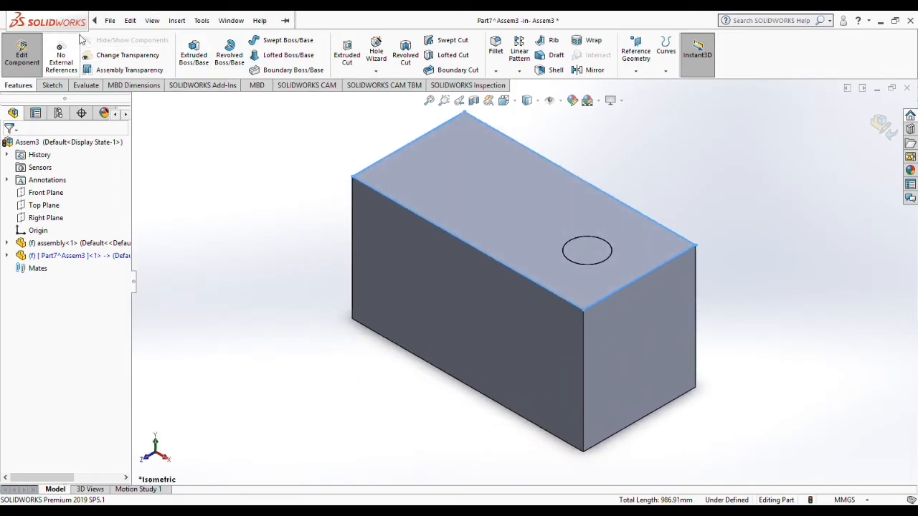
left_click(177, 21)
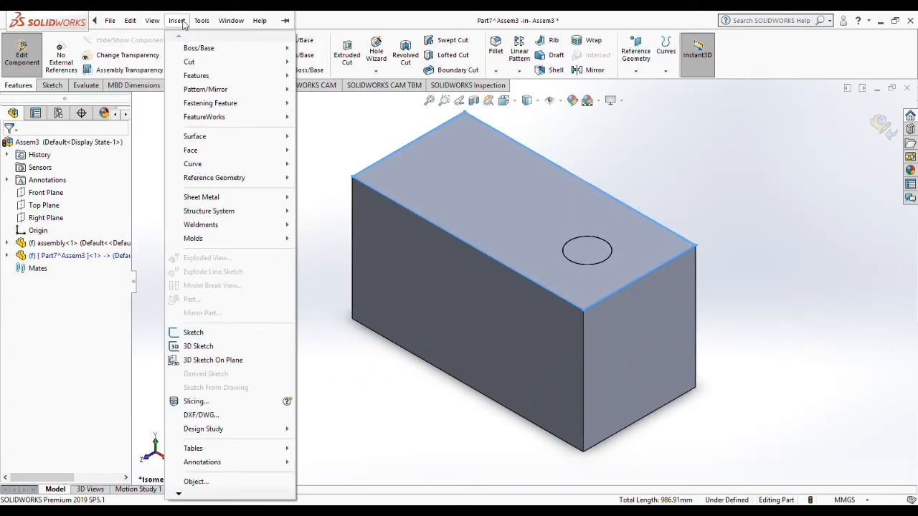
mouse_move(230, 76)
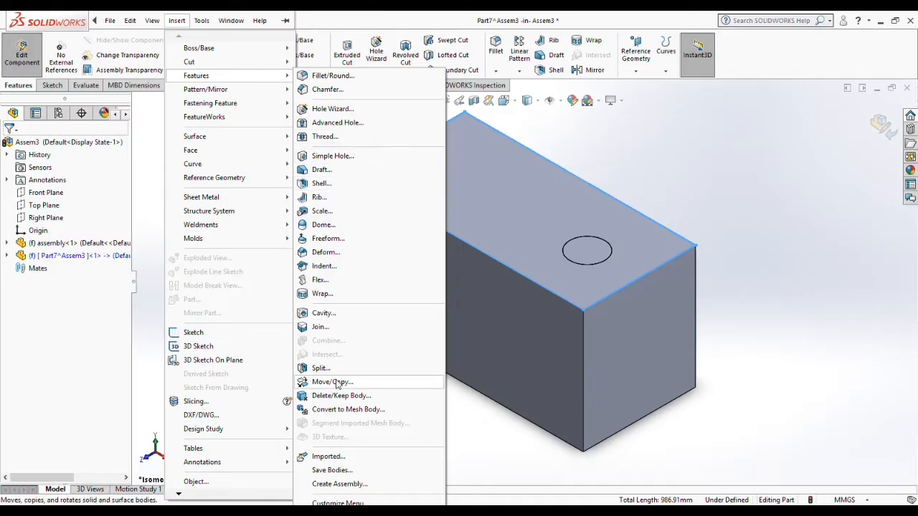
left_click(337, 315)
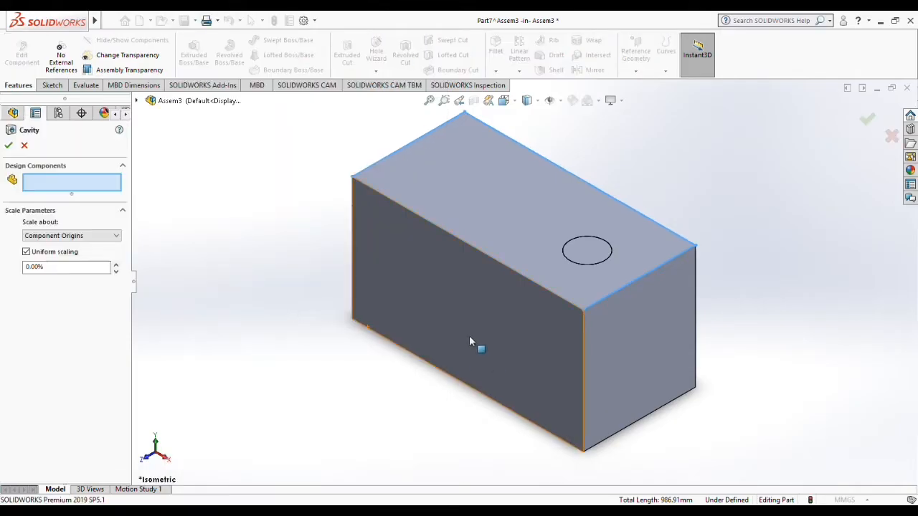
left_click(136, 100)
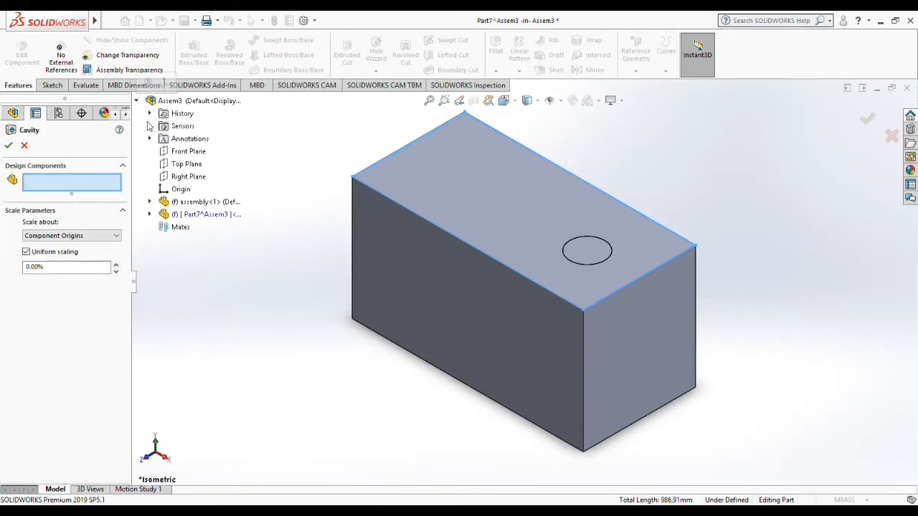
left_click(197, 202)
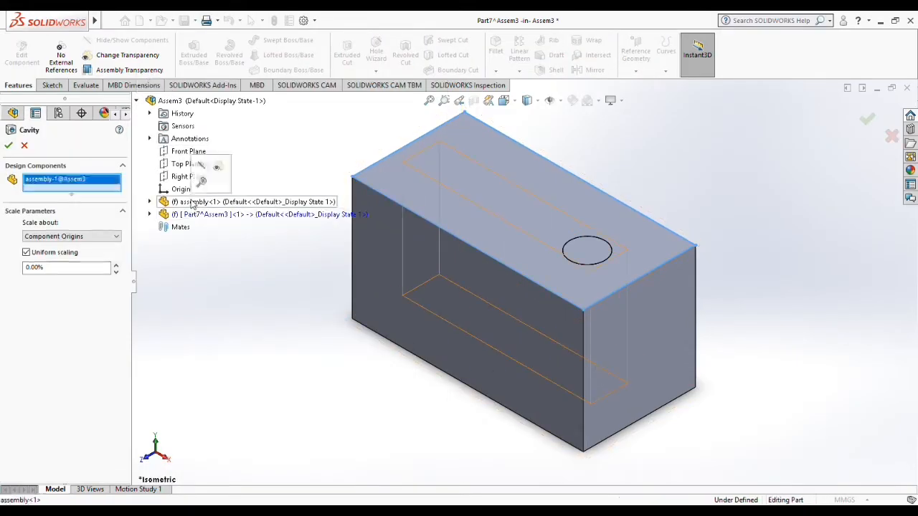
left_click(867, 119)
Step: Inspect the cavity opening in the block and finish editing the part, returning to the assembly
middle_click_drag(704, 163, 703, 263)
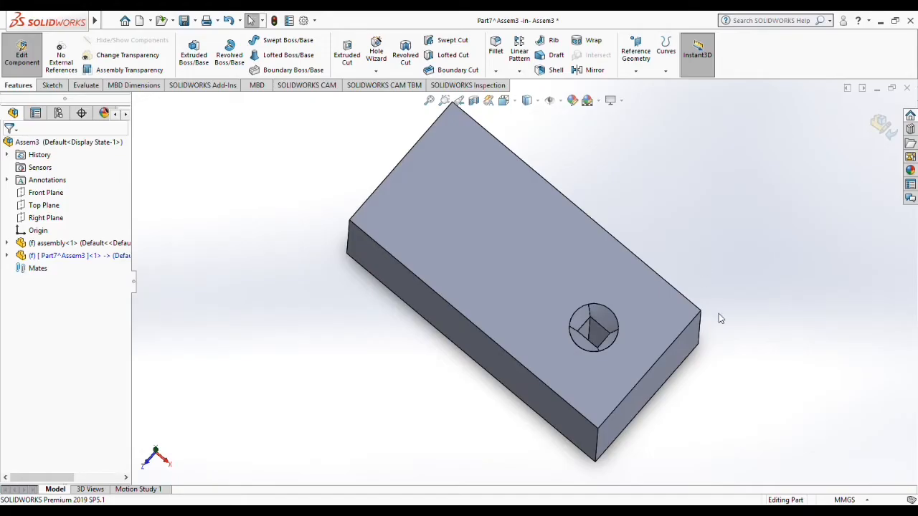
middle_click_drag(717, 317, 797, 260)
left_click(879, 124)
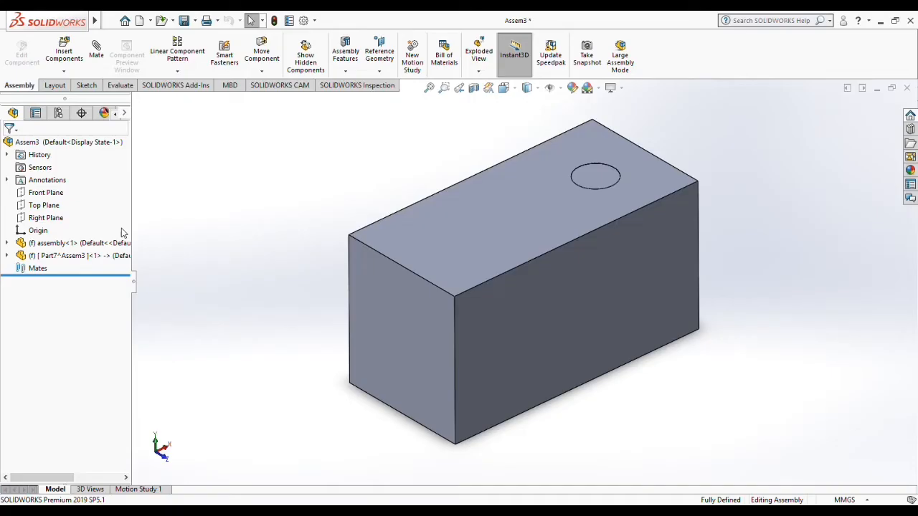
Step: Suppress the mold block component in the assembly, leaving only the casting component active
left_click(64, 256)
right_click(65, 256)
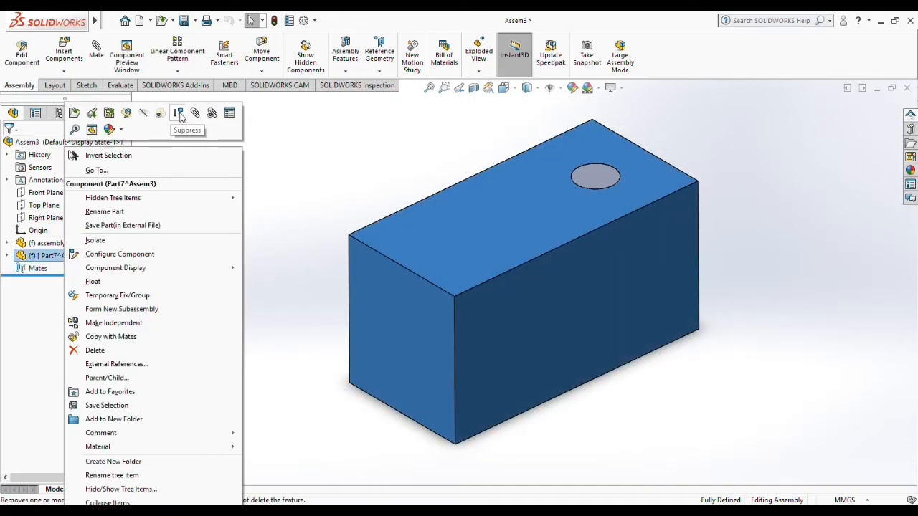
left_click(180, 118)
left_click(404, 257)
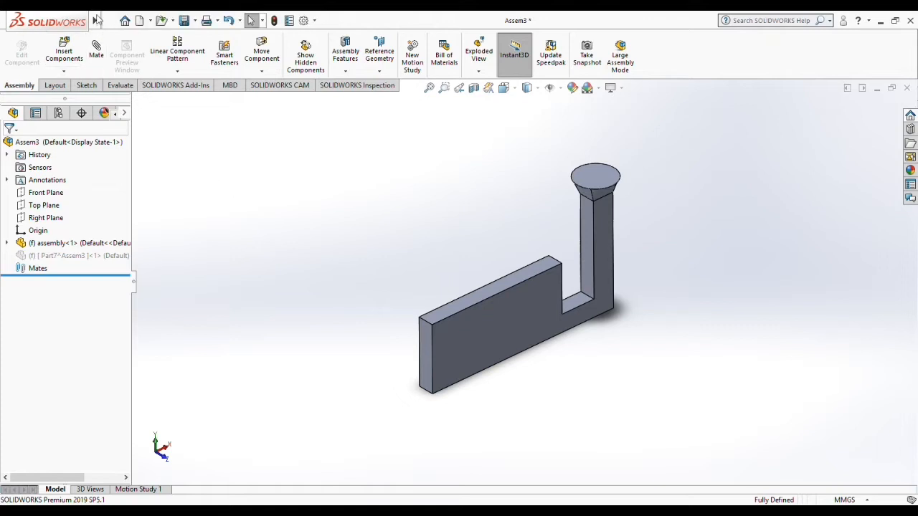
Step: Export the casting as a STEP AP203 file named "Model" in the Gravity Casting Models folder, without resolving the suppressed component
left_click(102, 20)
left_click(136, 158)
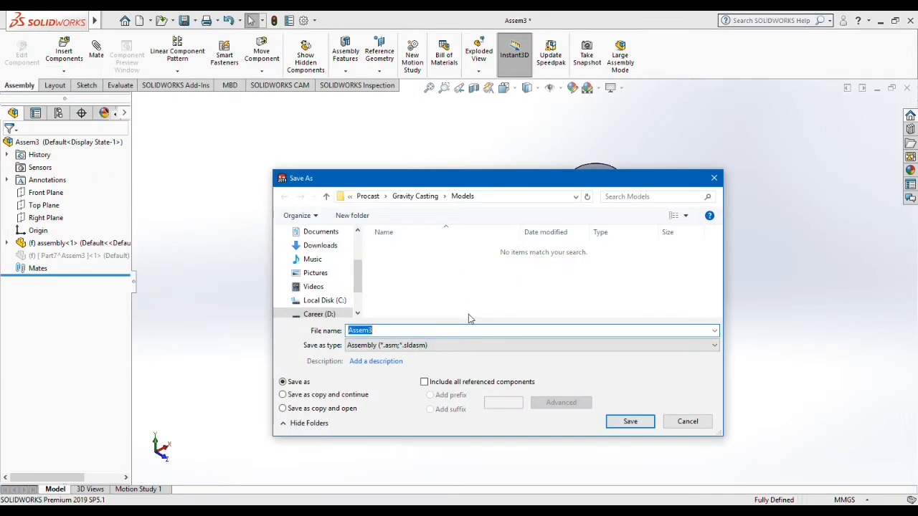
mouse_move(448, 177)
left_mouse_down()
mouse_move(449, 239)
mouse_move(451, 166)
left_mouse_up()
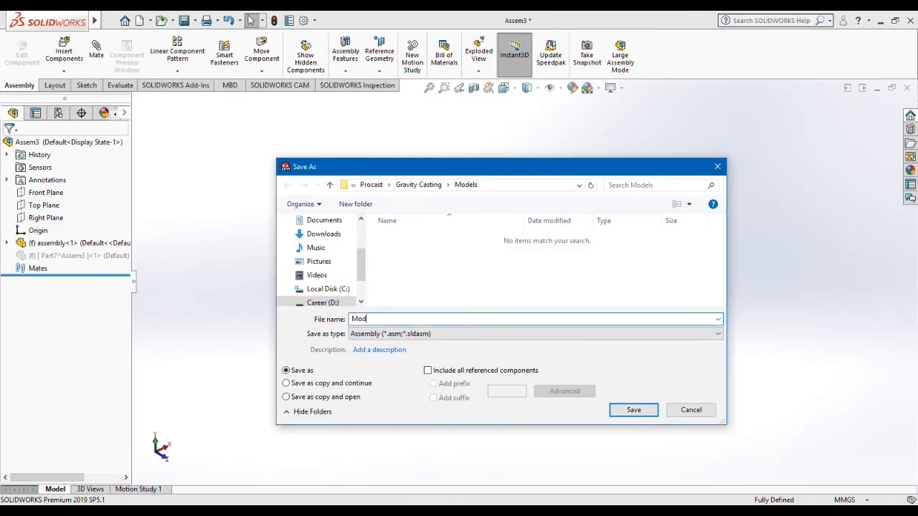
key("Tab")
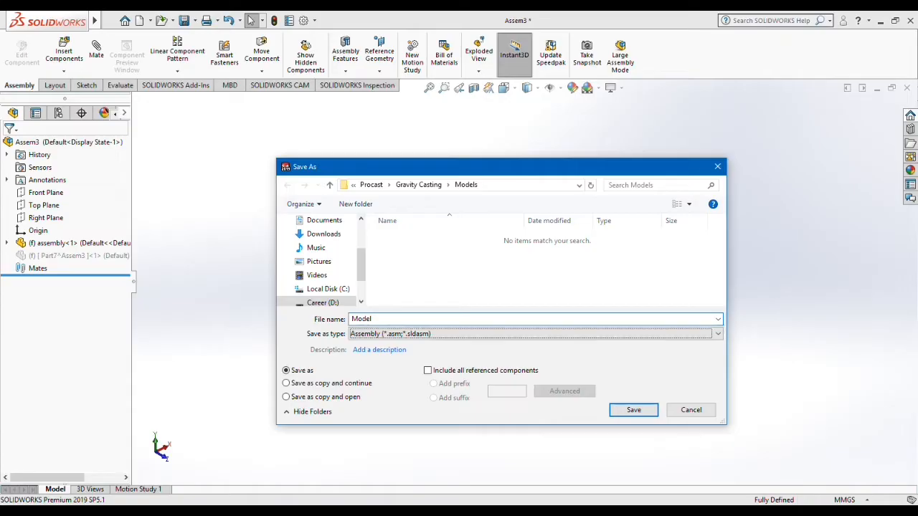
key("s")
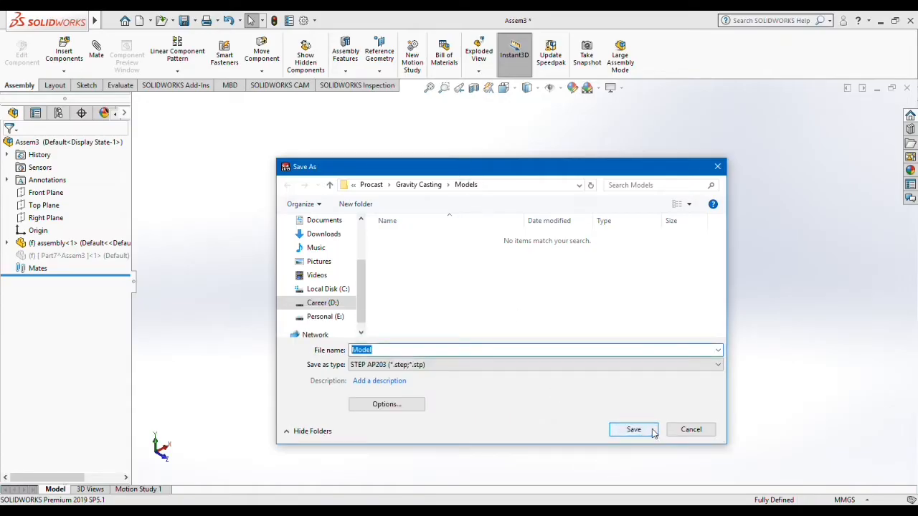
left_click(633, 429)
left_click(497, 298)
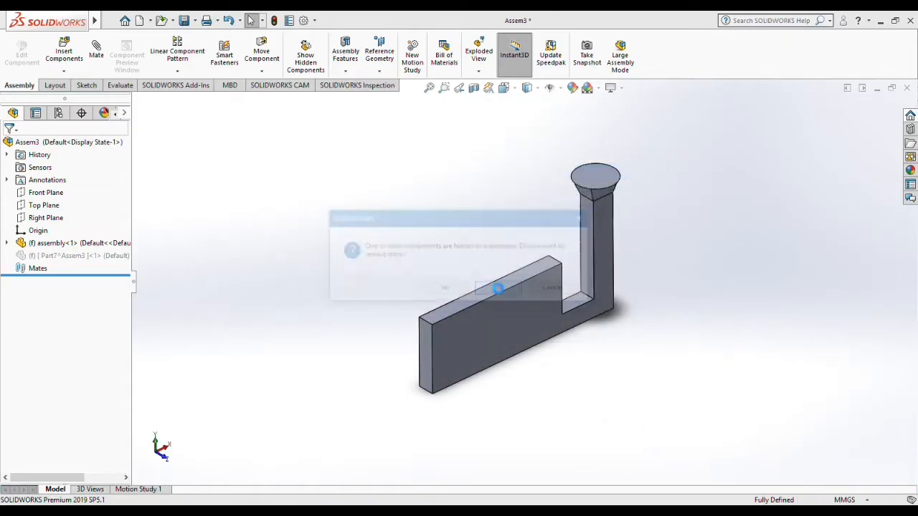
Step: Suppress the "assembly" casting component and unsuppress the mold block component
left_click(46, 243)
right_click(47, 243)
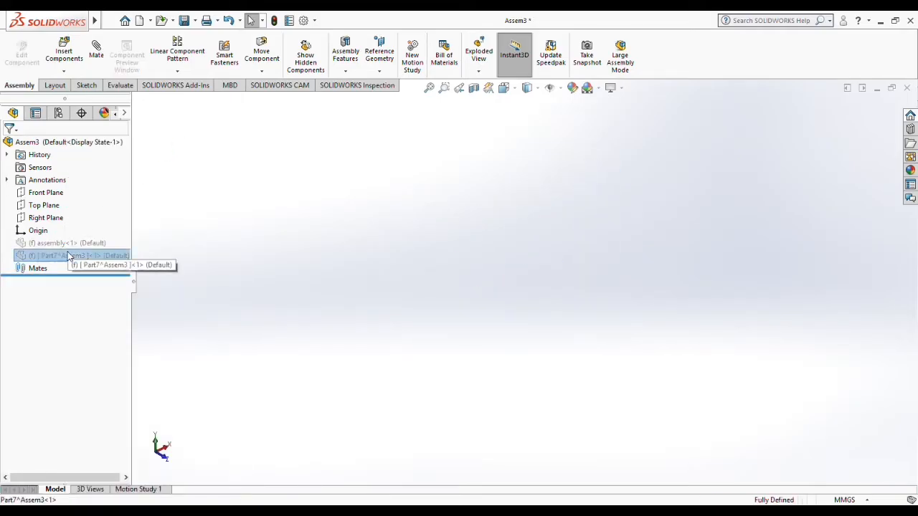
right_click(68, 256)
left_click(142, 157)
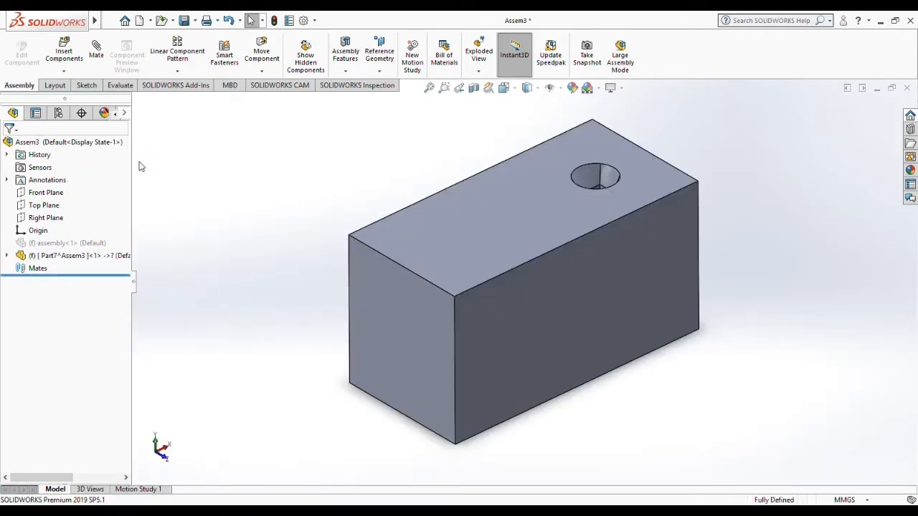
Step: Export the mold block as a STEP file named "Mold" in the same Models folder, without resolving the suppressed component
left_click(110, 20)
left_click(145, 164)
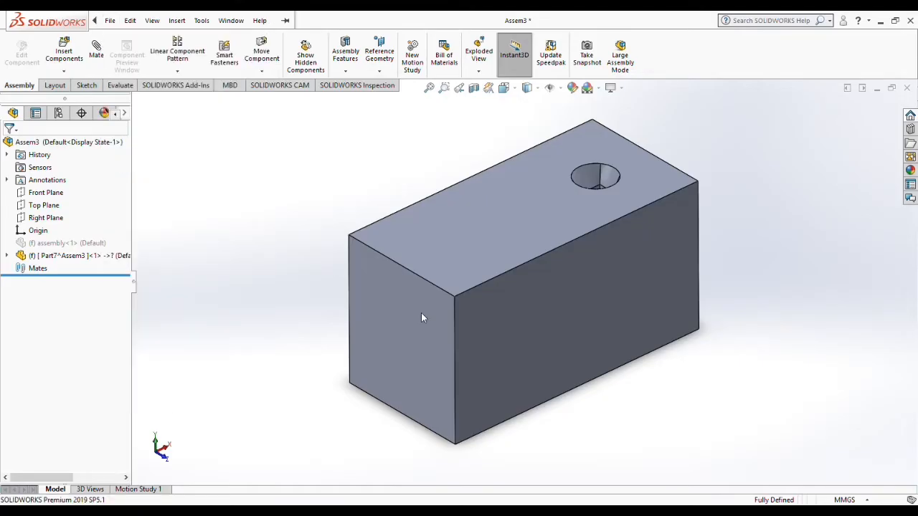
type("Mold")
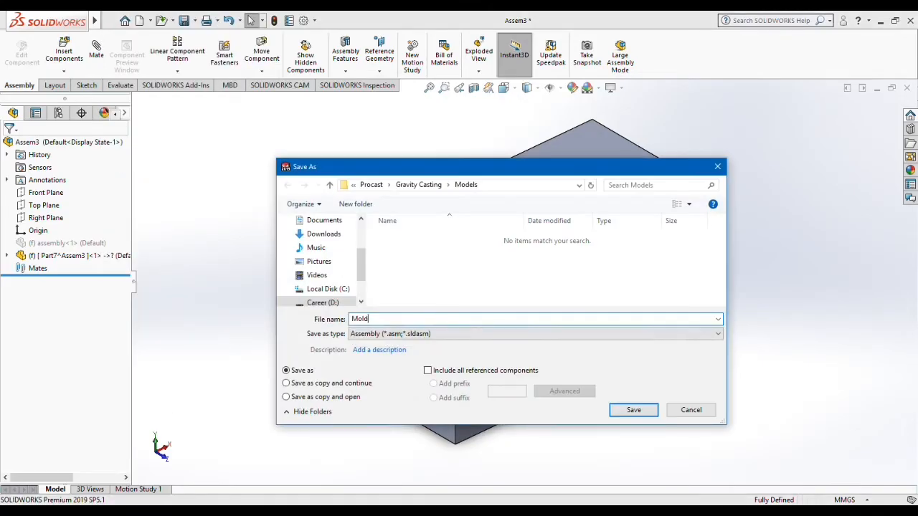
key("Tab")
key("s")
key("Return")
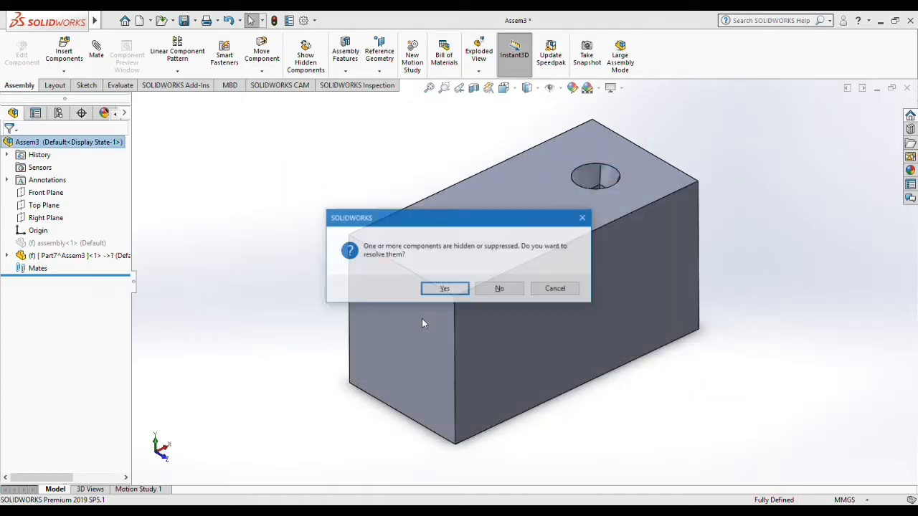
left_click(518, 293)
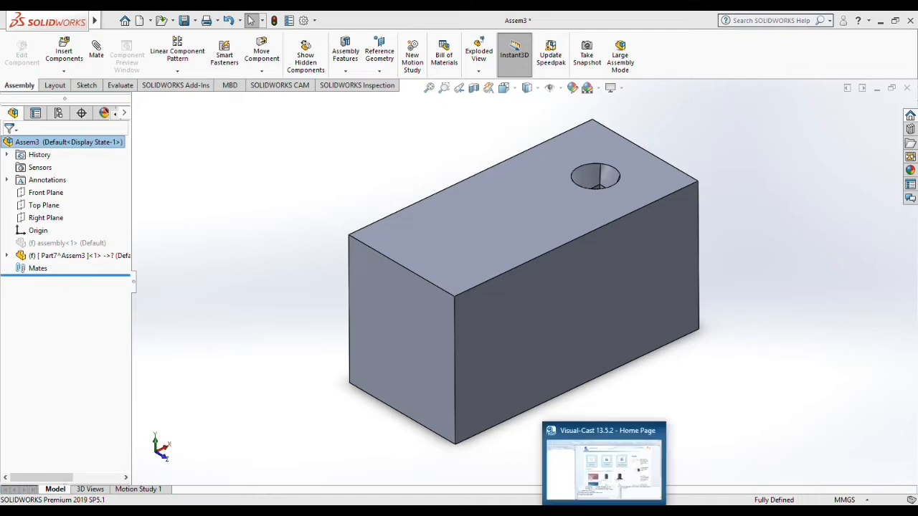
Step: Switch to Visual-Cast, create a new file and save it as GravityCasting in the Procast\Gravity Casting\Simulation folder
left_click(621, 460)
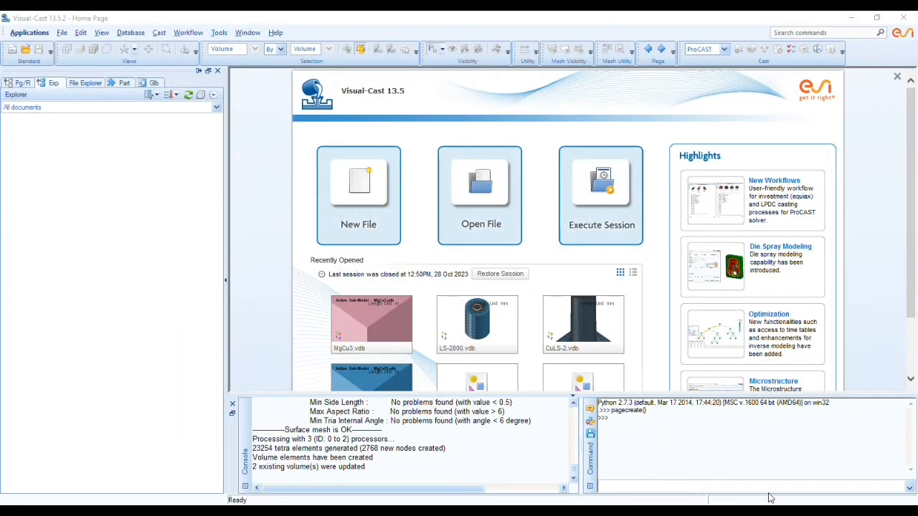
left_click(370, 191)
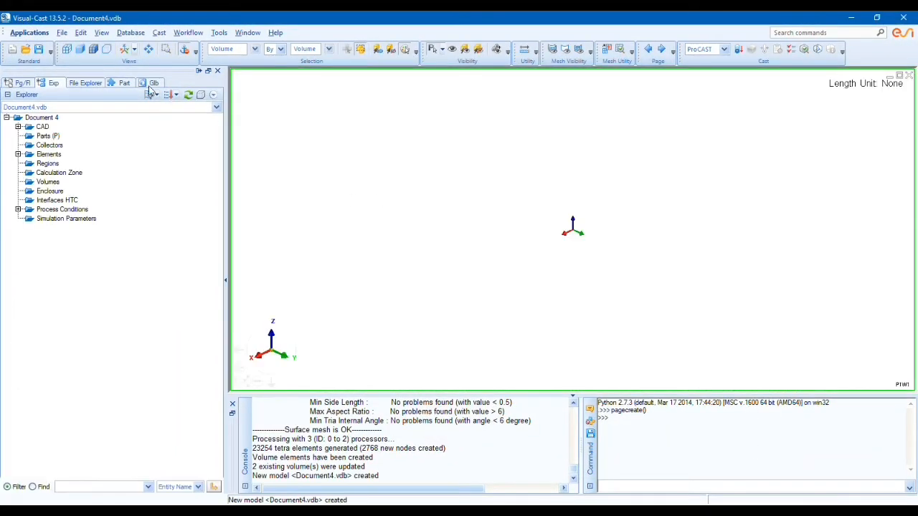
left_click(60, 33)
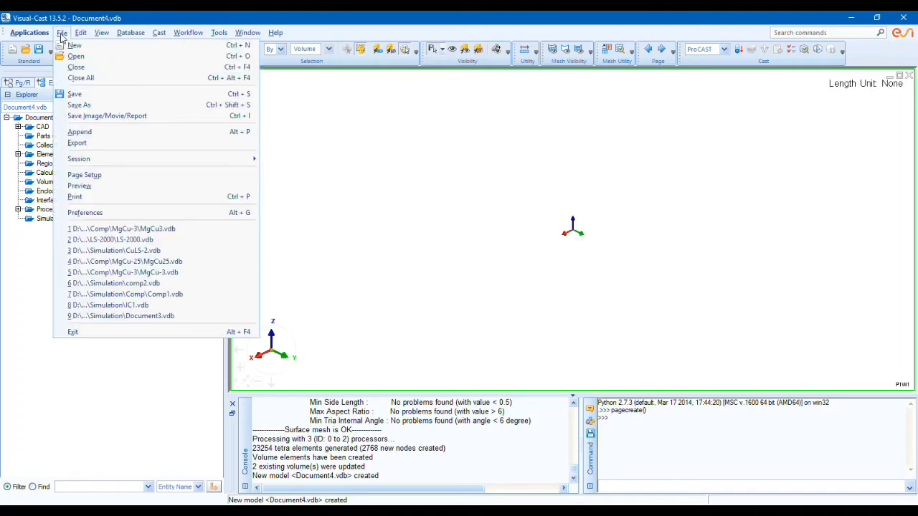
left_click(79, 104)
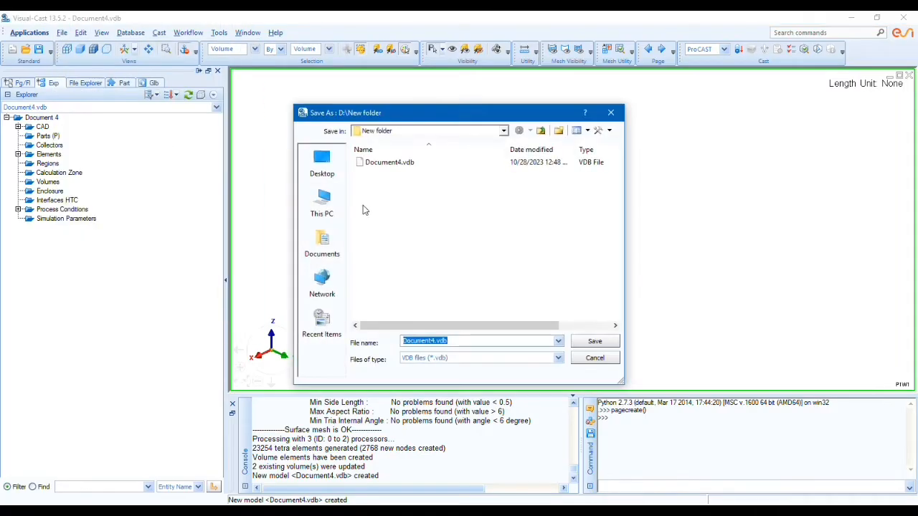
left_click(322, 163)
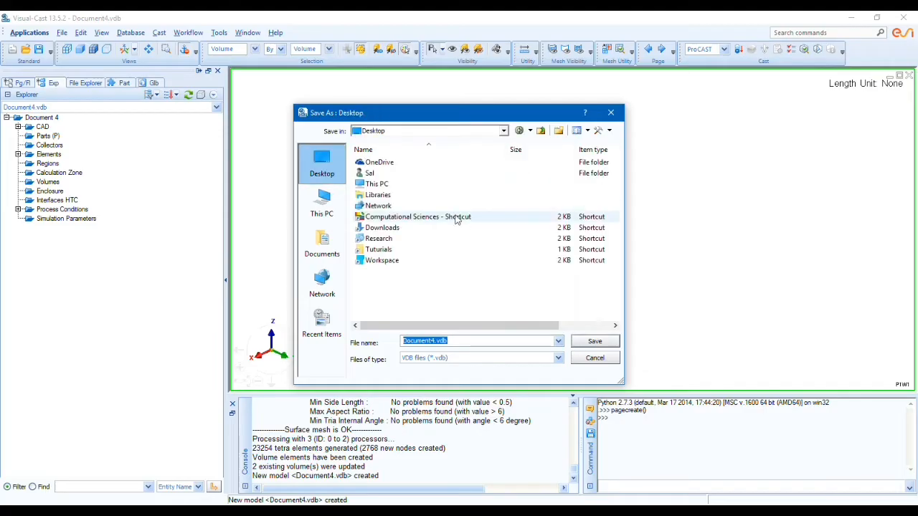
double_click(398, 217)
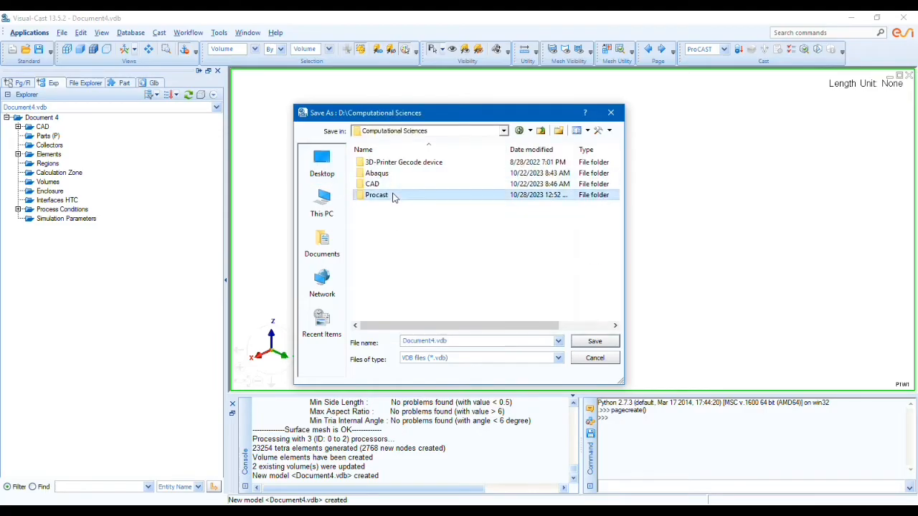
double_click(395, 195)
double_click(388, 163)
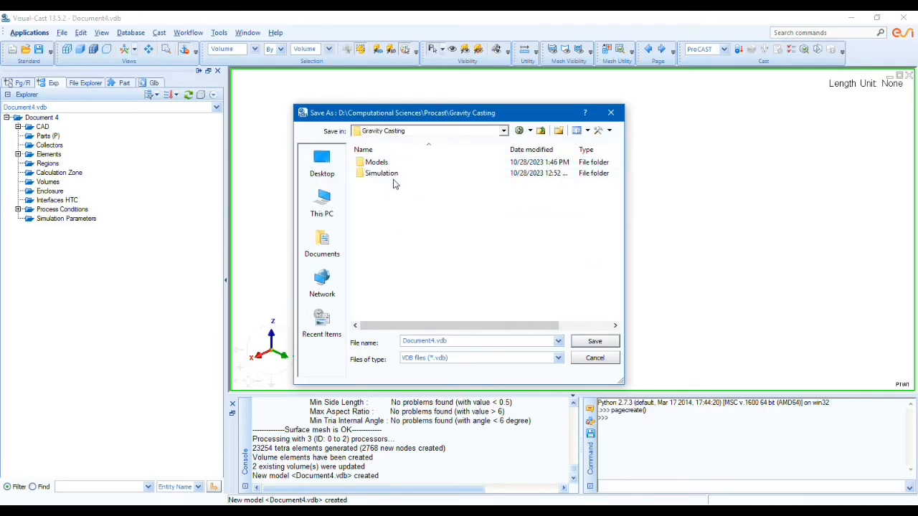
double_click(392, 181)
double_click(461, 341)
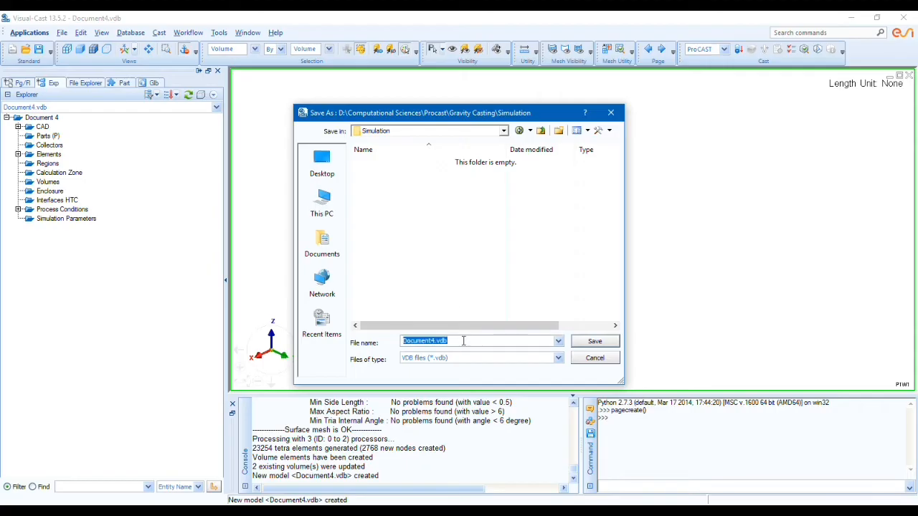
type("GravityCasting")
key("Return")
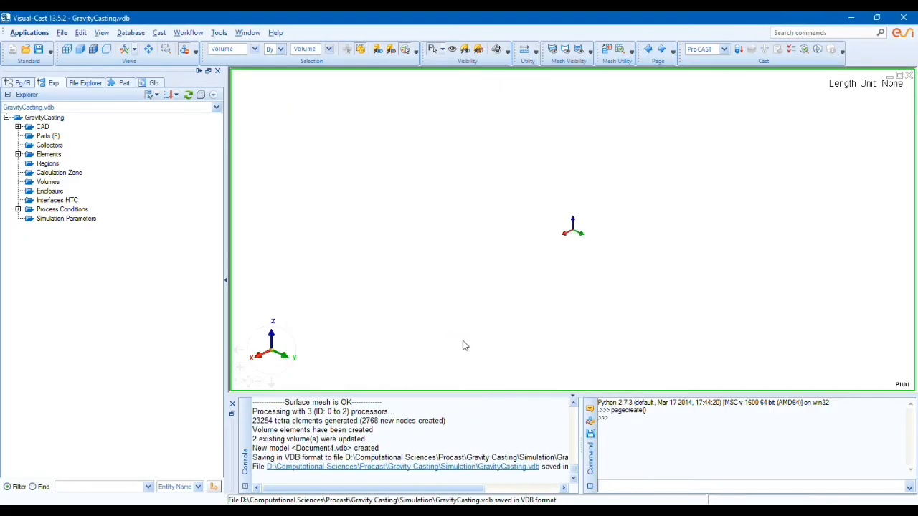
Step: Switch to the Mesh application and append Model.STEP and Mold.STEP from the Models folder to the GravityCasting document
left_click(30, 33)
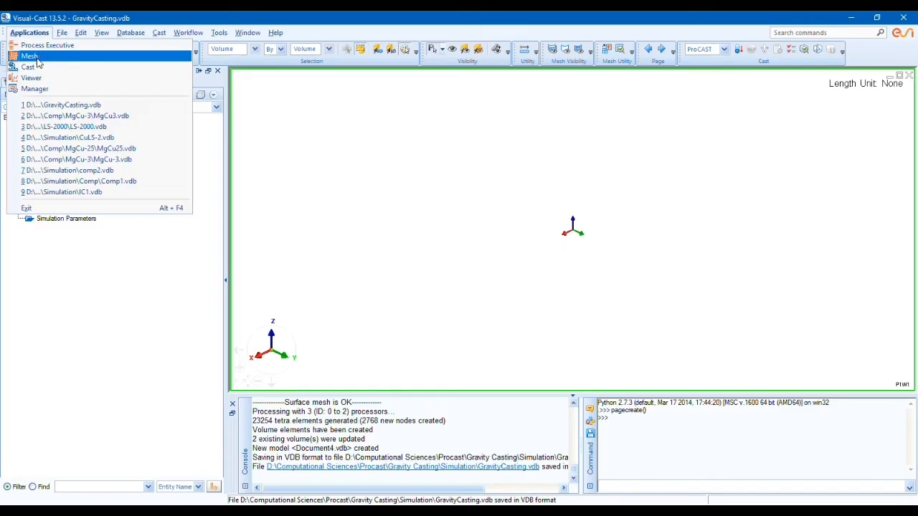
left_click(38, 61)
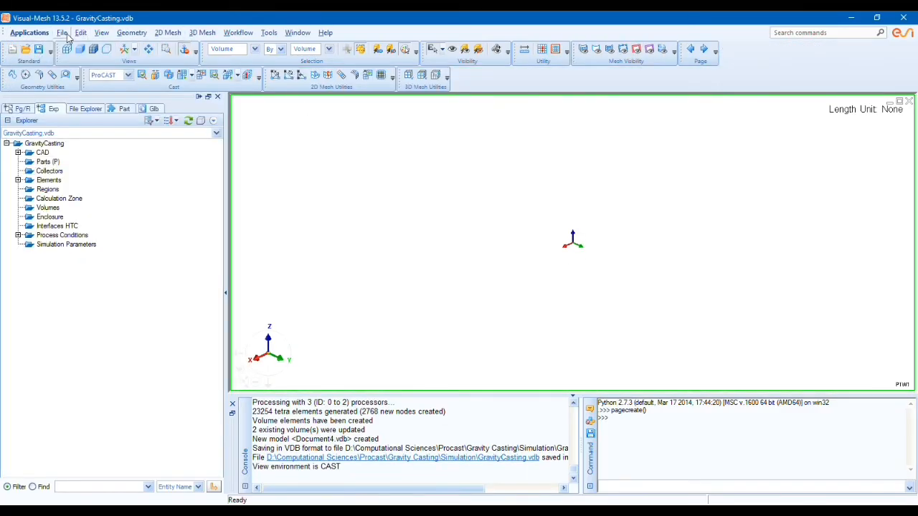
left_click(62, 33)
left_click(82, 151)
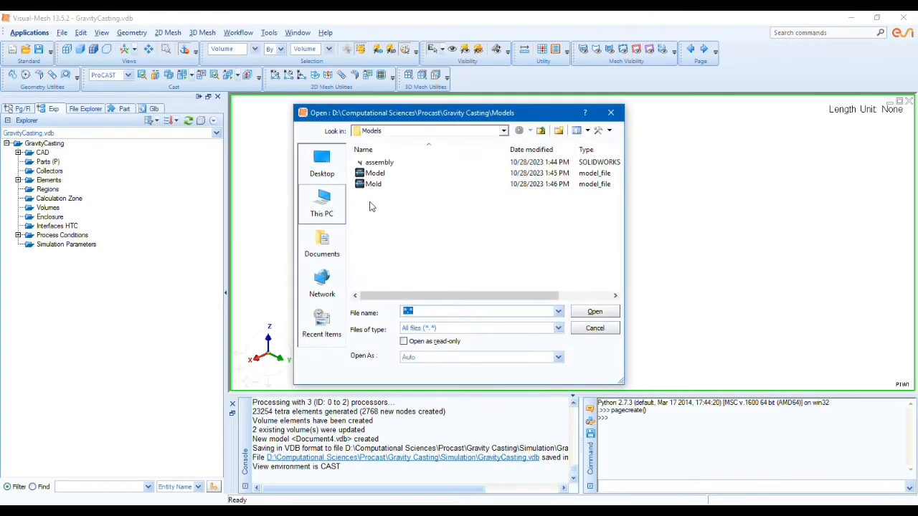
left_click_drag(393, 214, 371, 174)
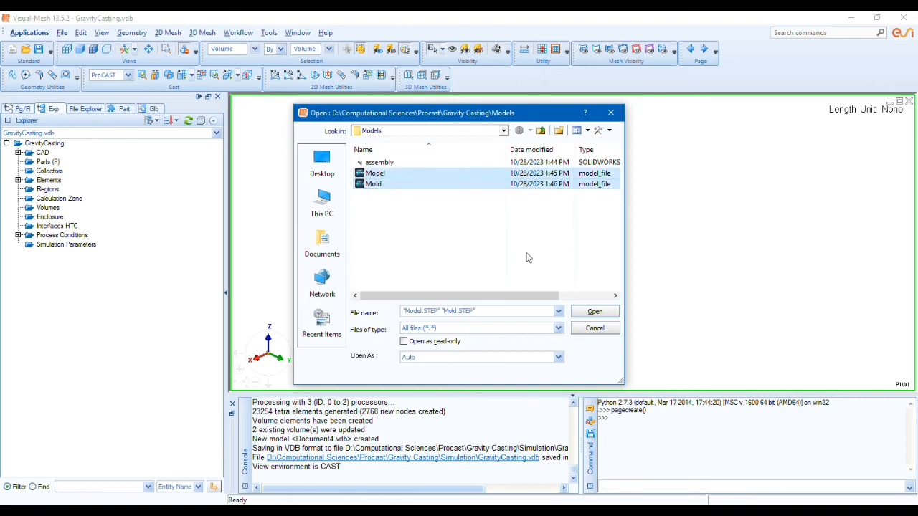
left_click(595, 311)
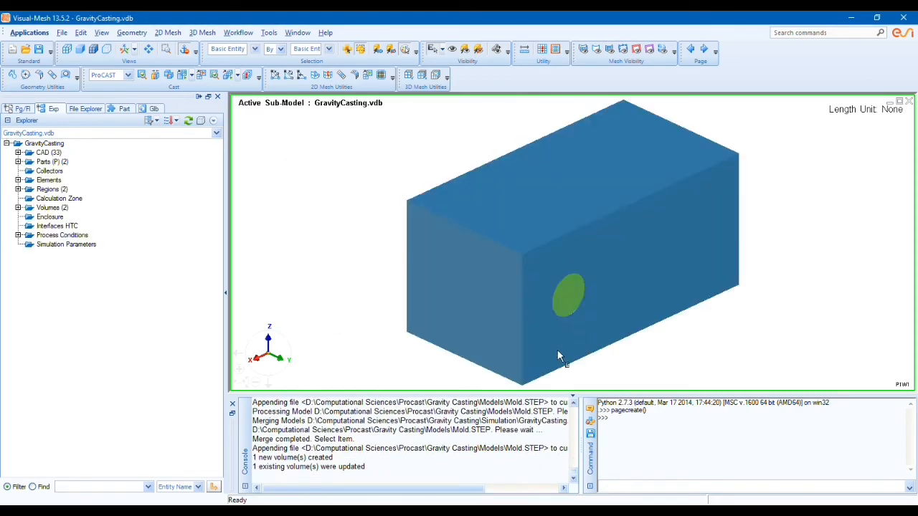
Step: Set the length unit of the imported casting and mold model to mm
middle_click_drag(558, 352, 764, 359)
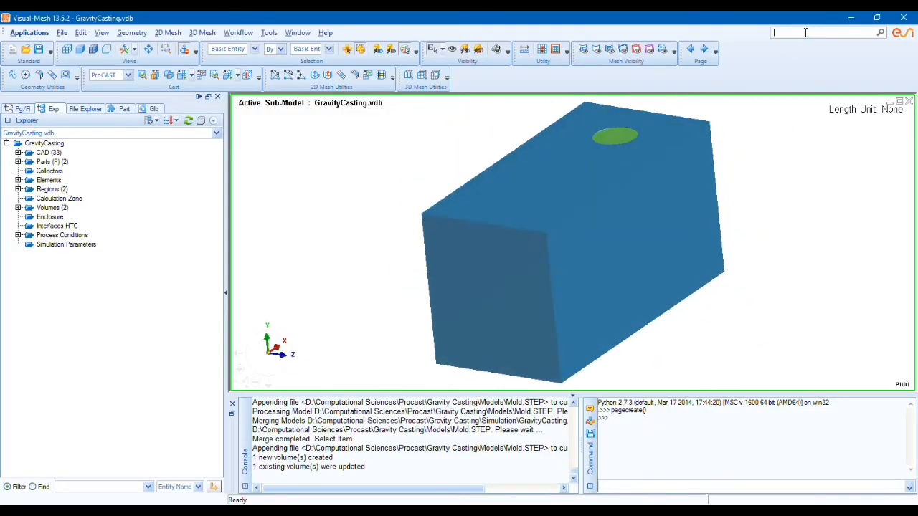
key("Return")
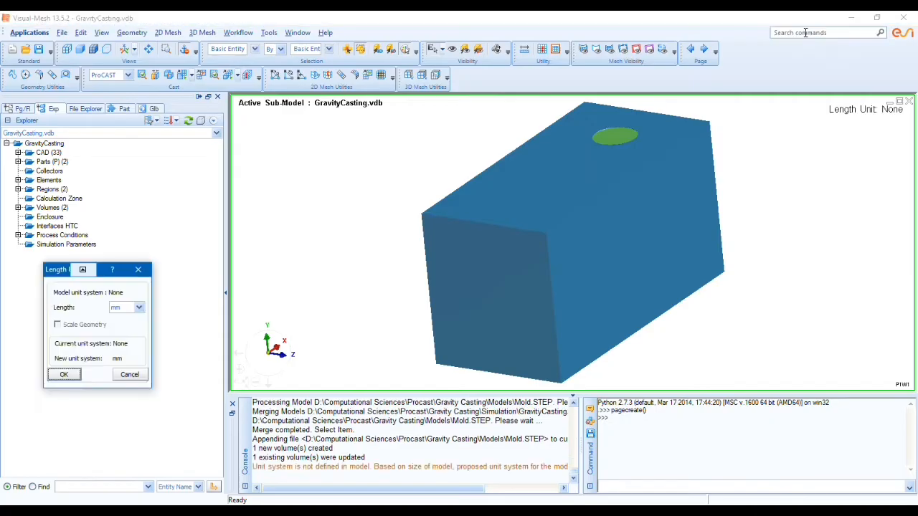
left_click(64, 374)
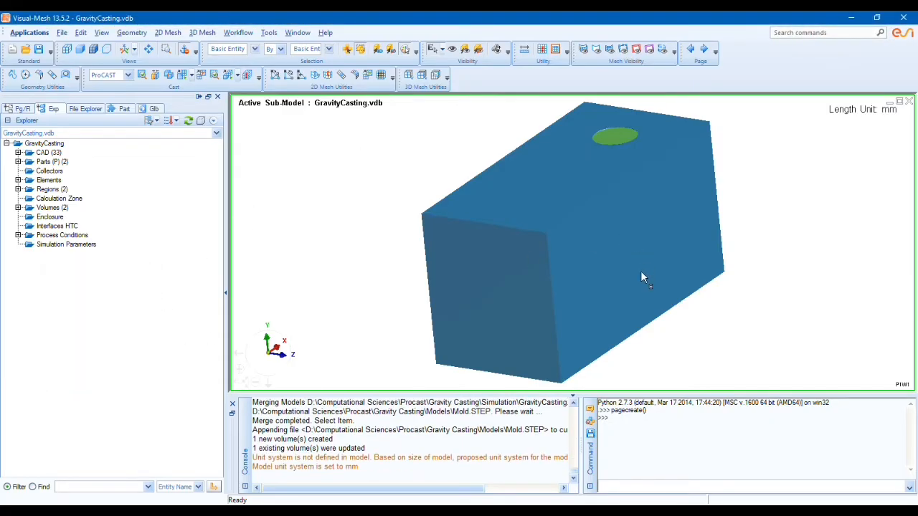
middle_click_drag(643, 277, 527, 294)
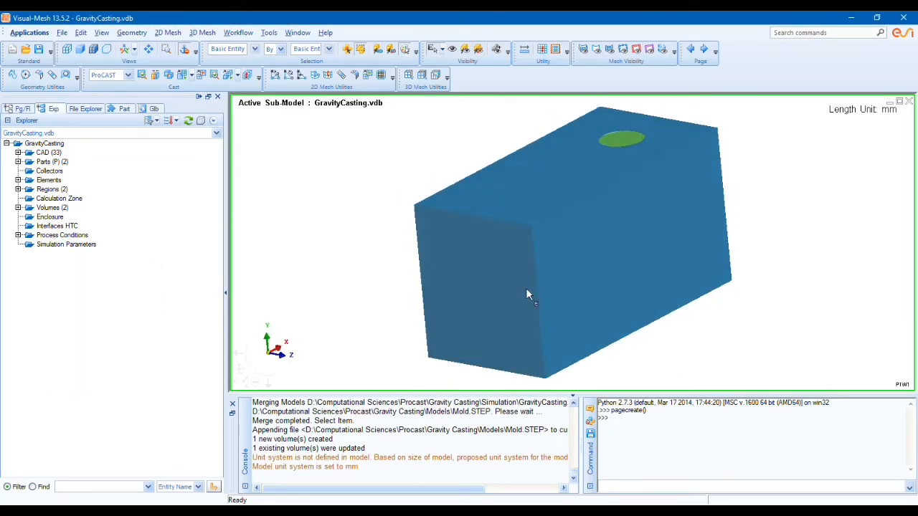
left_click(132, 33)
left_click(140, 45)
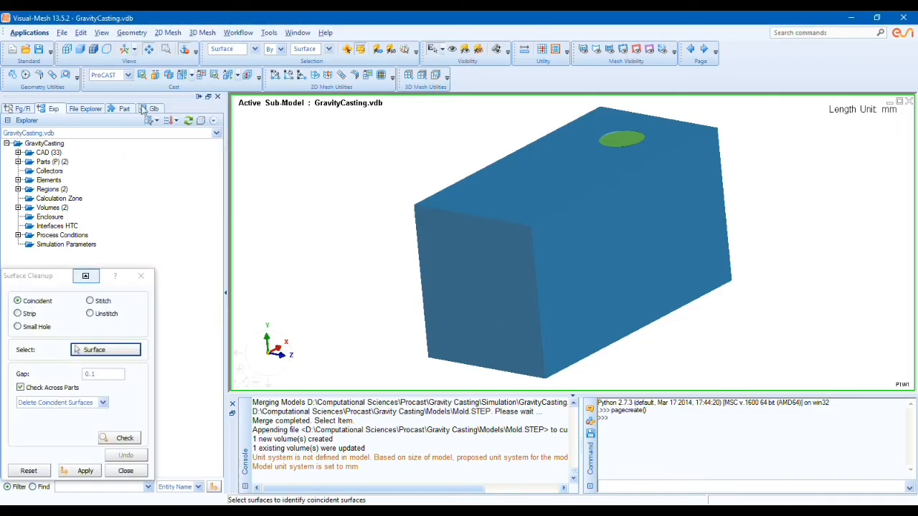
left_click(141, 276)
Step: Run the geometry Repair check on the imported casting and mold for topology problems, and close the tool
left_click(131, 33)
left_click(144, 55)
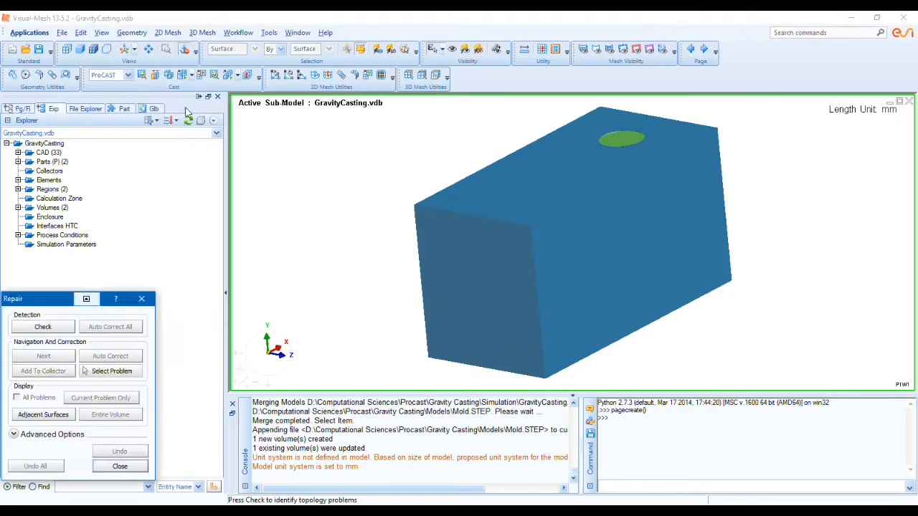
left_click(38, 327)
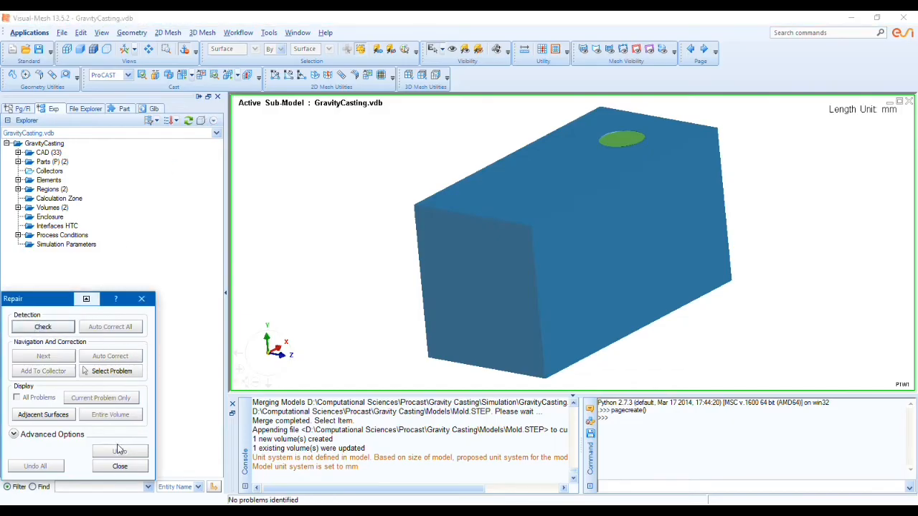
left_click(403, 471)
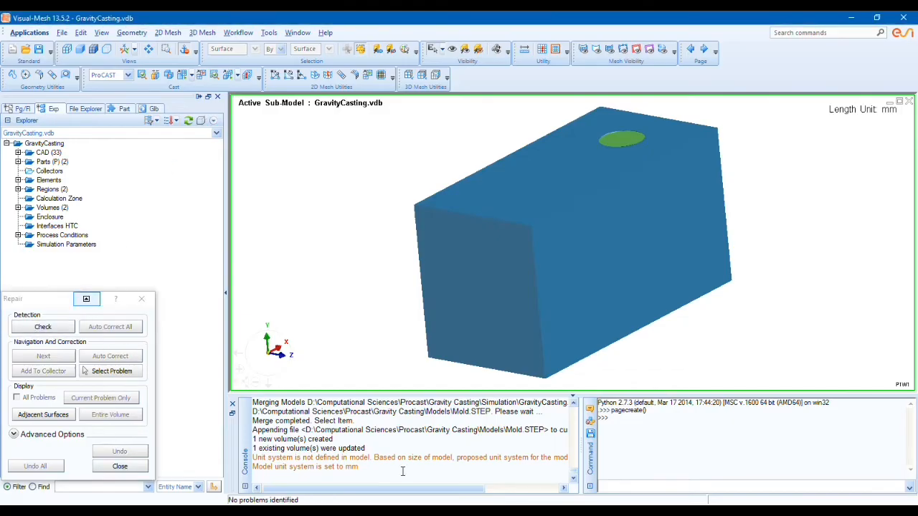
Step: Check the casting and mold volumes for overlapping faces with the Assembly tool, show them as outlines, and assemble all overlaps
left_click(133, 468)
left_click(132, 33)
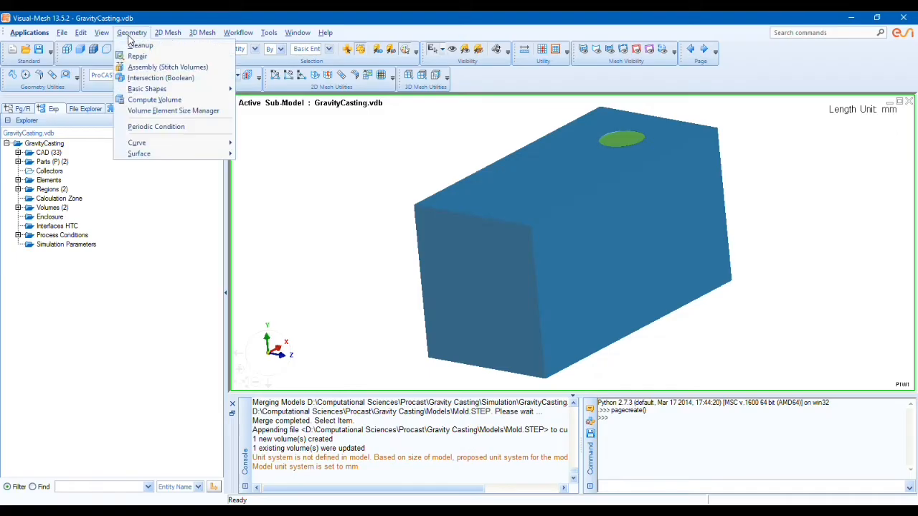
left_click(139, 67)
left_click(135, 307)
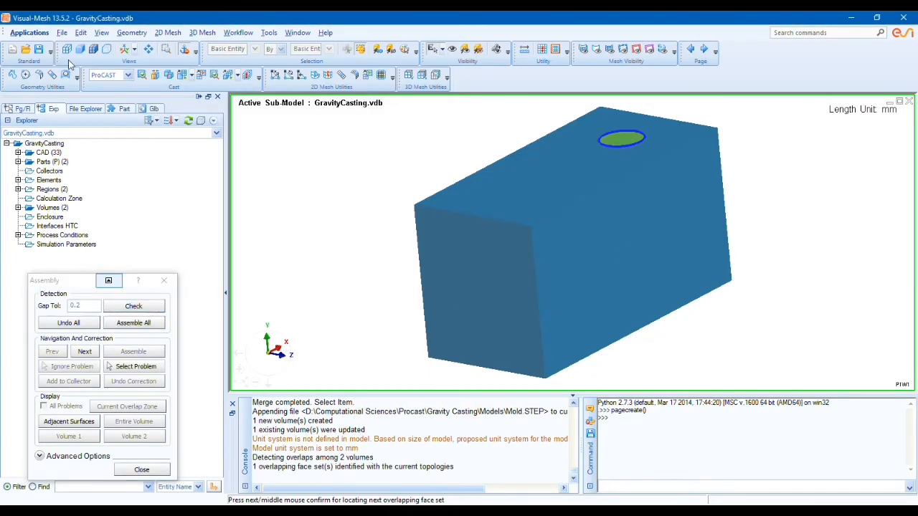
left_click(107, 49)
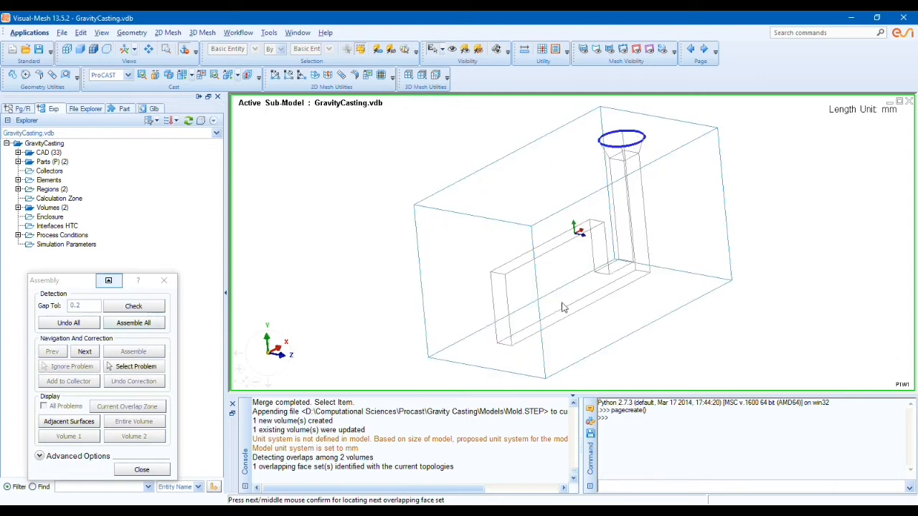
left_click(136, 323)
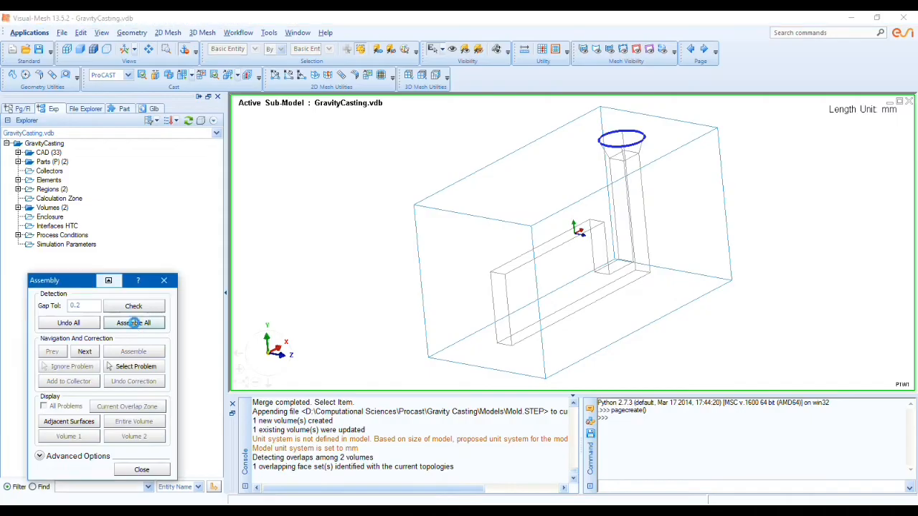
left_click(163, 281)
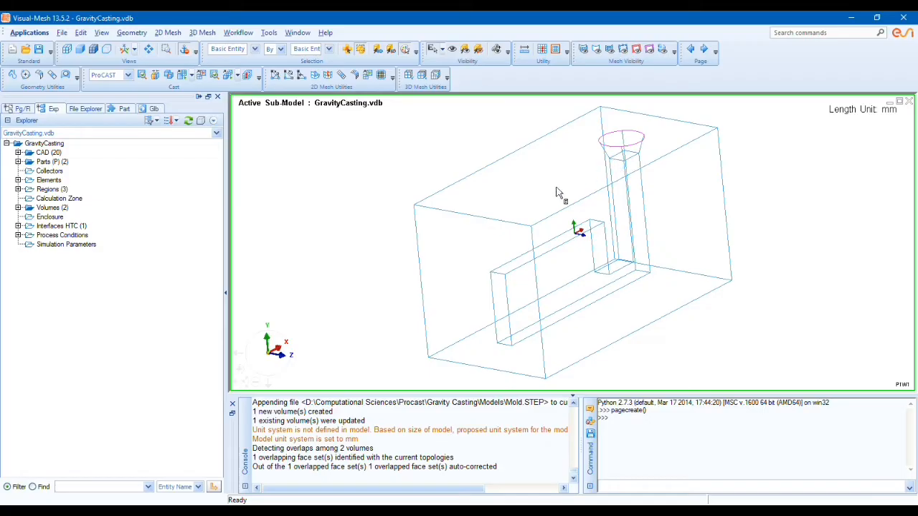
Step: Generate a surface mesh on all casting and mold surfaces with a global element size of 10 and display it in wireframe
middle_click_drag(455, 256, 428, 244)
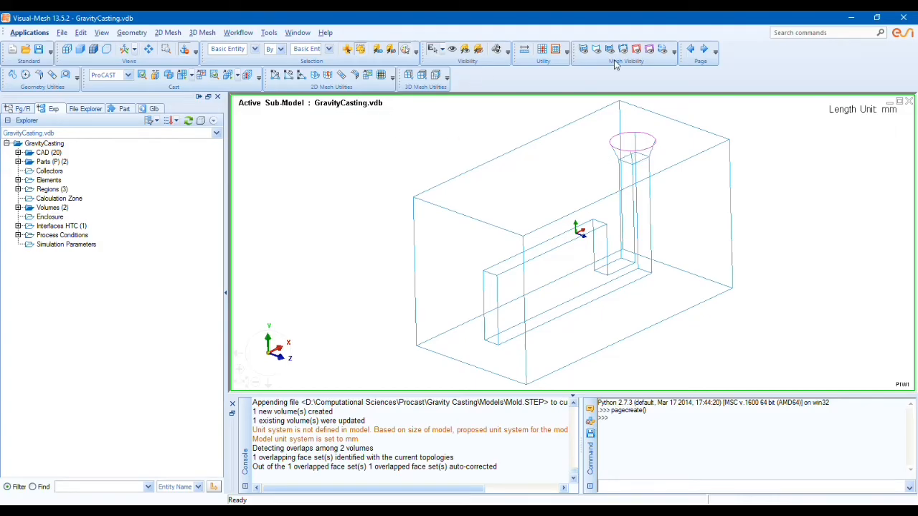
left_click(168, 33)
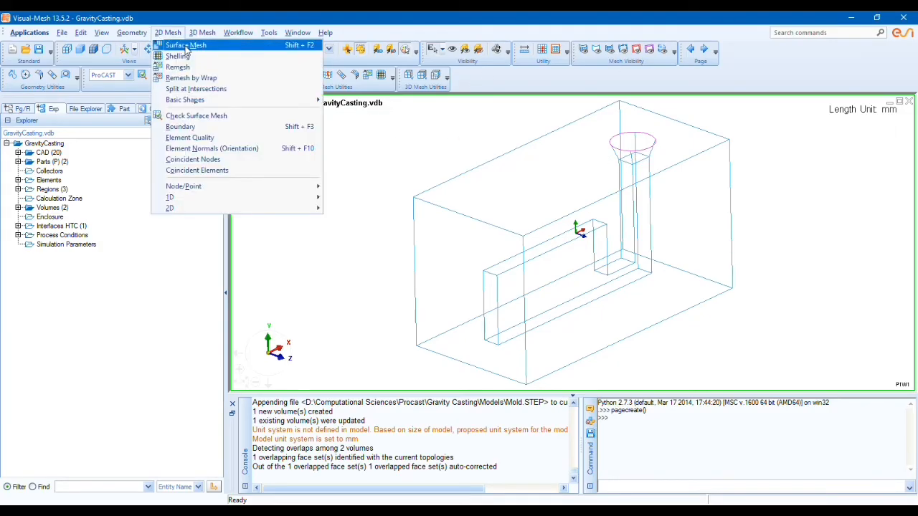
left_click(185, 46)
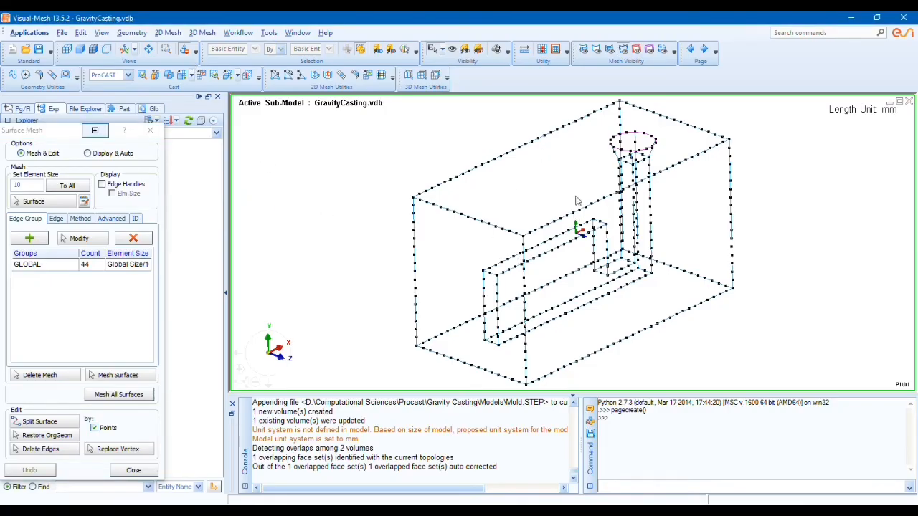
left_click_drag(77, 132, 161, 110)
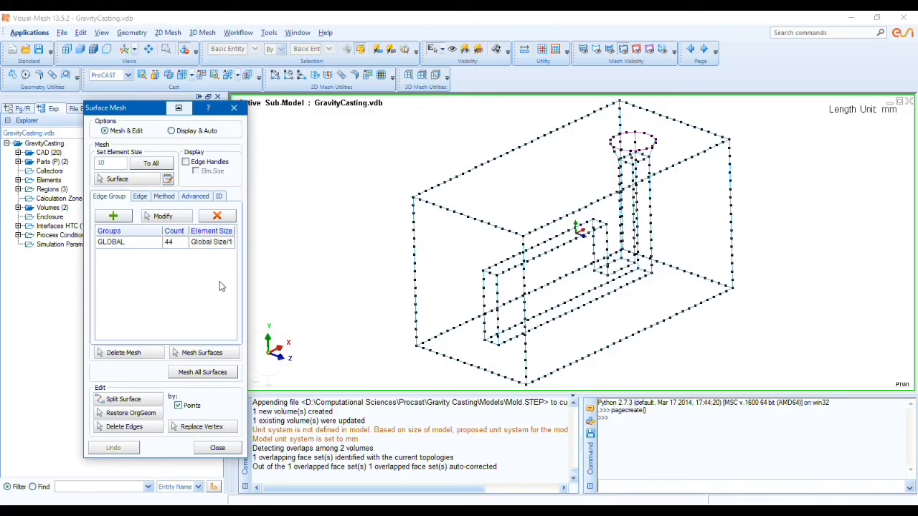
left_click(211, 243)
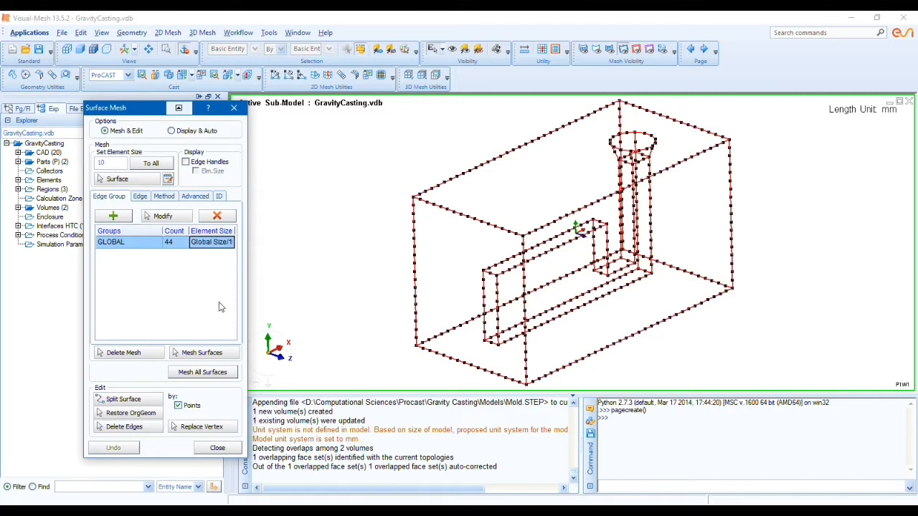
left_click(195, 372)
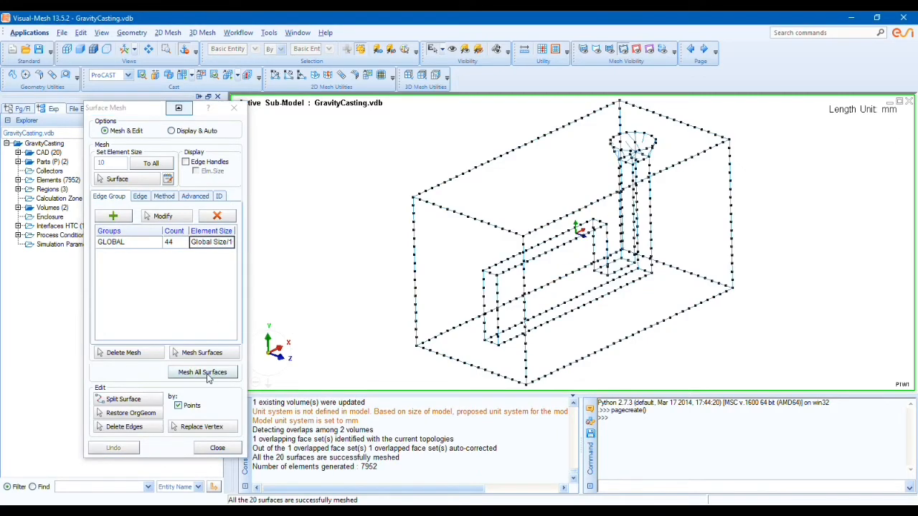
left_click(199, 373)
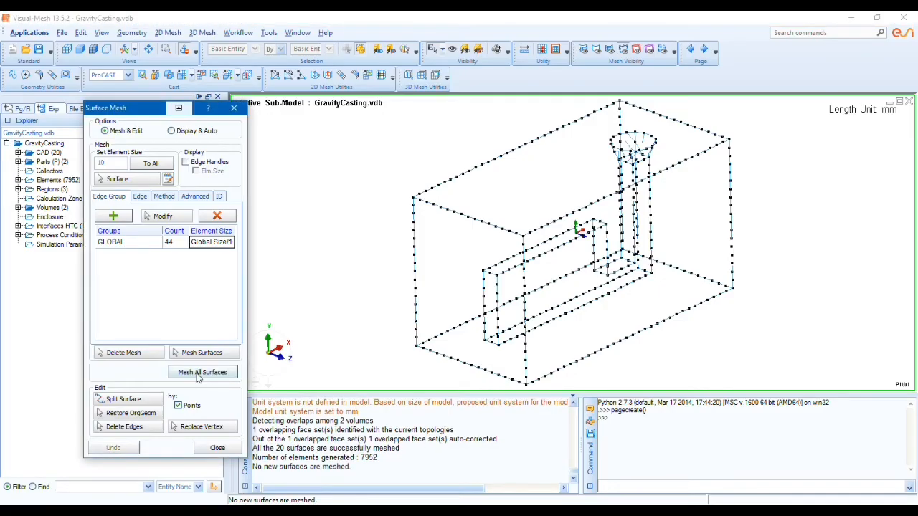
left_click(217, 448)
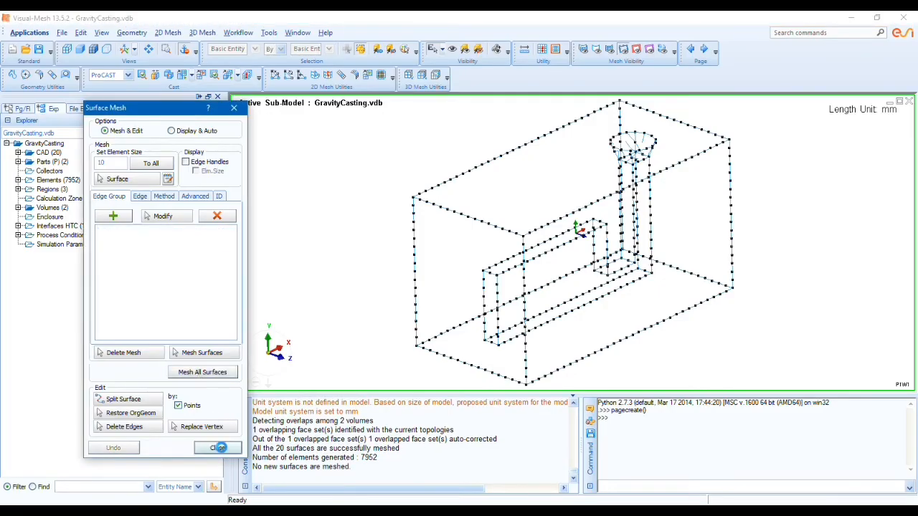
left_click(68, 50)
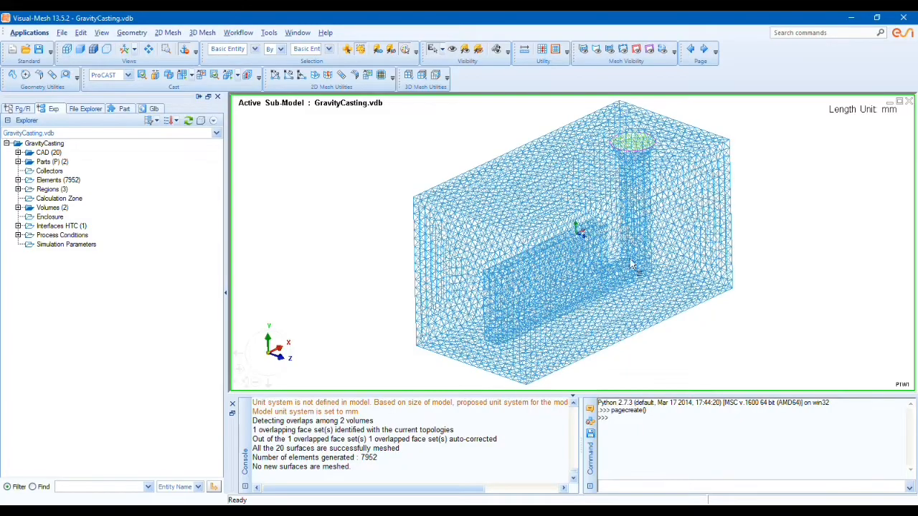
Step: Run Check Surface Mesh with the Fine mesh scheme and create the volume mesh for the casting and mold
left_click(171, 34)
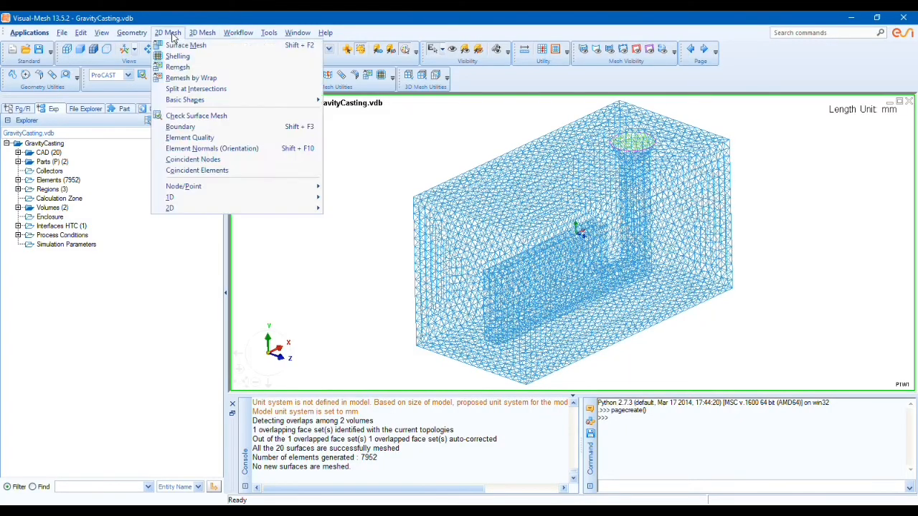
left_click(195, 115)
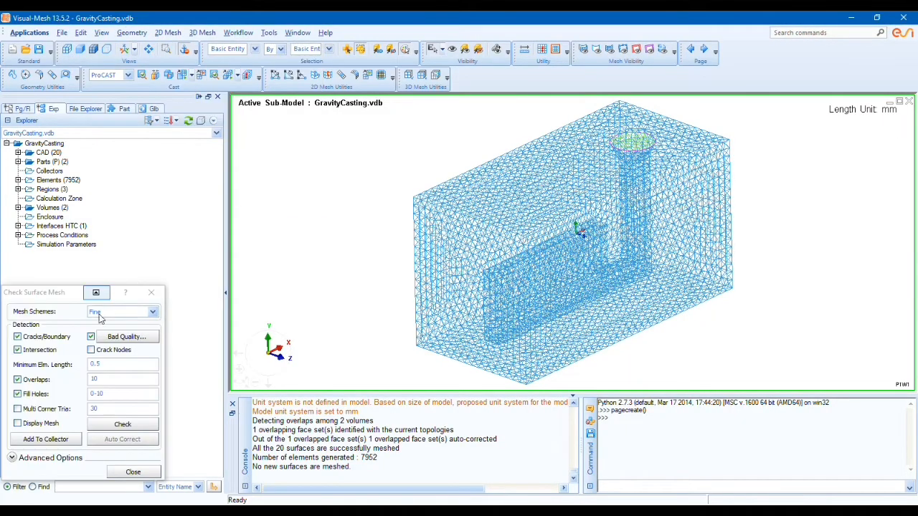
left_click(122, 423)
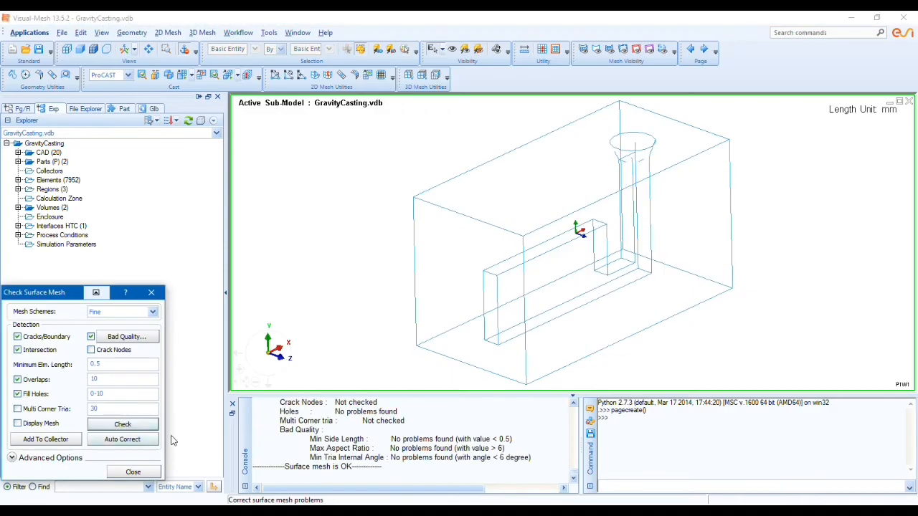
left_click(140, 472)
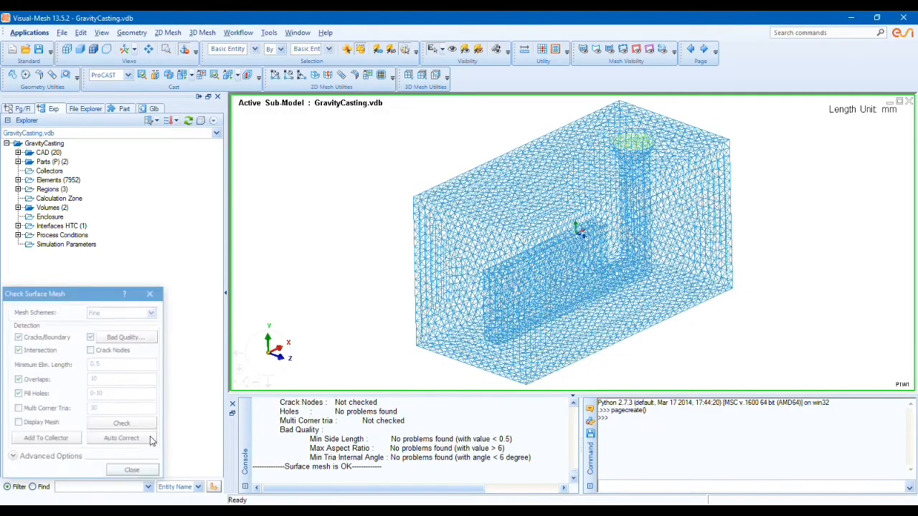
left_click(230, 78)
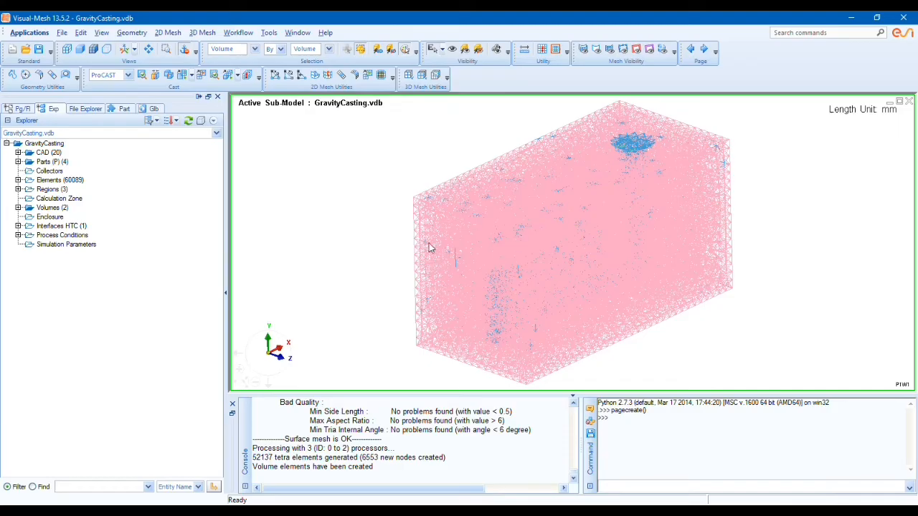
Step: Switch to Visual-Cast and set the gravity vector's direction to the -Y axis
left_click(38, 35)
left_click(28, 67)
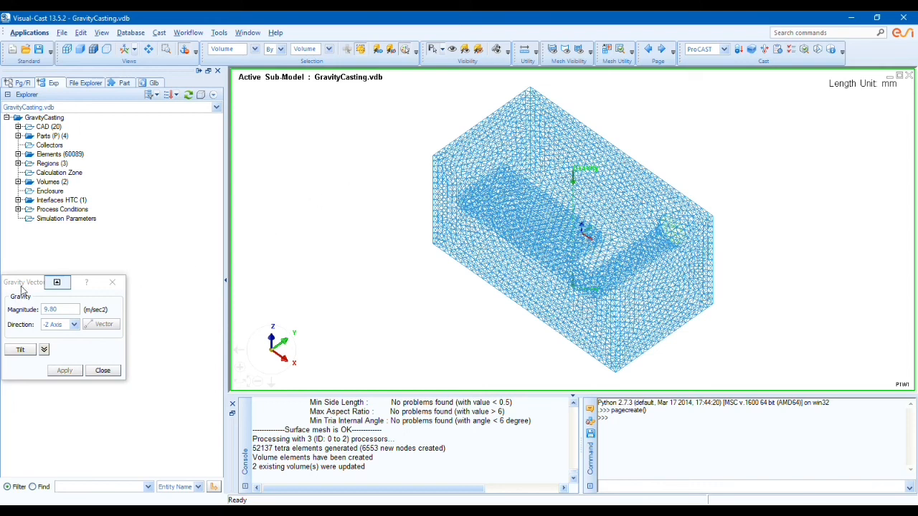
left_click_drag(29, 286, 83, 252)
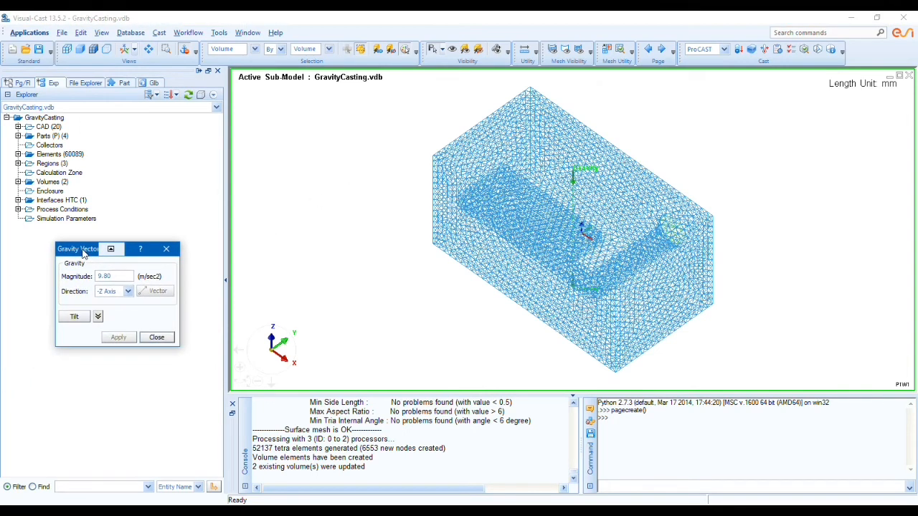
left_click(54, 263)
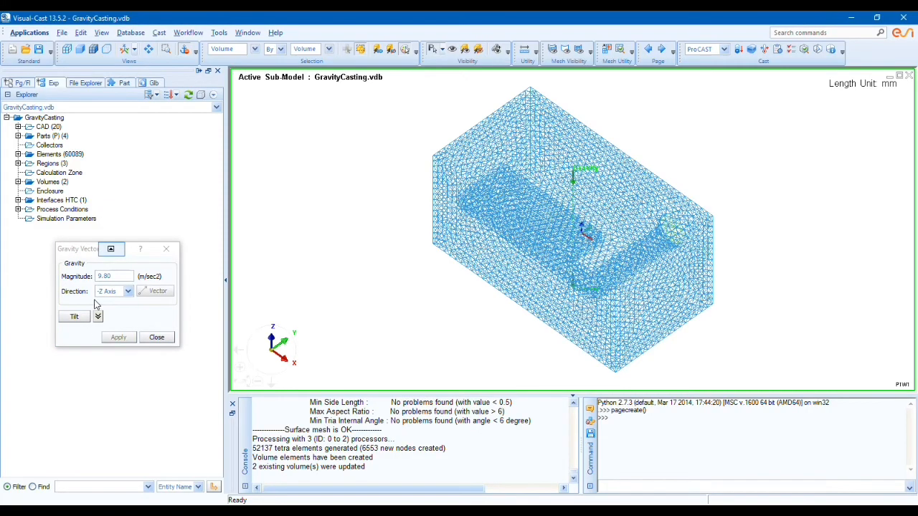
left_click_drag(86, 254, 75, 304)
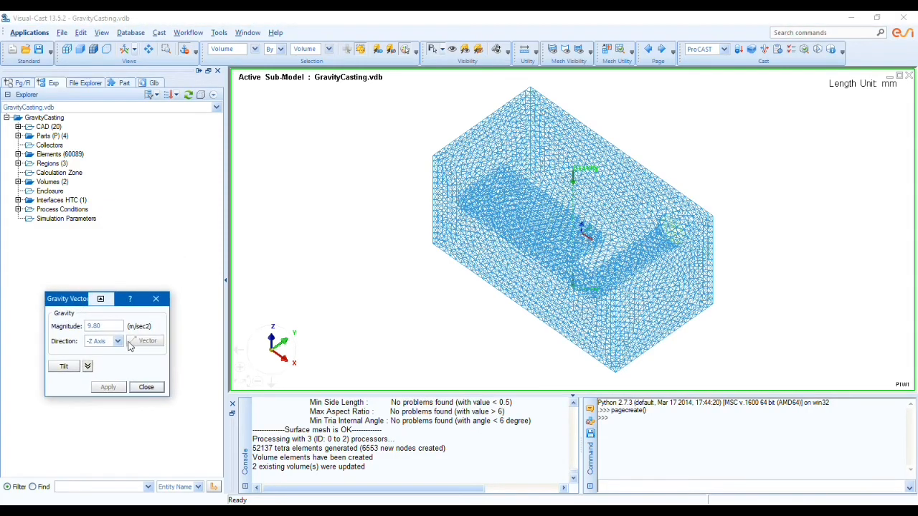
left_click(257, 353)
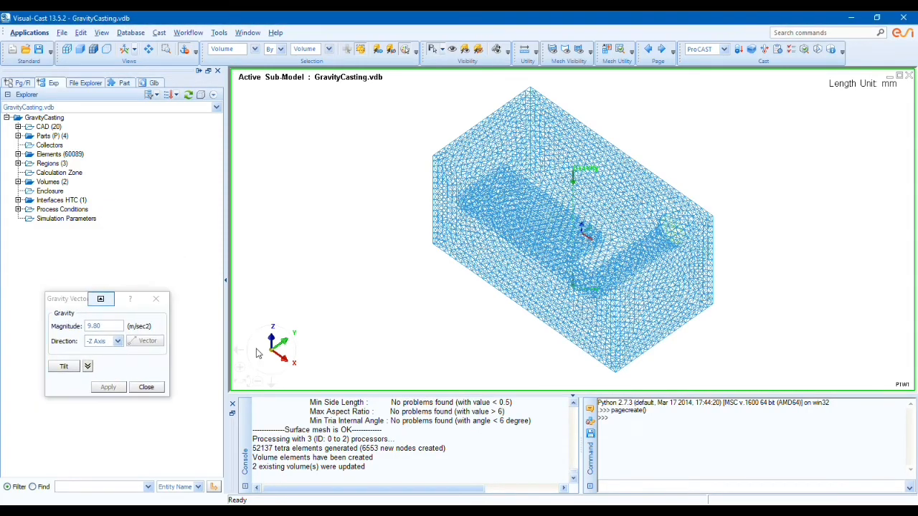
left_click(118, 342)
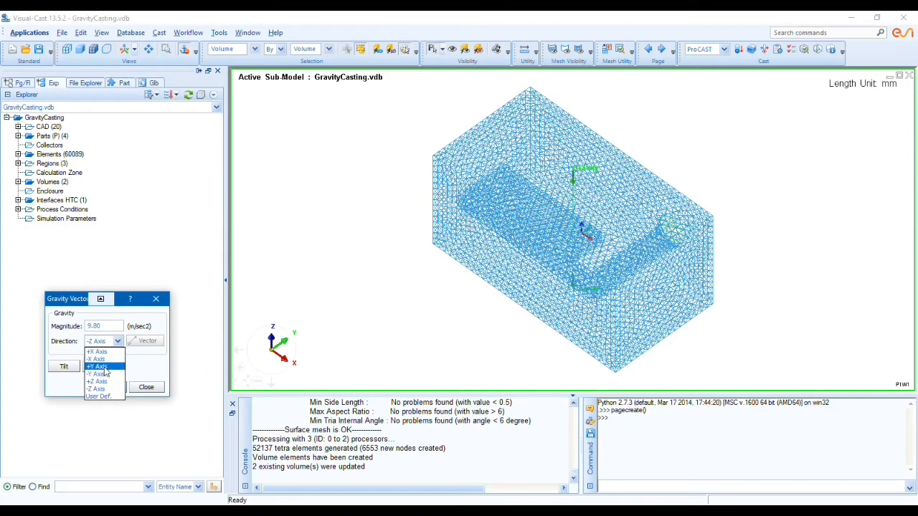
left_click(99, 375)
left_click(107, 387)
left_click(579, 331)
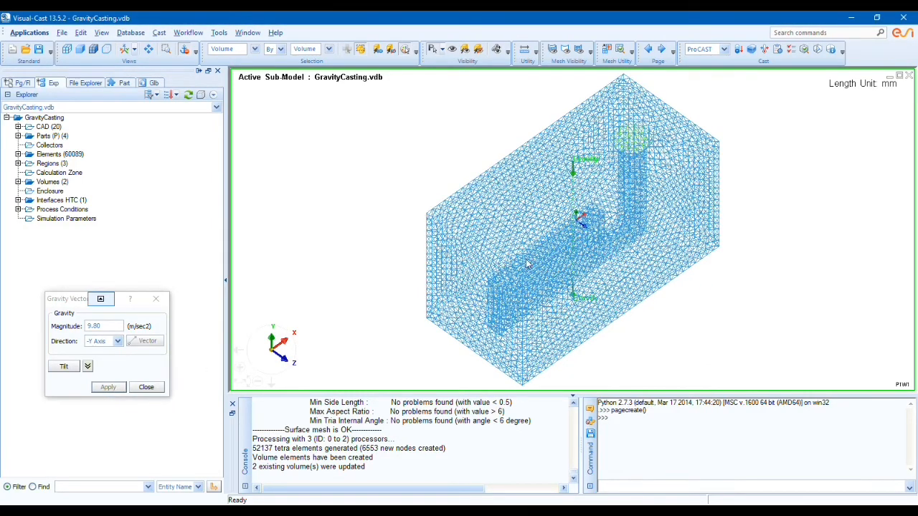
left_click(146, 387)
Step: Open the Volume Manager and rename the casting volume as Model
left_click(159, 33)
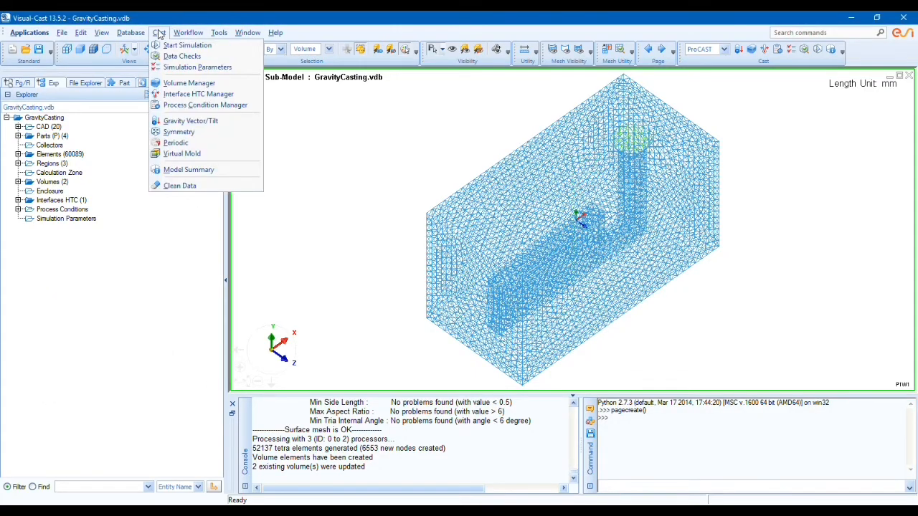
left_click(180, 84)
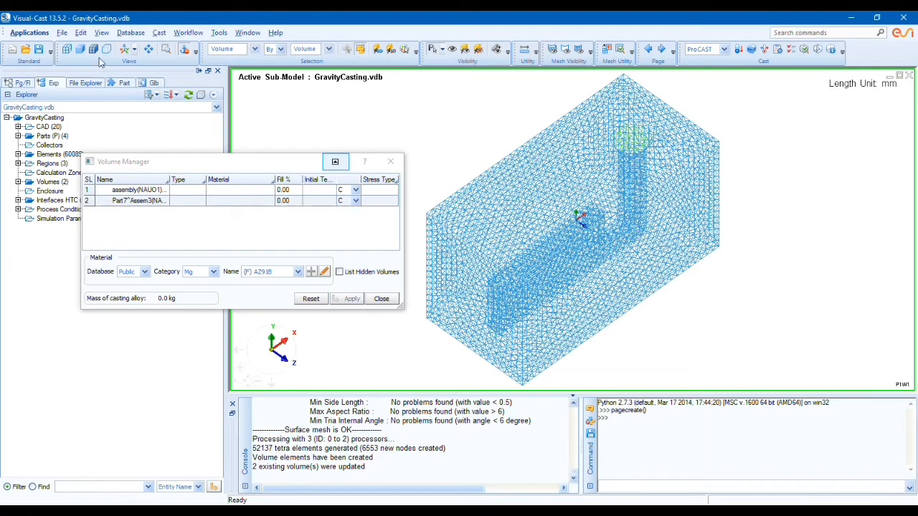
left_click(143, 193)
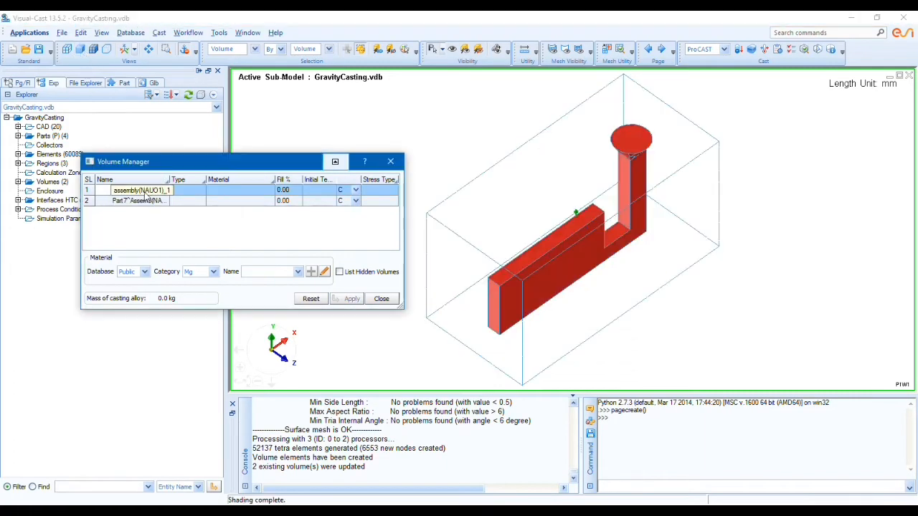
left_click(149, 194)
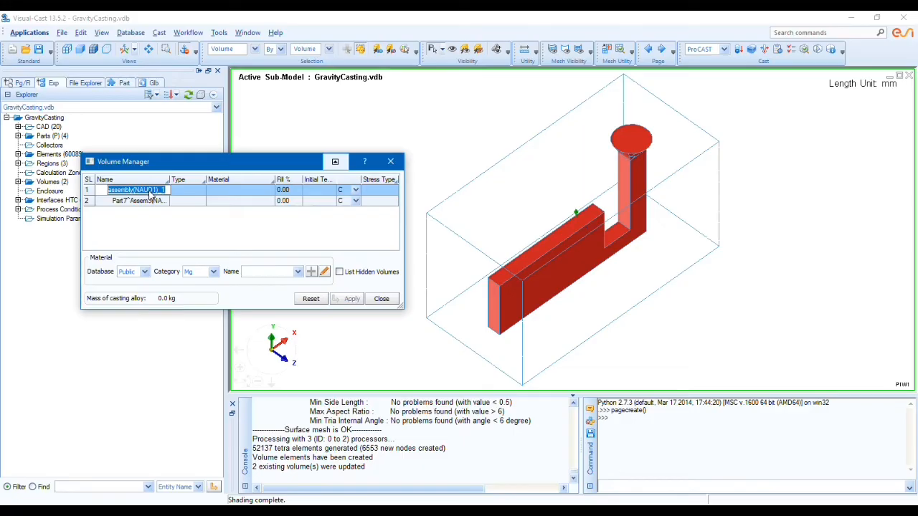
type("Model")
key("Return")
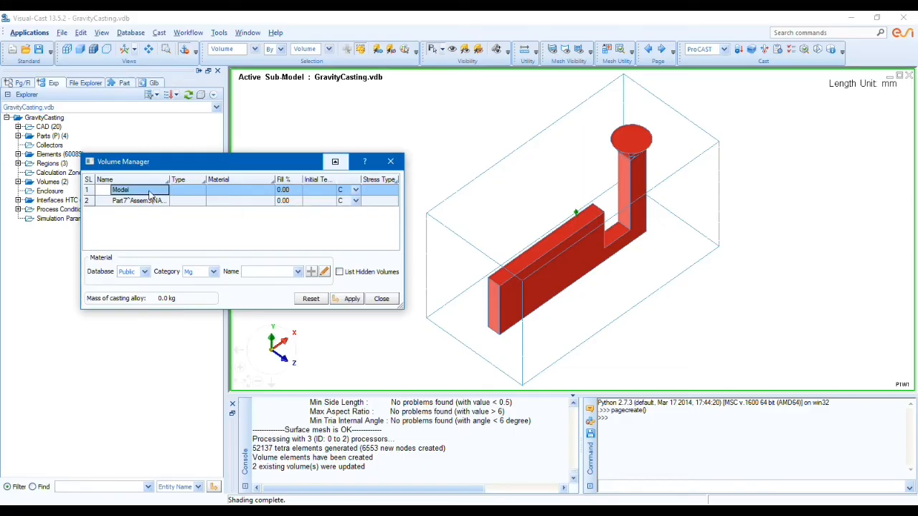
Step: Rename the block volume around the casting as Mold in the Volume Manager
left_click(149, 201)
left_click(149, 203)
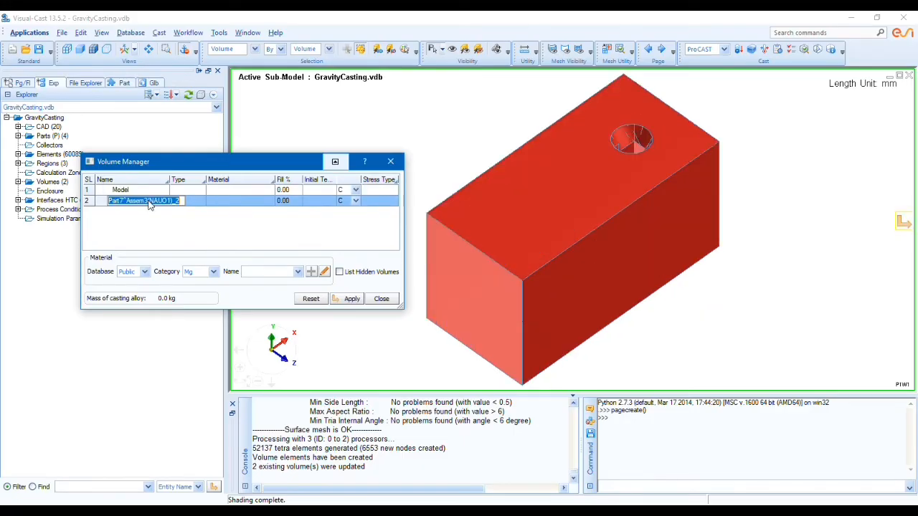
type("Mo")
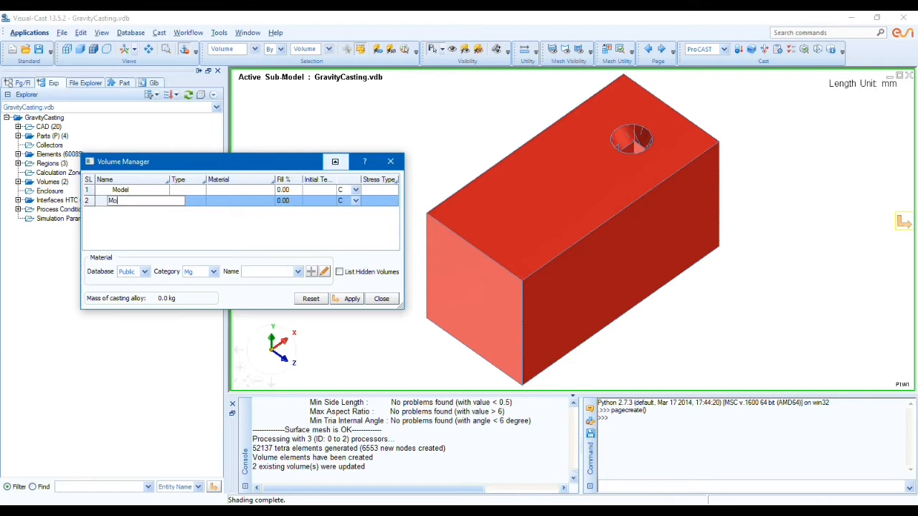
type("ld")
key("Return")
Step: Set the Model volume's type to Alloy in the Volume Manager
left_click(189, 191)
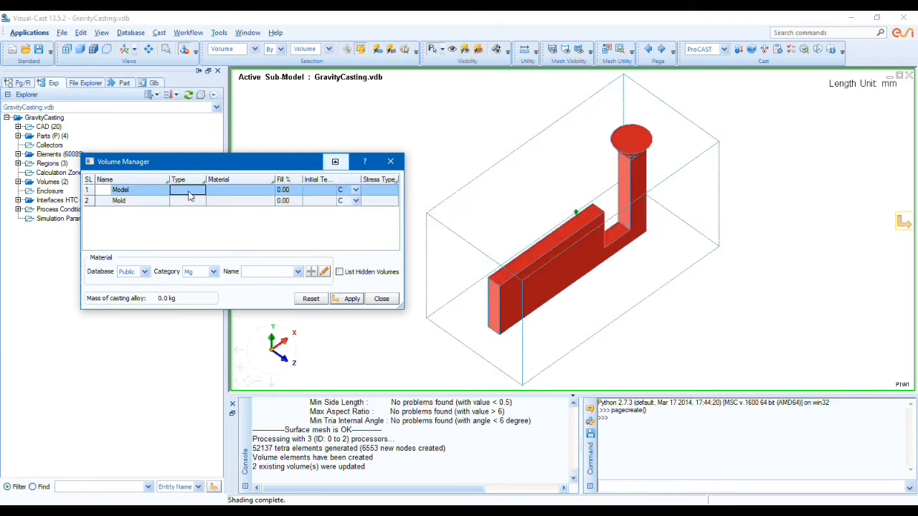
left_click(188, 191)
left_click(212, 199)
left_click(600, 149)
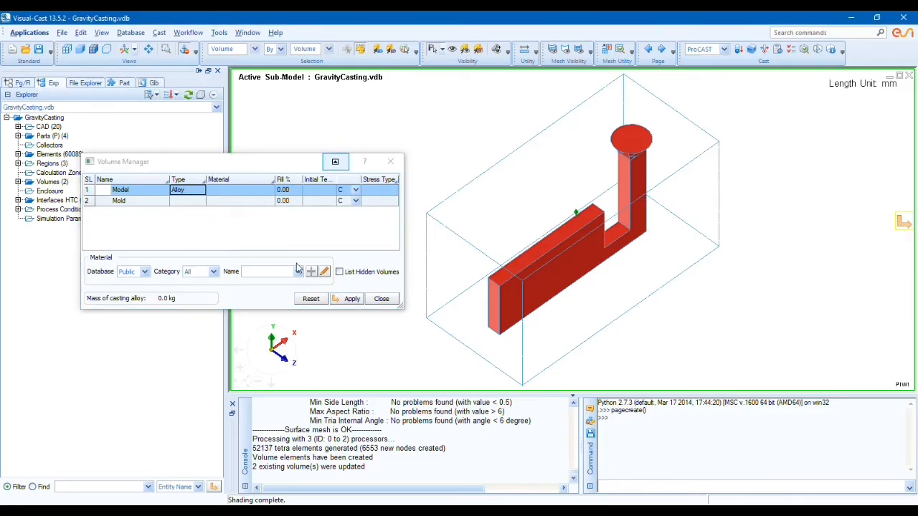
Step: Set the Mold volume's type to Mold in the Volume Manager
left_click(186, 202)
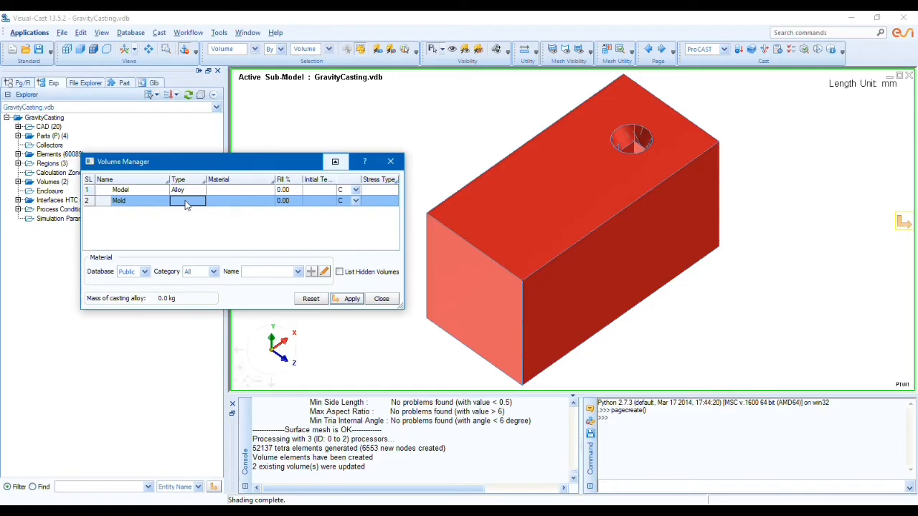
left_click(186, 201)
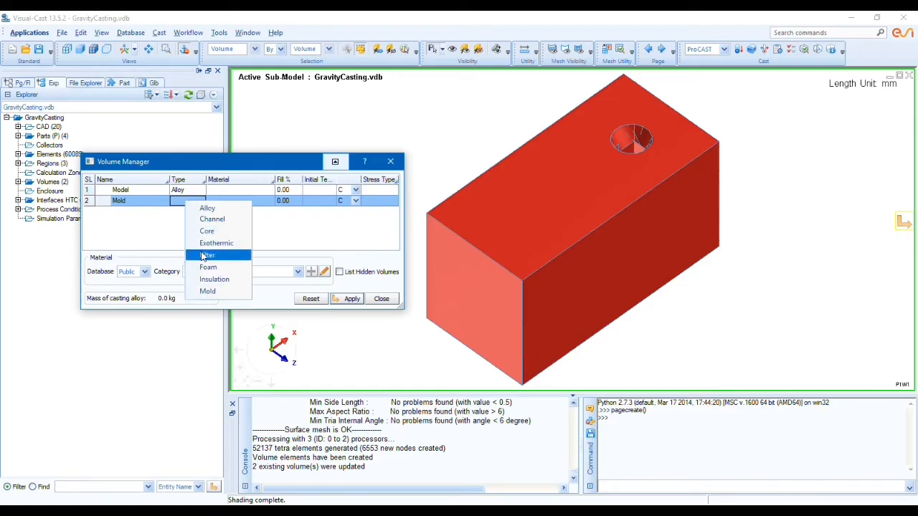
left_click(212, 291)
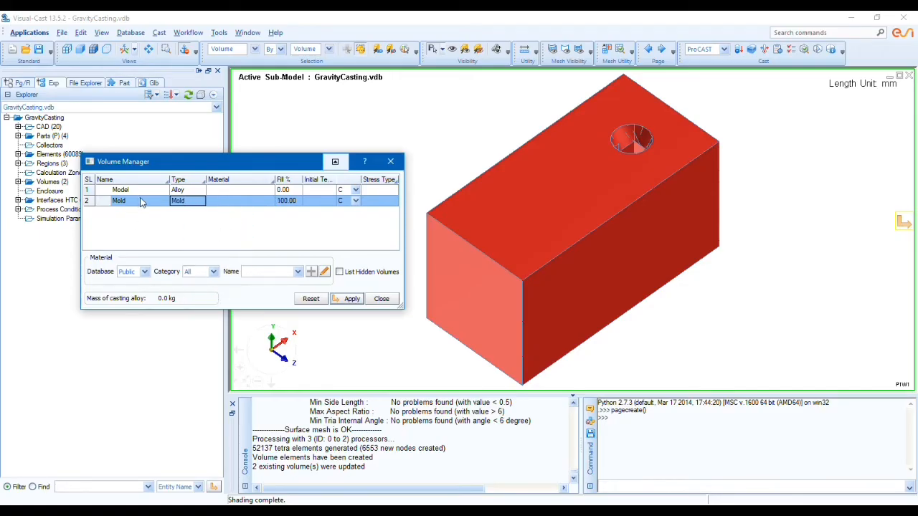
Step: Assign the magnesium alloy AZ91B to the Model volume and set its initial temperature to 650 C
left_click(235, 191)
left_click(241, 191)
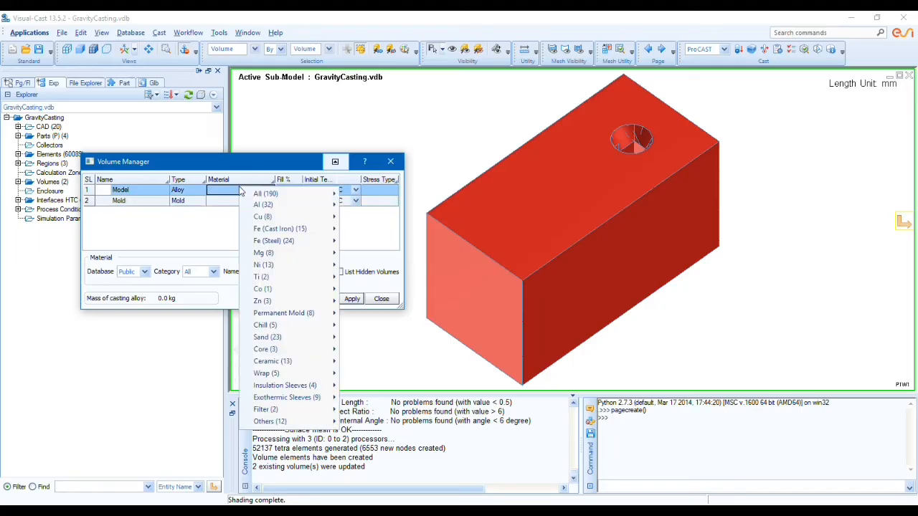
mouse_move(271, 253)
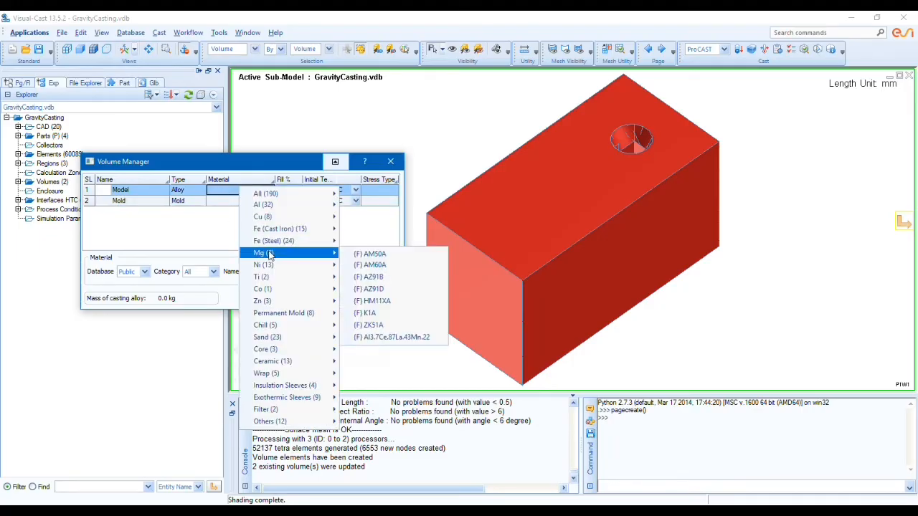
left_click(374, 278)
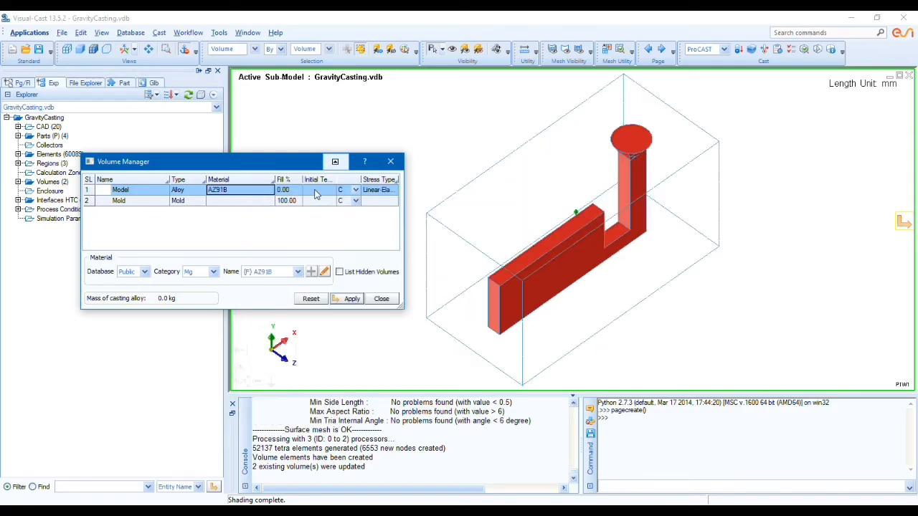
left_click(318, 192)
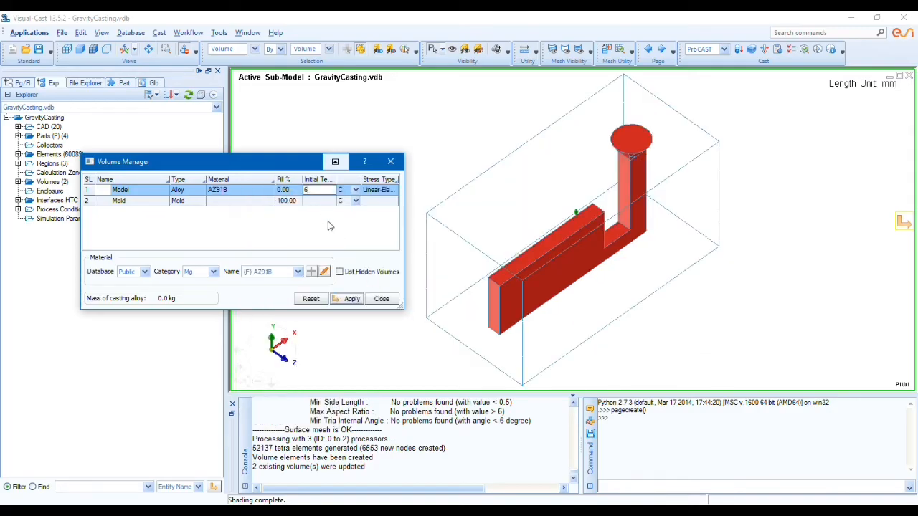
type("650")
Step: Assign Low-Carbon AISI 1008 steel to the Mold volume with an initial temperature of 300 C, and apply the volume settings
left_click(239, 201)
left_click(238, 203)
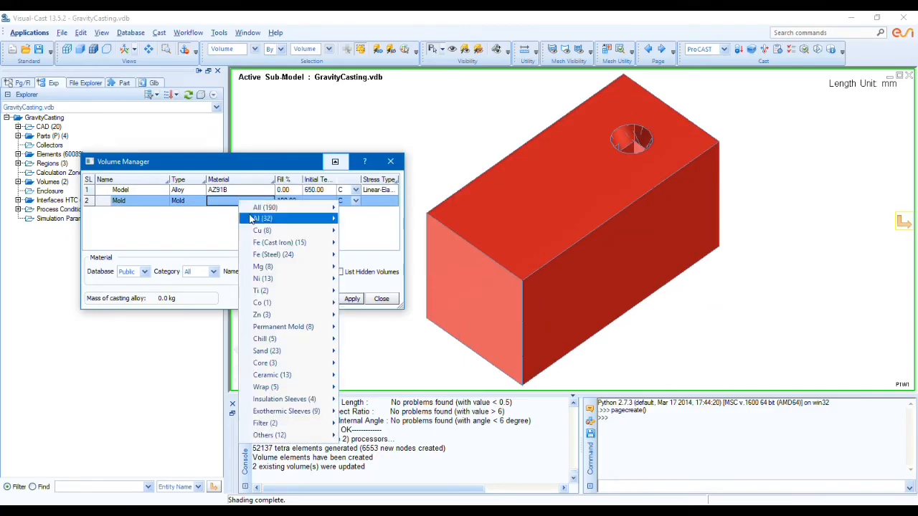
mouse_move(276, 259)
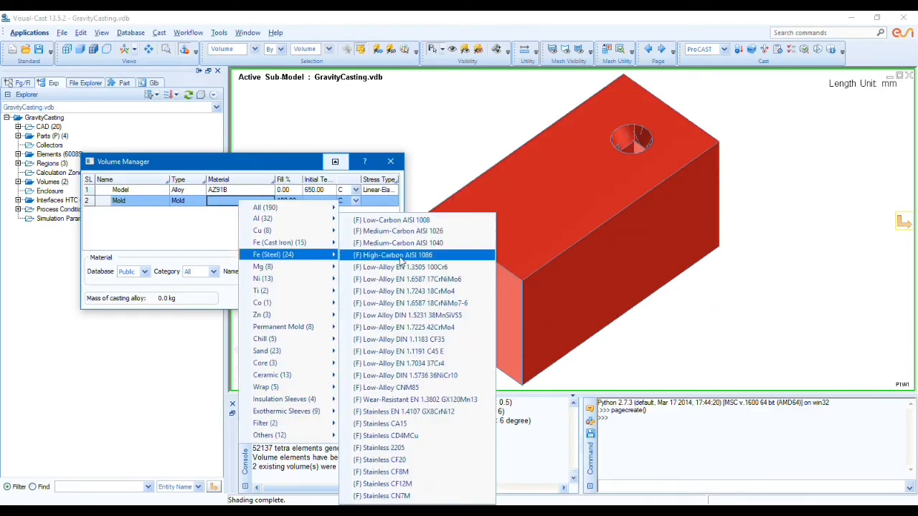
left_click(411, 220)
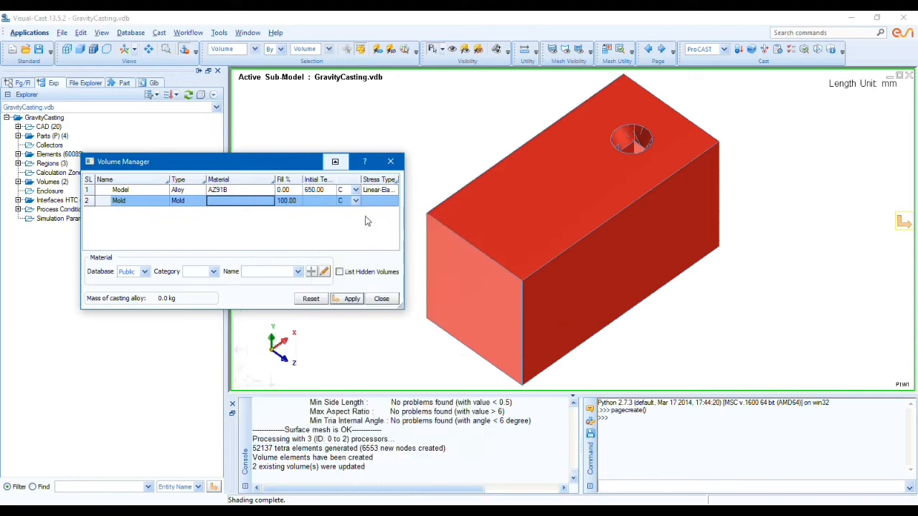
left_click(319, 200)
type("300")
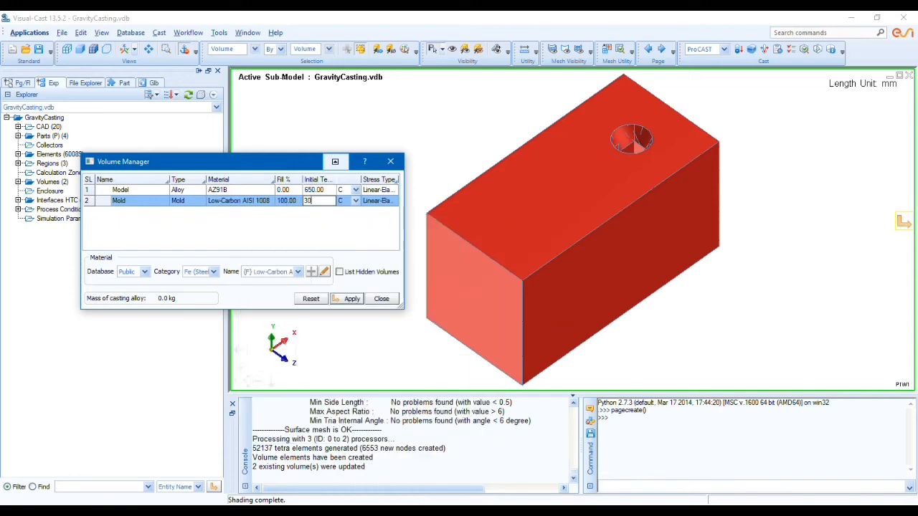
key("Return")
left_click(340, 300)
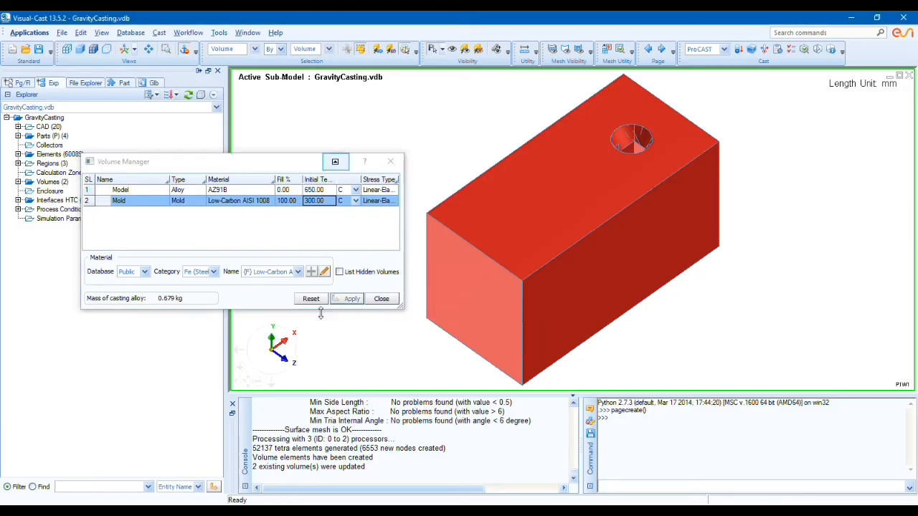
left_click(381, 299)
Step: In the Interface HTC Manager, set the Mold_Model interface to type COINC with condition h=1000 and apply it
left_click(218, 34)
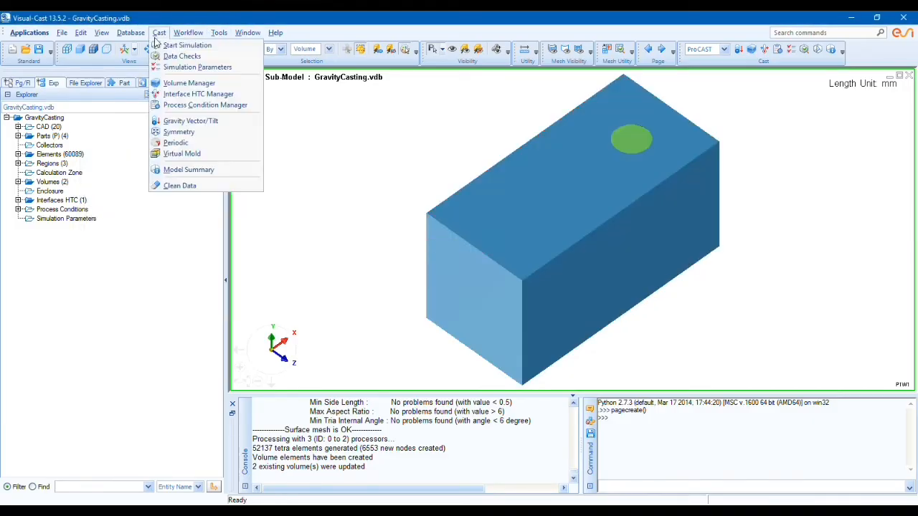
left_click(205, 93)
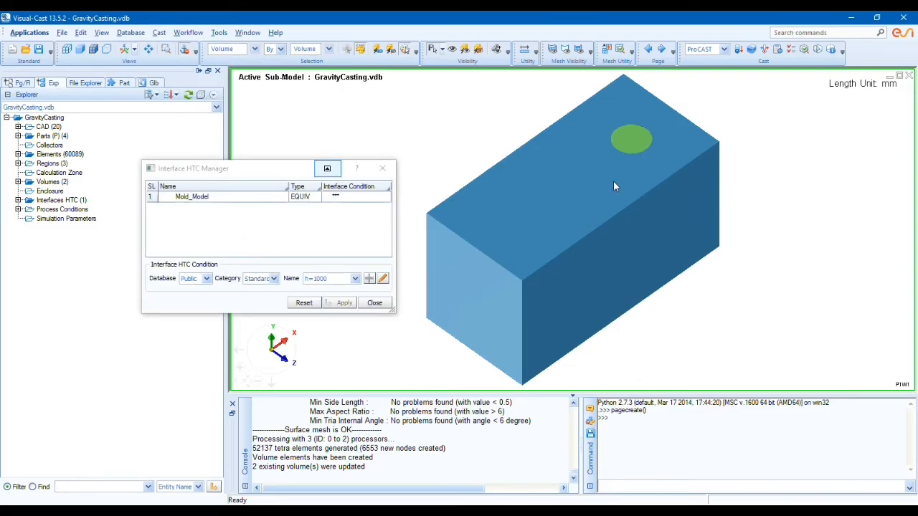
left_click(308, 200)
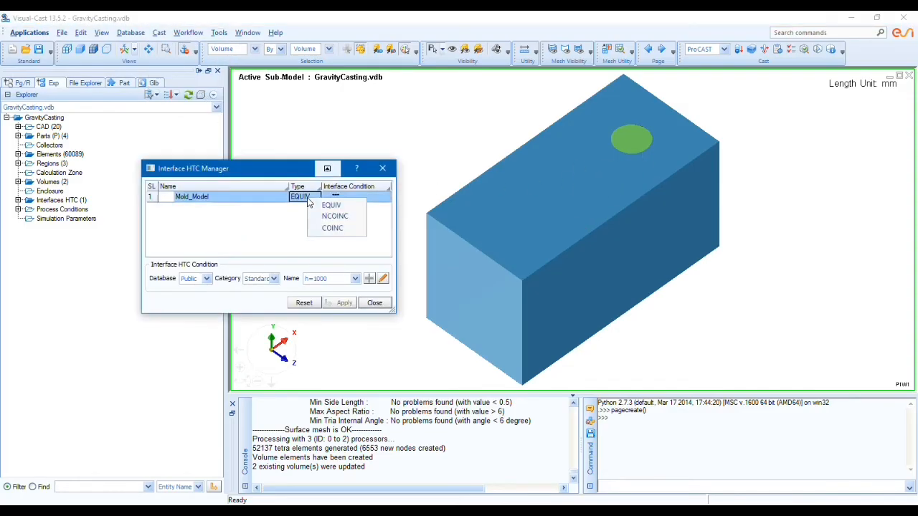
left_click(323, 228)
left_click(368, 198)
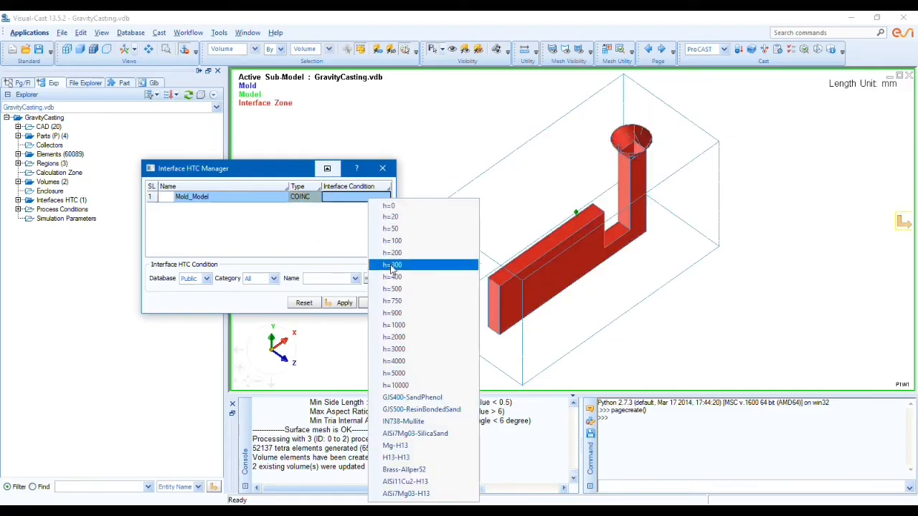
left_click(395, 325)
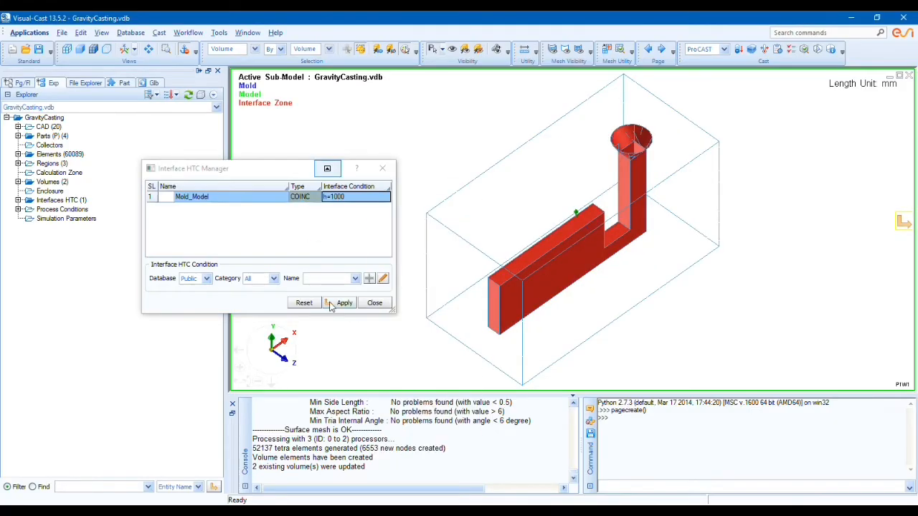
left_click(336, 303)
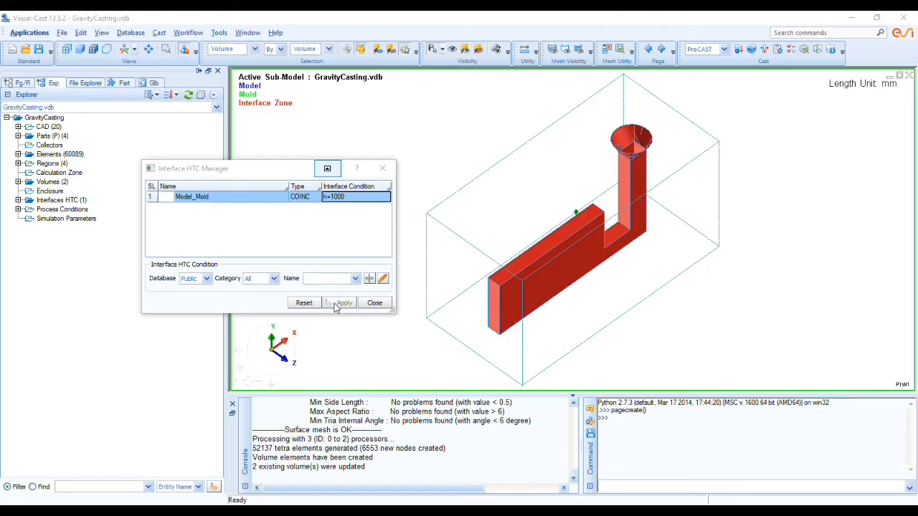
left_click(374, 303)
Step: Open the Process Condition Manager and add a thermal Heat condition
left_click(163, 35)
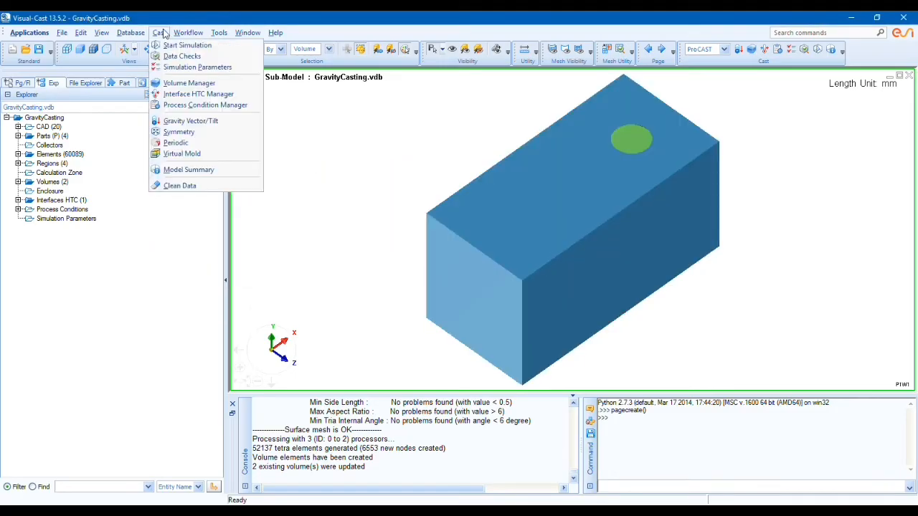
left_click(184, 107)
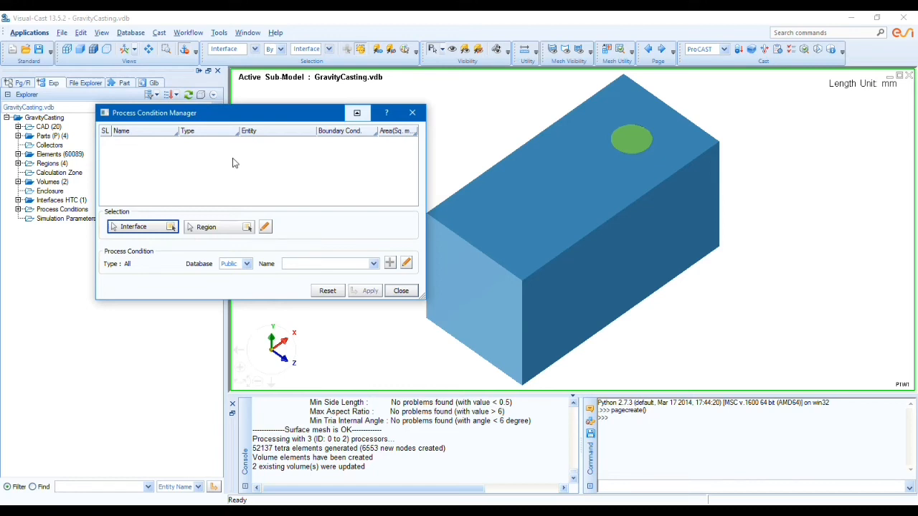
right_click(197, 162)
mouse_move(218, 175)
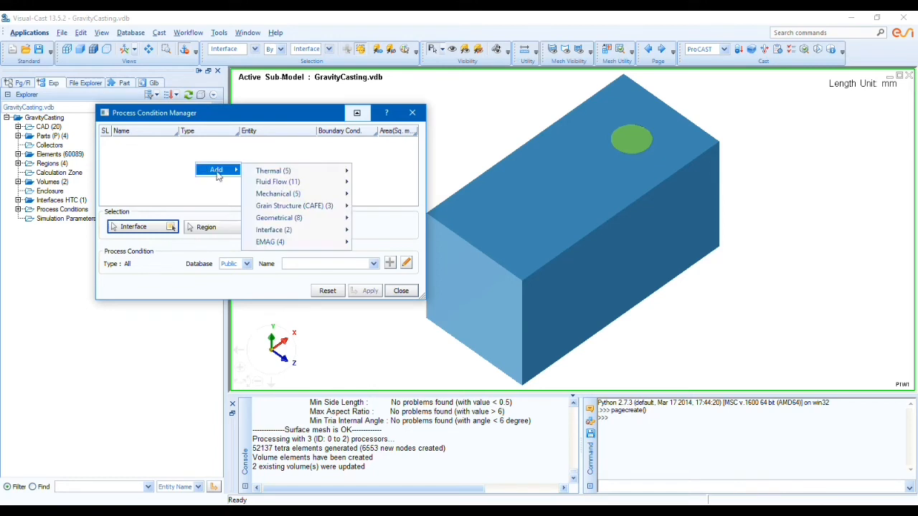
mouse_move(294, 172)
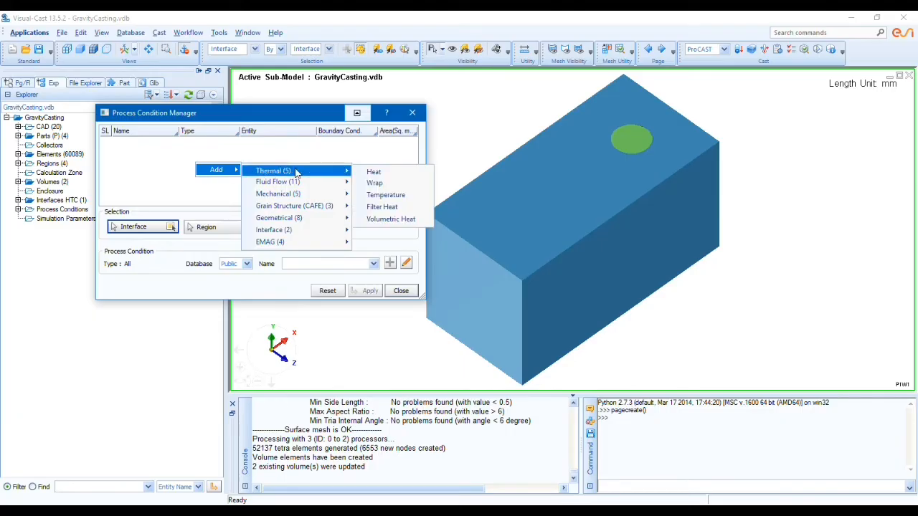
left_click(375, 173)
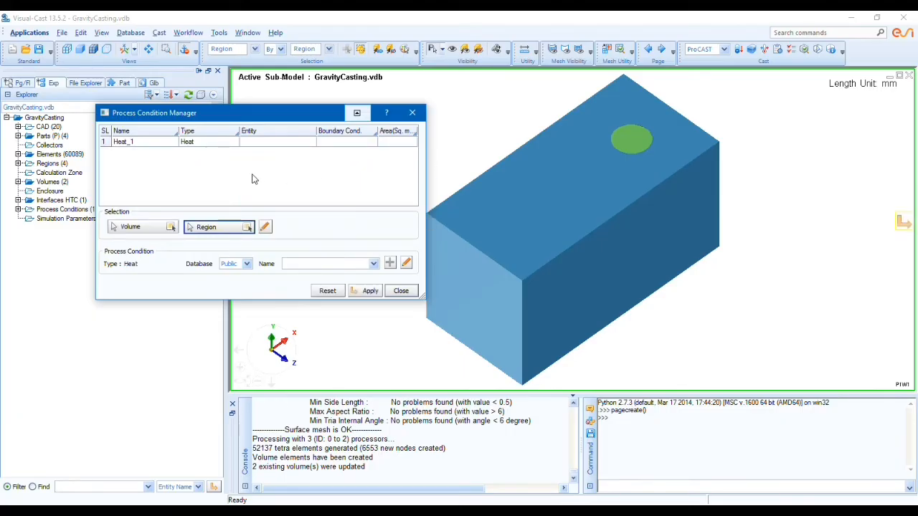
Step: Assign the EXT_Mold region to the Heat condition with the boundary condition Air Cooling (FilmCo=10, T=20C)
left_click(246, 227)
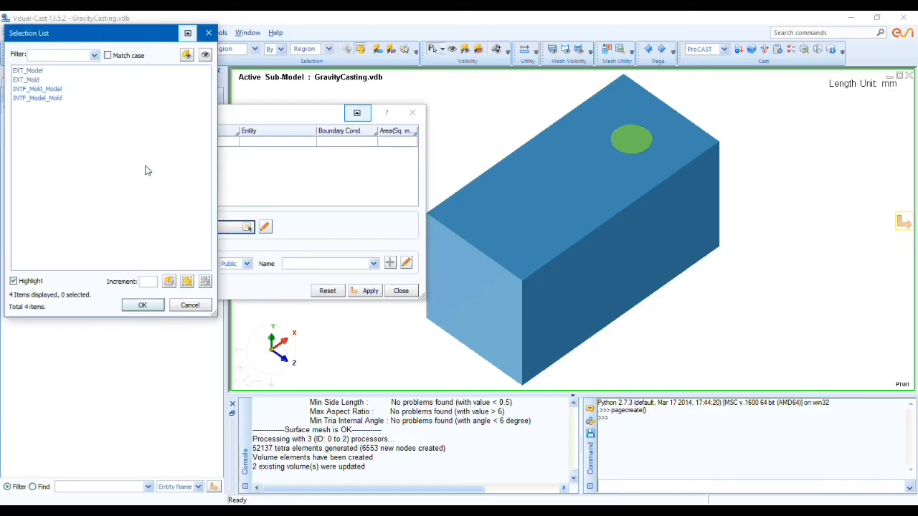
left_click(34, 72)
left_click(35, 80)
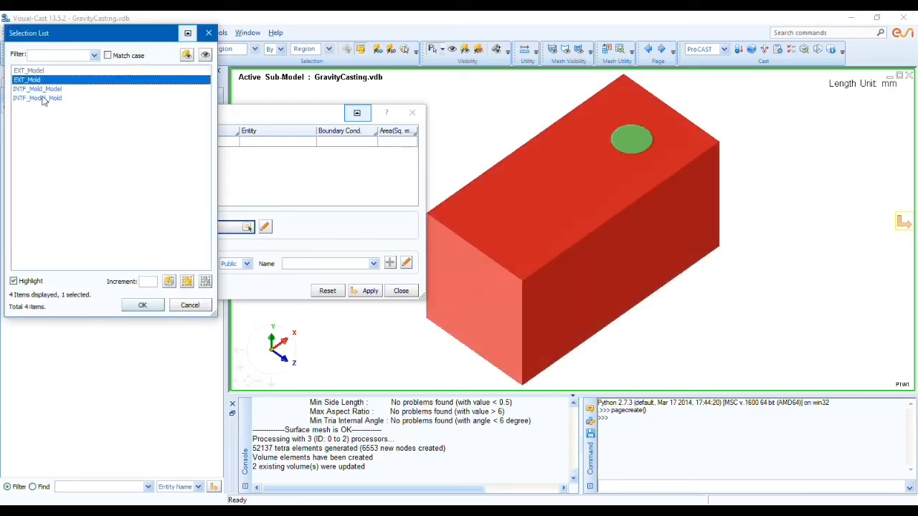
left_click(141, 306)
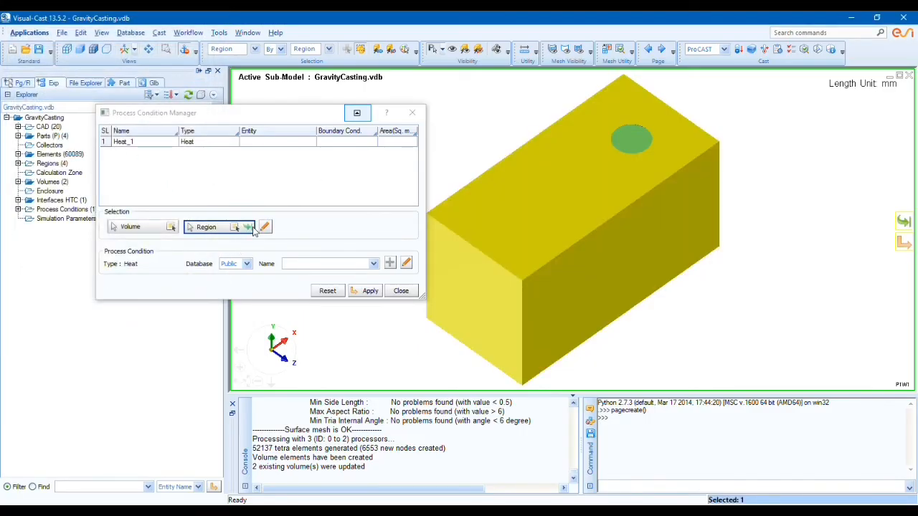
left_click(247, 227)
left_click(337, 141)
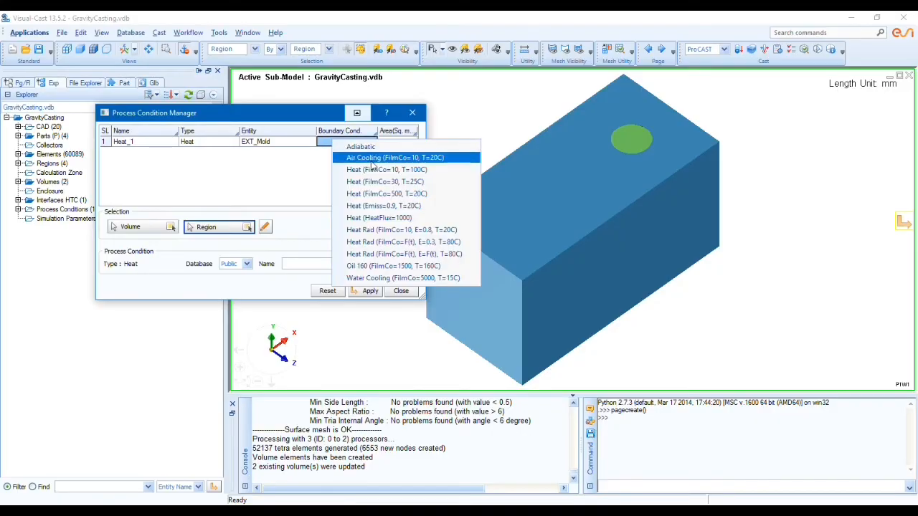
left_click(372, 159)
Step: Add a thermal Temperature condition to the process conditions
right_click(206, 177)
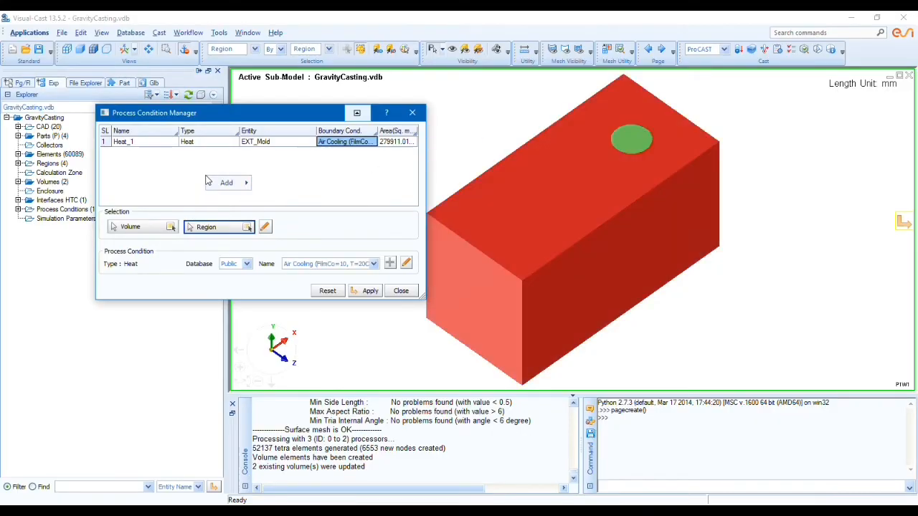
mouse_move(237, 183)
mouse_move(301, 184)
left_click(405, 209)
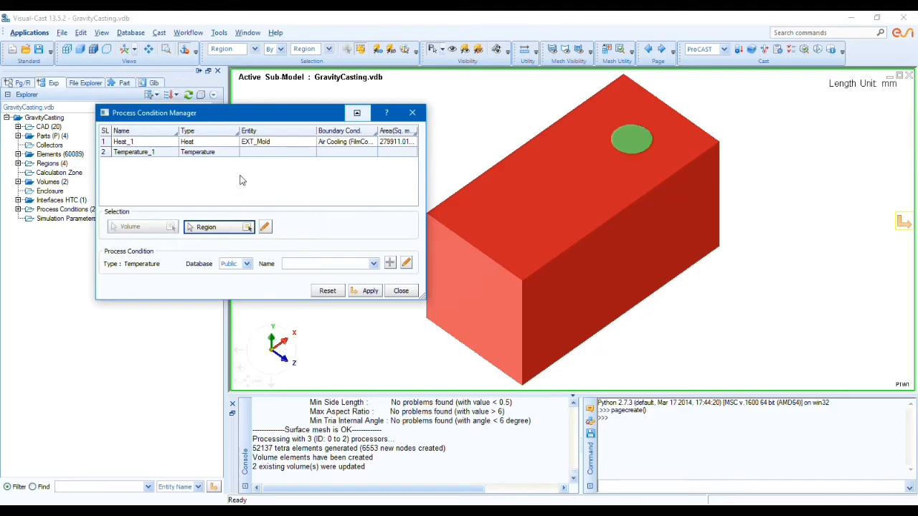
Step: Define a circle-type region for the Temperature condition, centred on the casting's round inlet face at about (86.1, 81.8, 5.4)
left_click(267, 153)
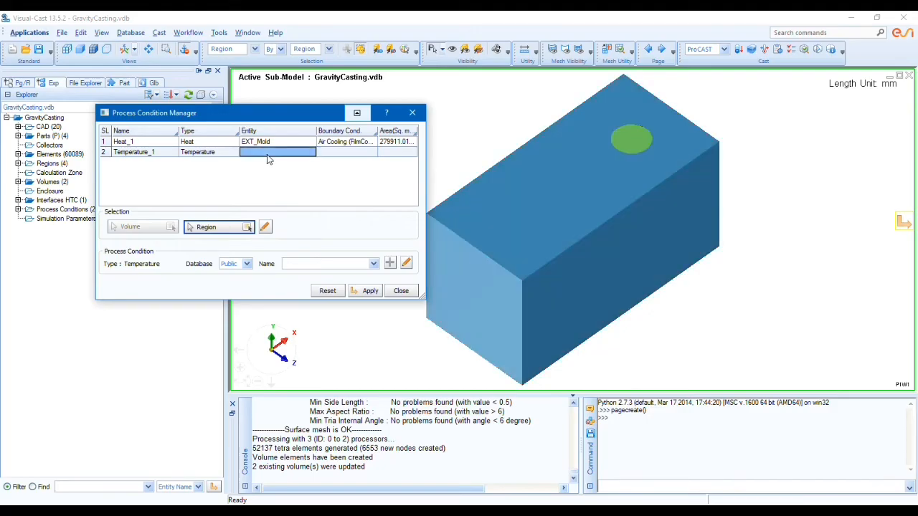
left_click(264, 226)
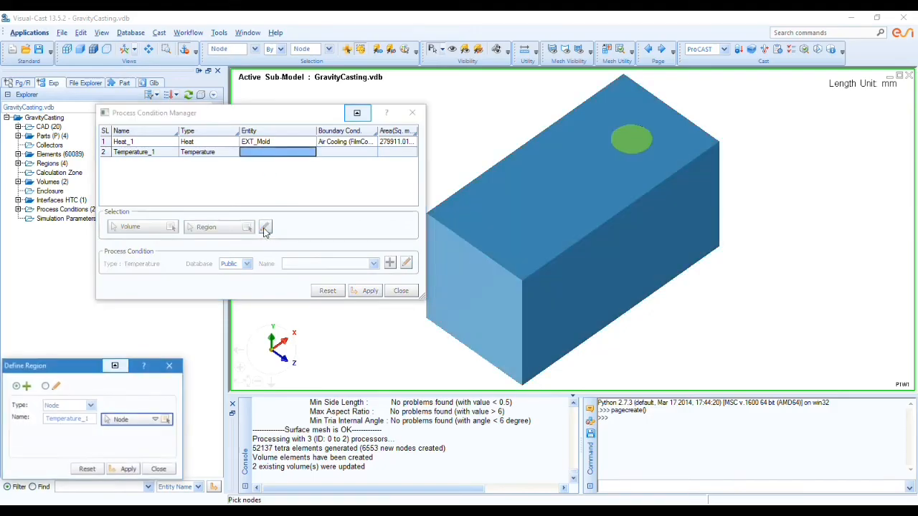
left_click(68, 406)
left_click(69, 415)
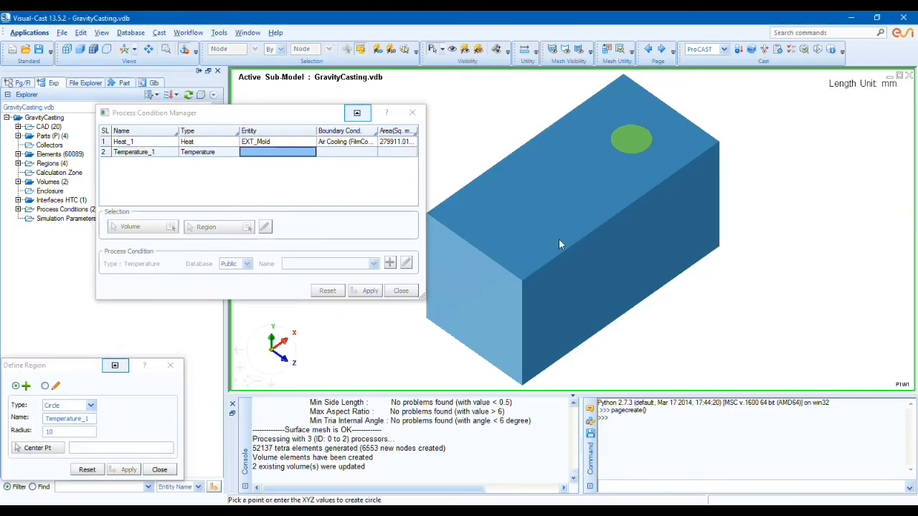
left_click(629, 143)
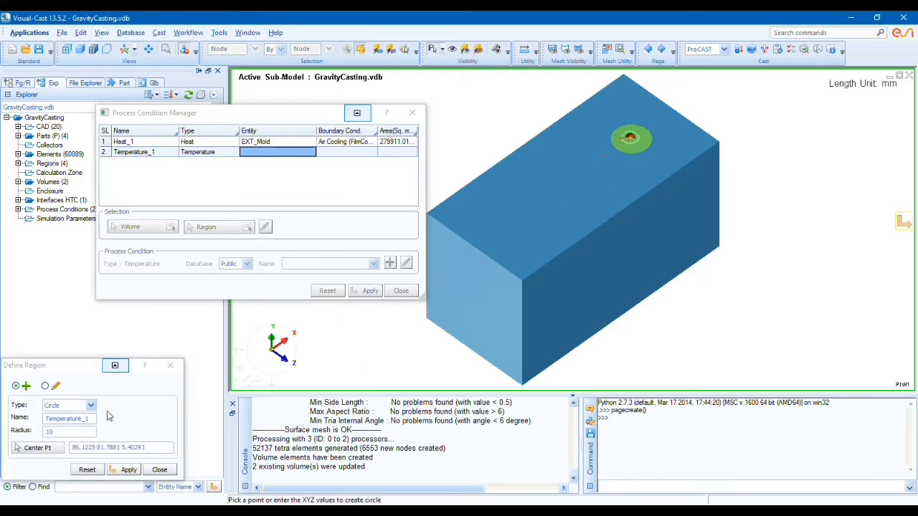
Step: Set the inlet circle's radius to 18 mm and apply the region to the Temperature condition
left_click(50, 431)
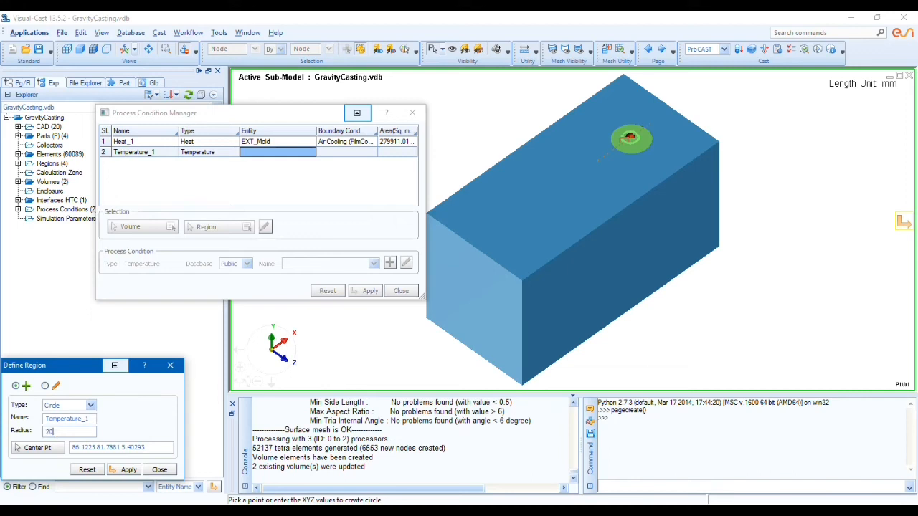
key("Tab")
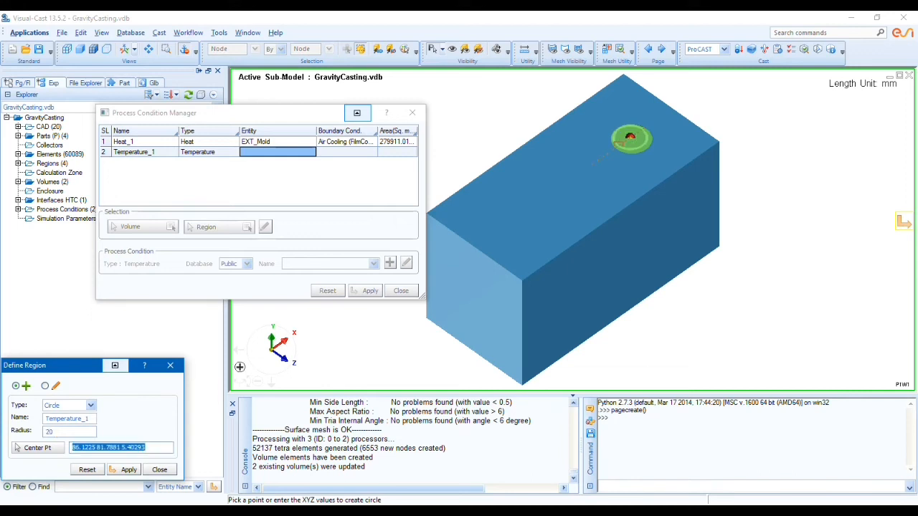
double_click(73, 432)
type("18")
key("Tab")
left_click(121, 470)
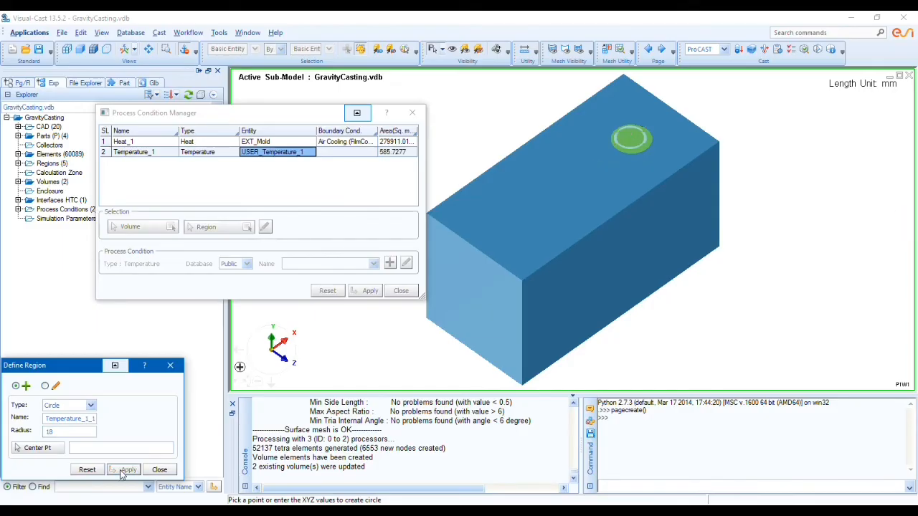
Step: Assign the 750 C boundary condition from the User database to the Temperature condition on the inlet circle
left_click(159, 469)
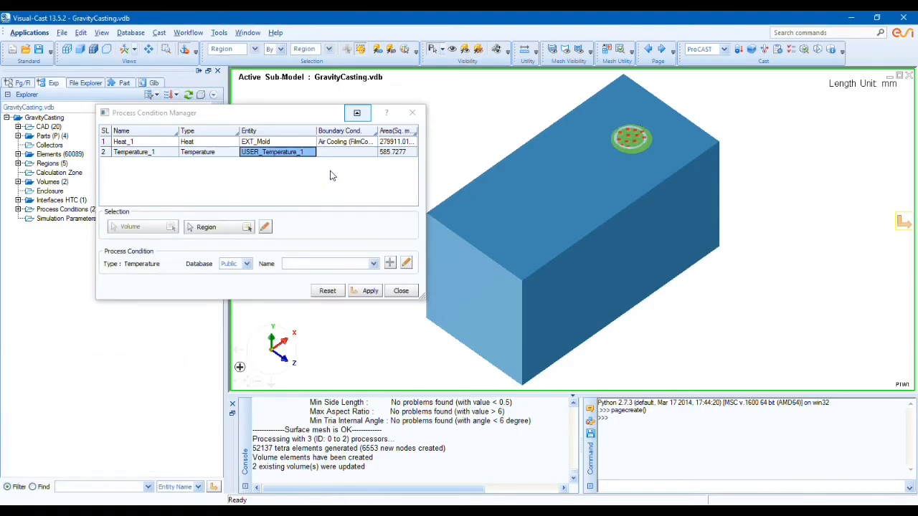
left_click(335, 154)
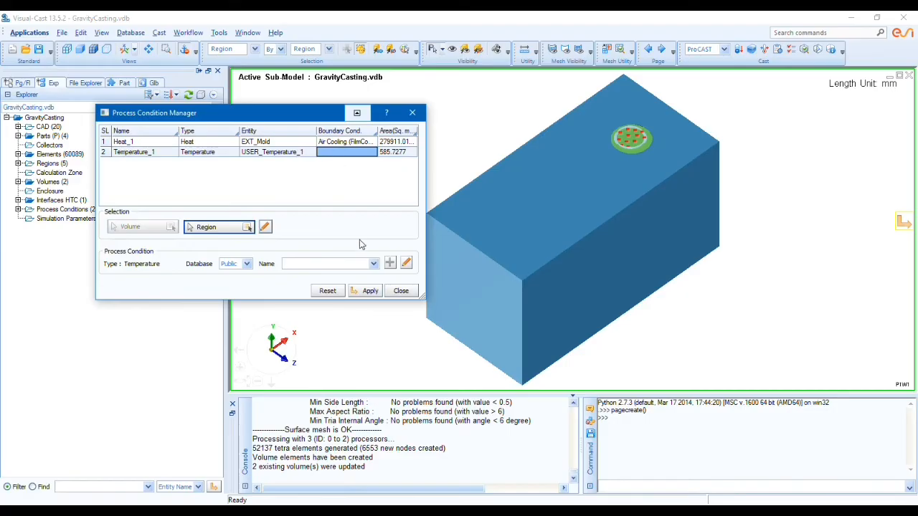
left_click(244, 264)
left_click(241, 282)
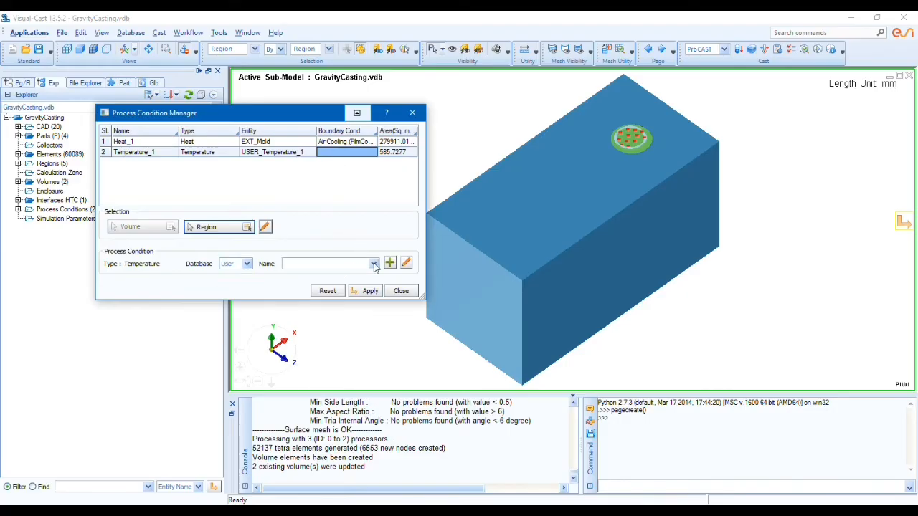
left_click(374, 264)
left_click(343, 284)
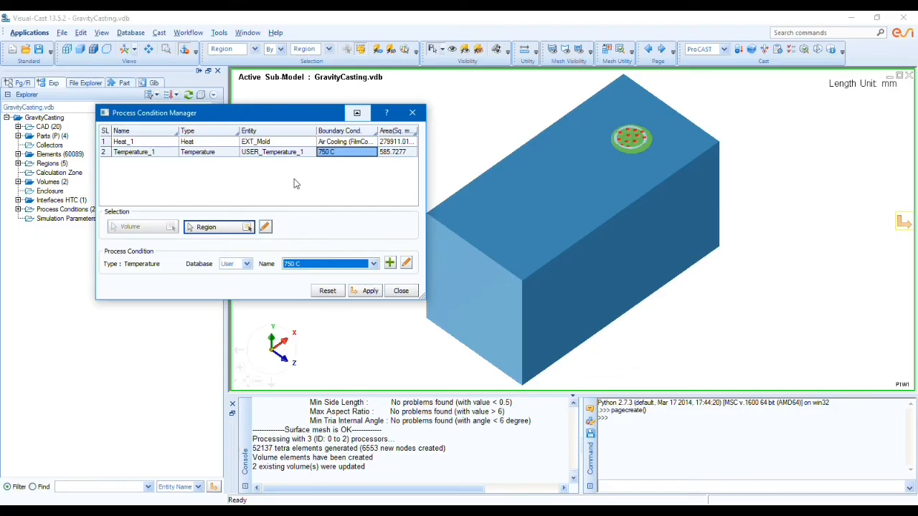
left_click(295, 183)
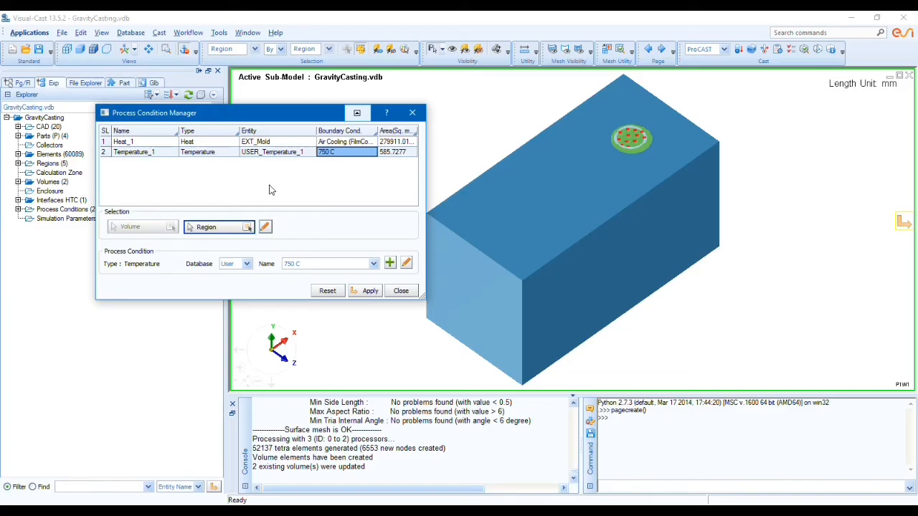
Step: Add a fluid-flow Velocity condition and assign the USER_Temperature_1 inlet region to it
right_click(174, 184)
mouse_move(301, 198)
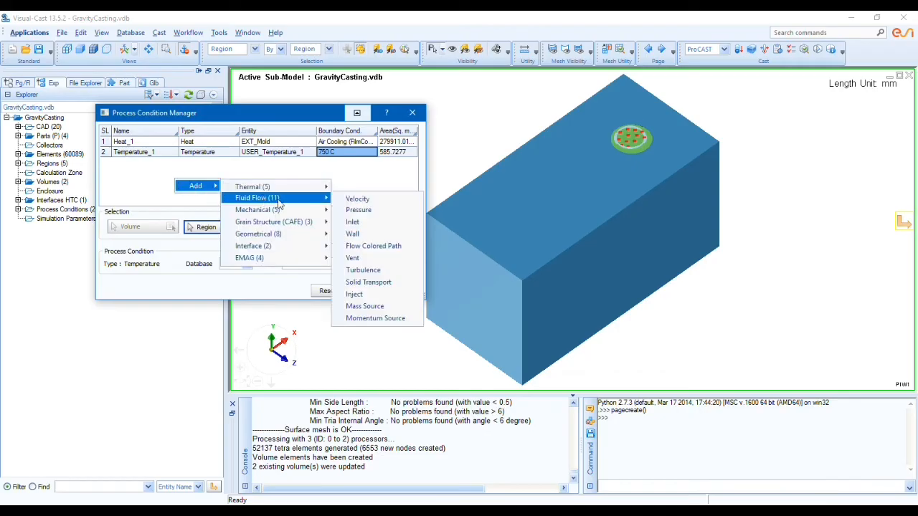
left_click(357, 198)
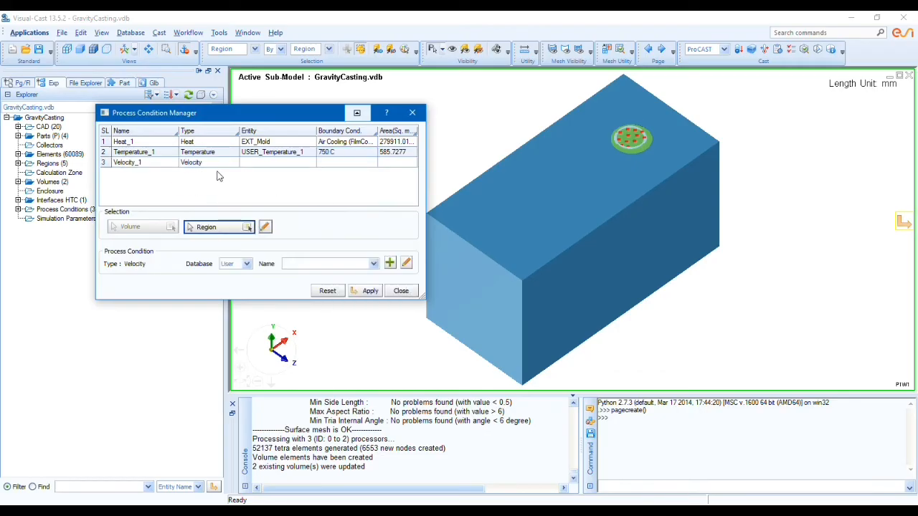
left_click(248, 227)
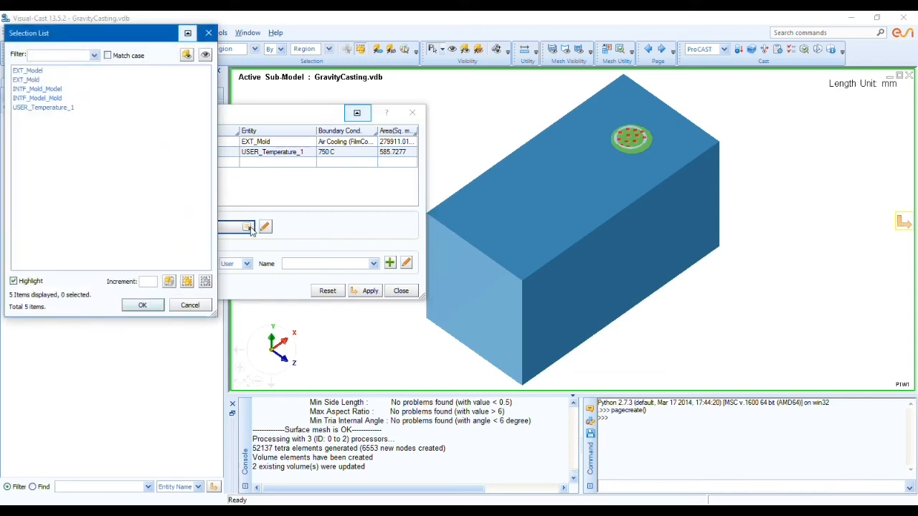
left_click(69, 107)
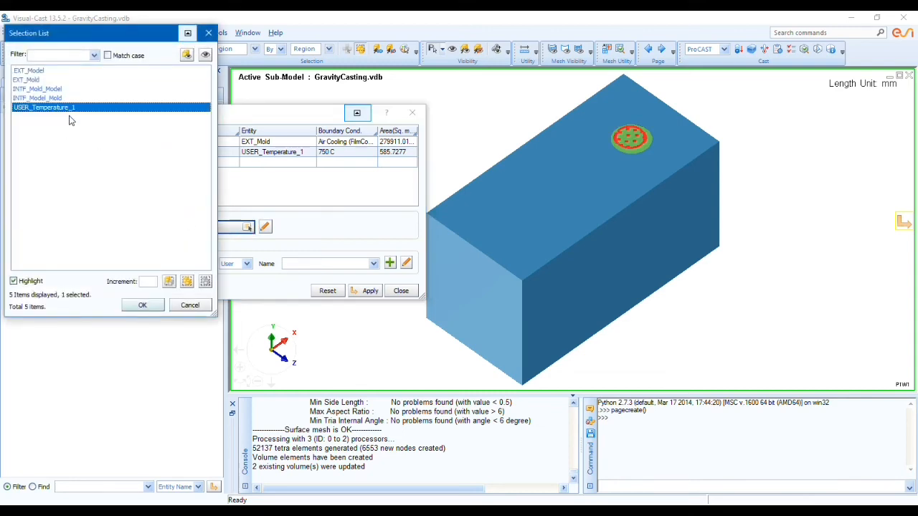
left_click(143, 306)
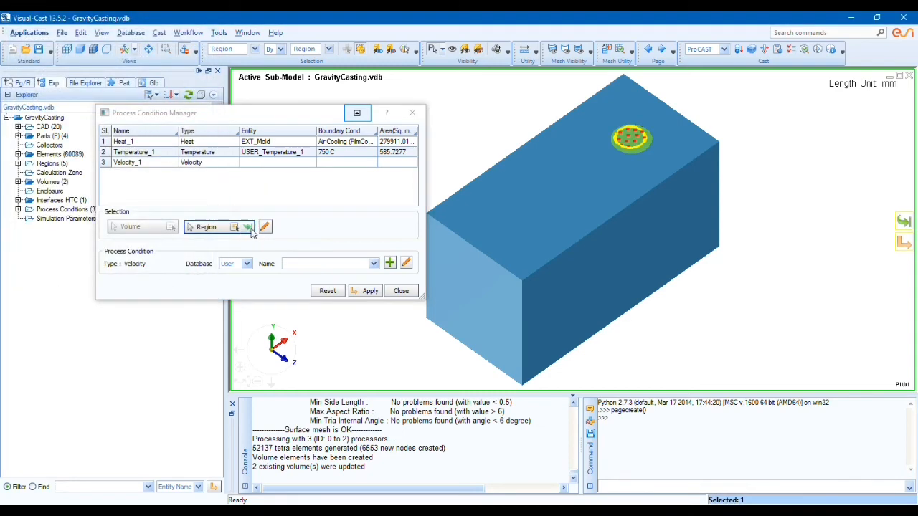
left_click(324, 163)
left_click(334, 163)
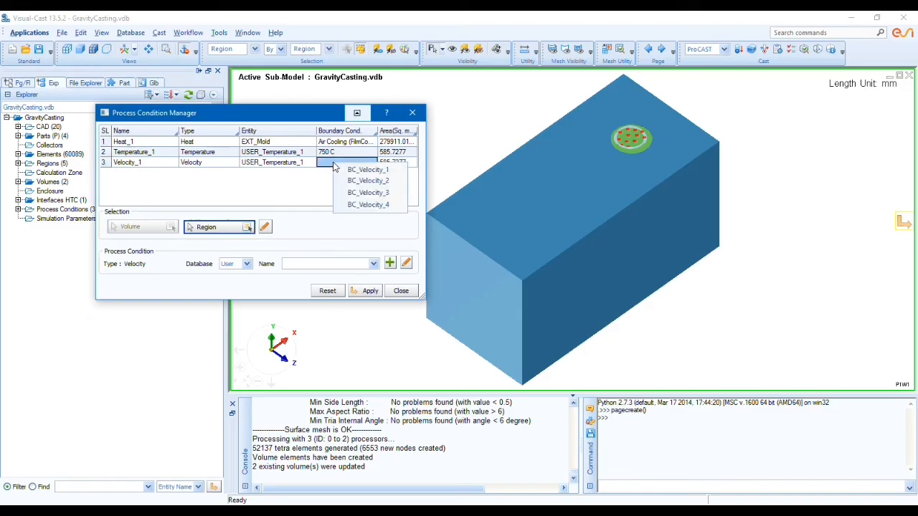
Step: Compute the inlet velocity for a 20 sec fill time with the Velocity Calculator, create its boundary condition and apply it to the Velocity condition
right_click(167, 162)
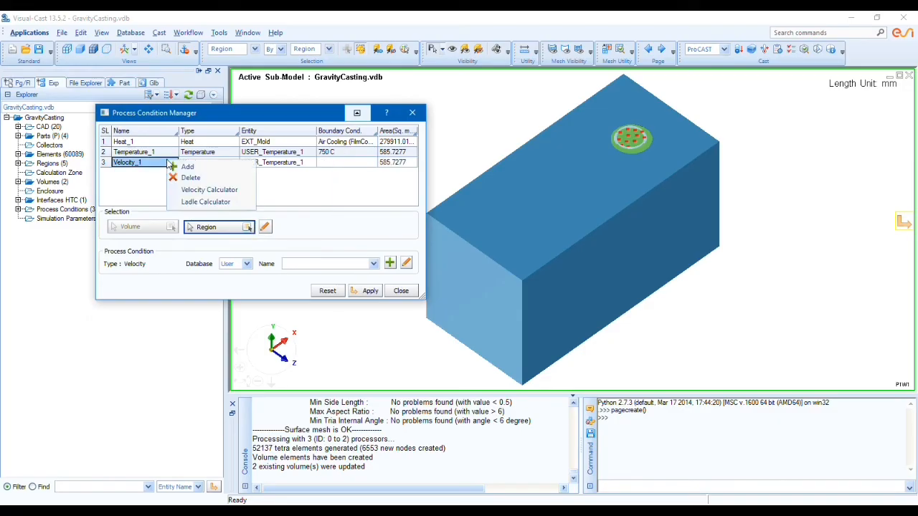
left_click(205, 191)
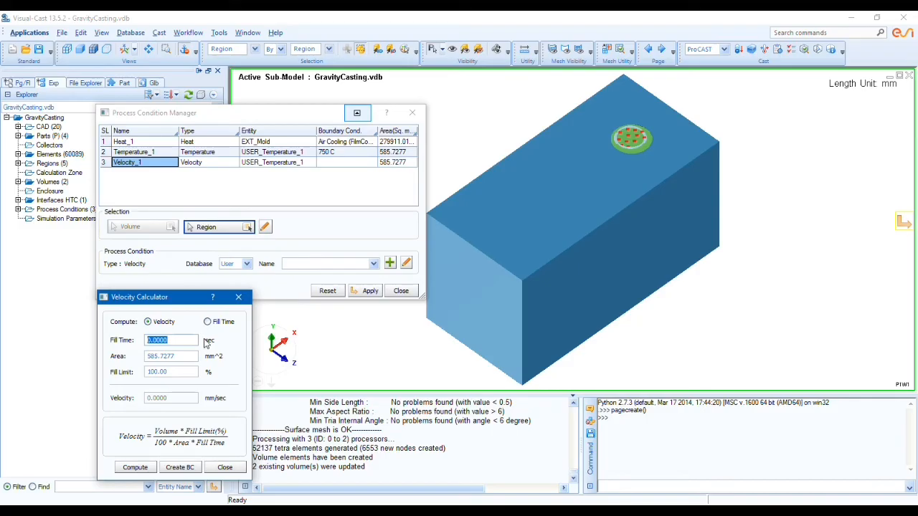
type("20")
left_click(137, 467)
left_click(180, 467)
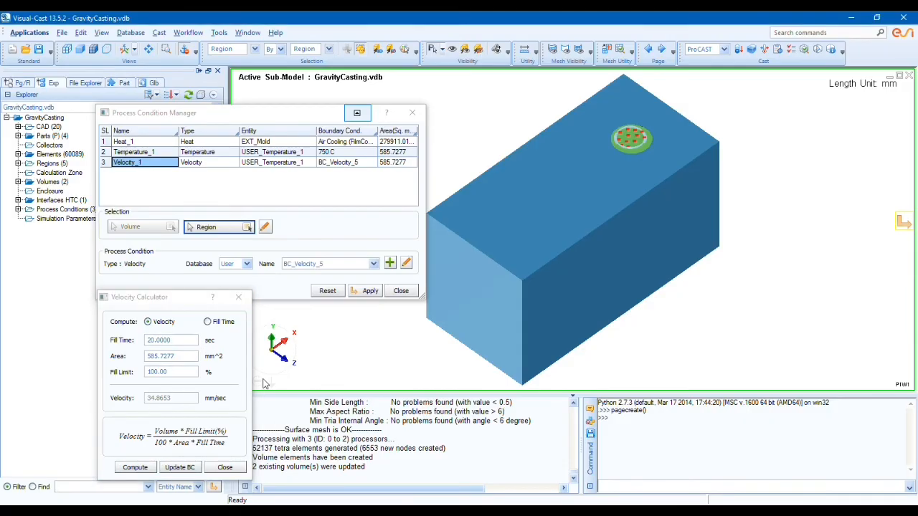
left_click(234, 468)
left_click(365, 290)
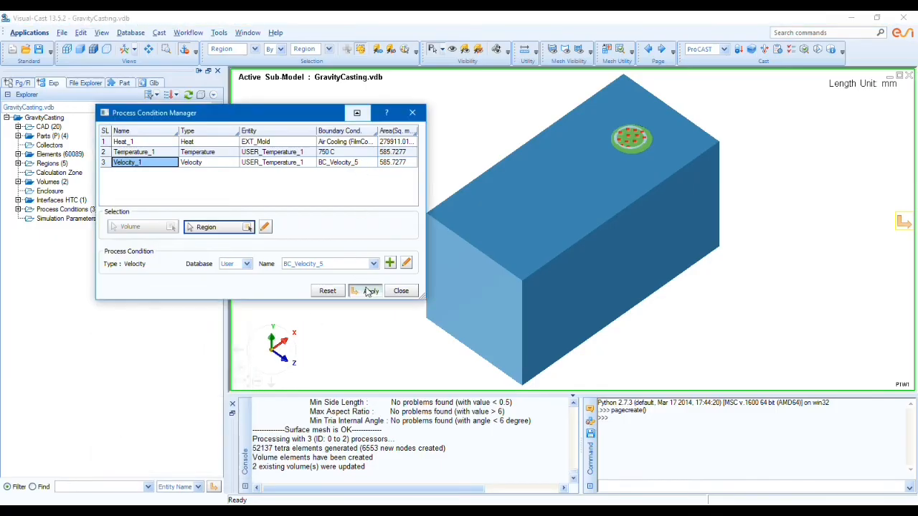
left_click(401, 291)
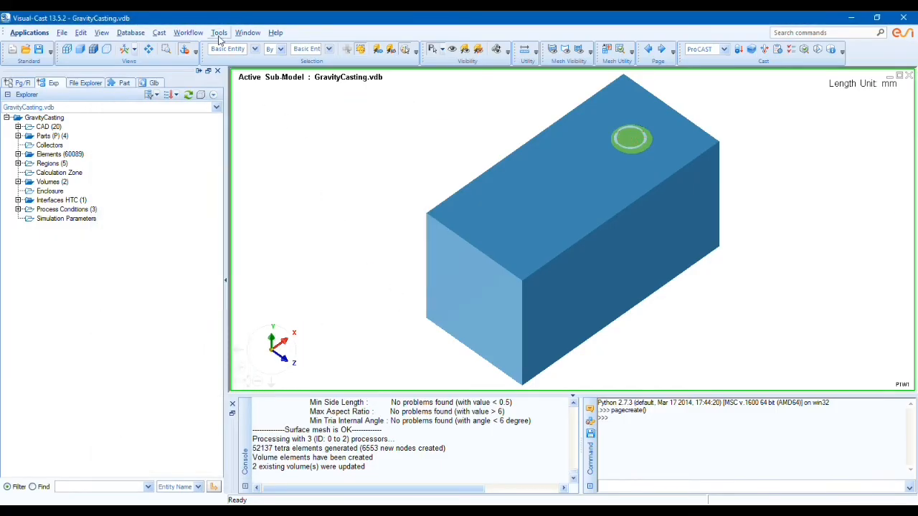
Step: Load the Gravity Filling pre-defined set into the simulation parameters, accepting replacement of the current parameters
left_click(165, 34)
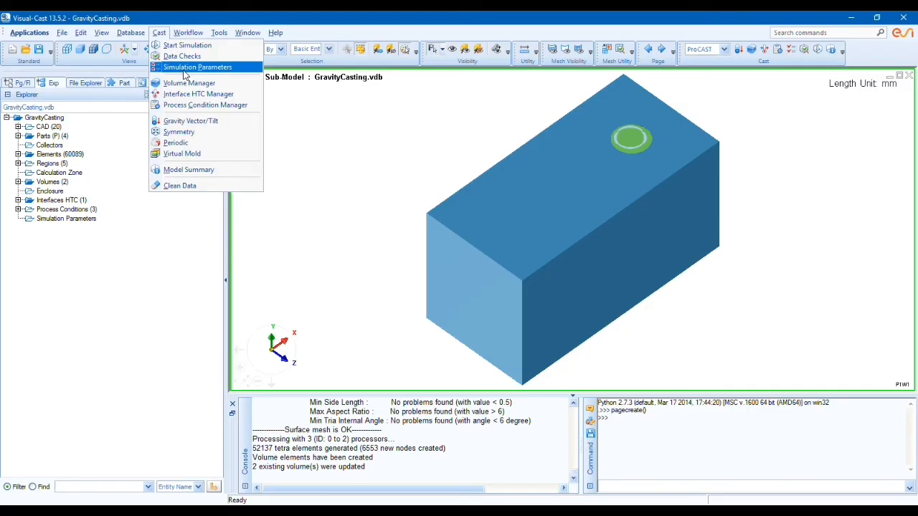
left_click(185, 68)
left_click(143, 105)
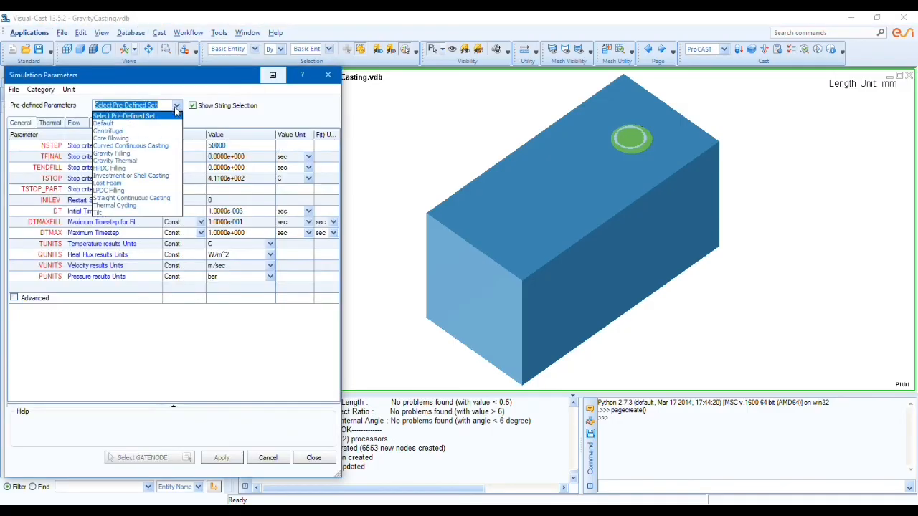
left_click(151, 153)
left_click(251, 300)
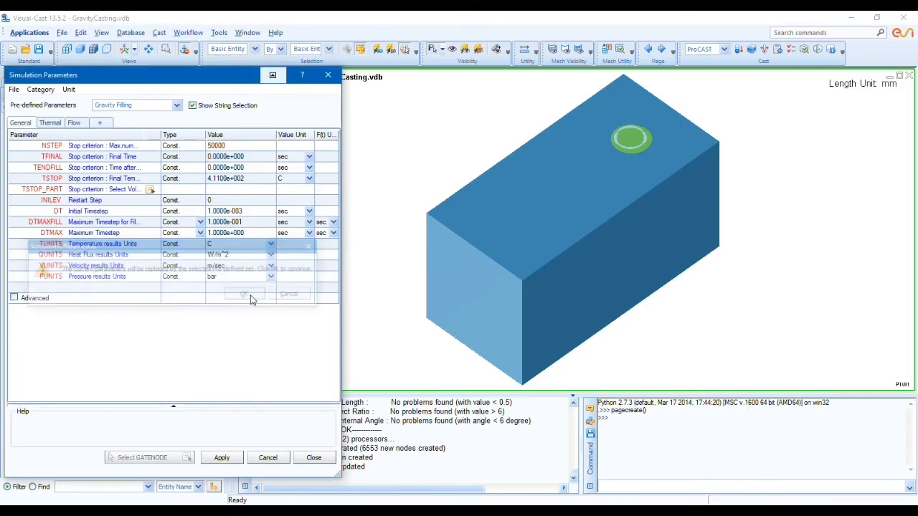
left_click(312, 459)
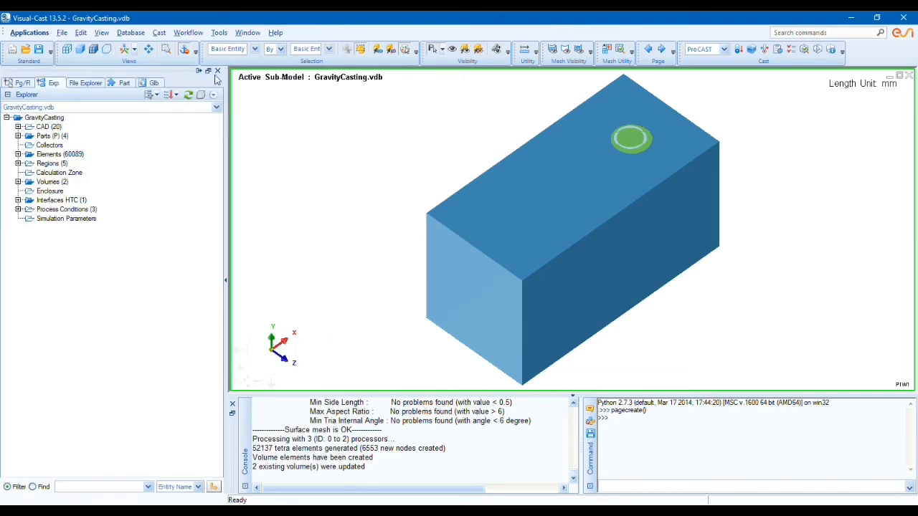
Step: Run the data checks on the model to look for errors and warnings
left_click(159, 33)
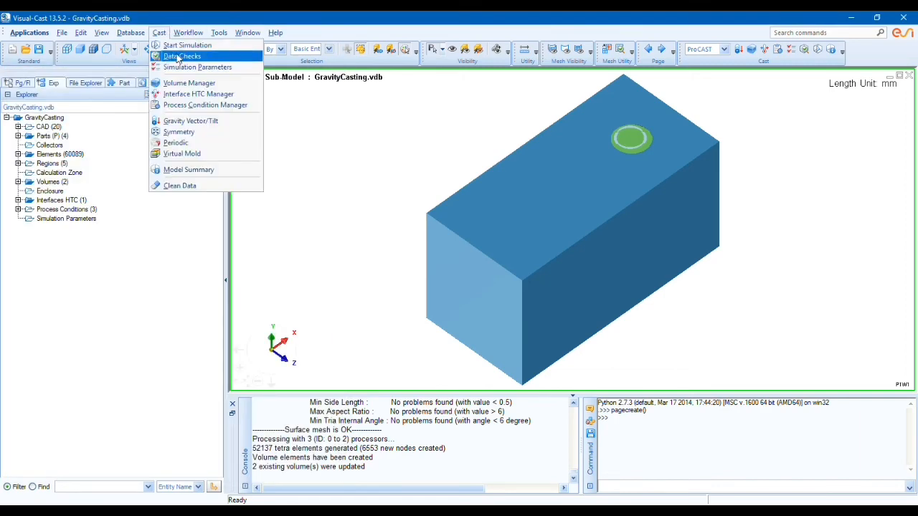
left_click(179, 57)
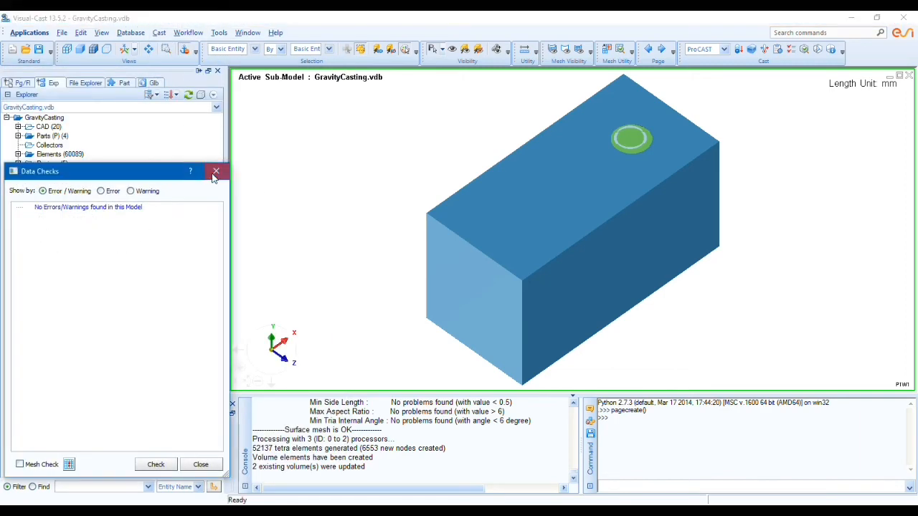
left_click(215, 170)
Step: Start the simulation of the GravityCasting case with the ProCAST solver on 2 processors, saving the VDB
left_click(159, 33)
left_click(178, 49)
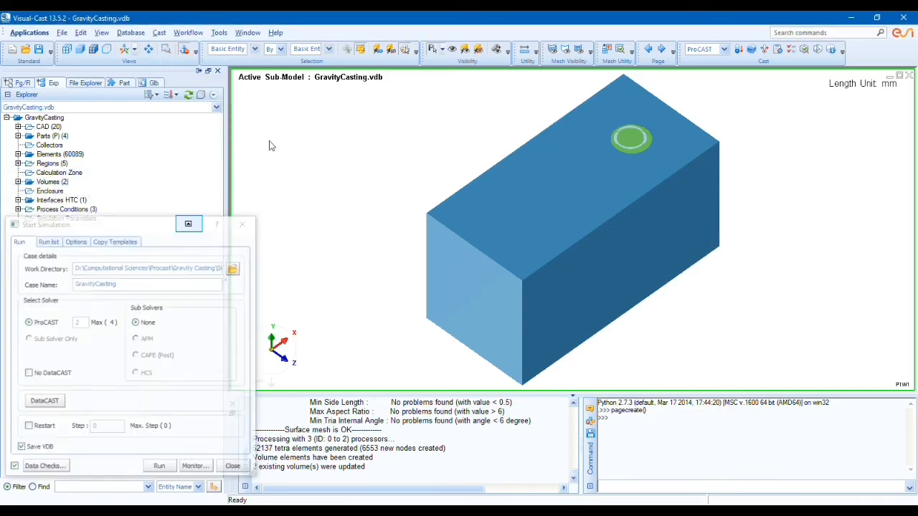
left_click_drag(127, 222, 236, 99)
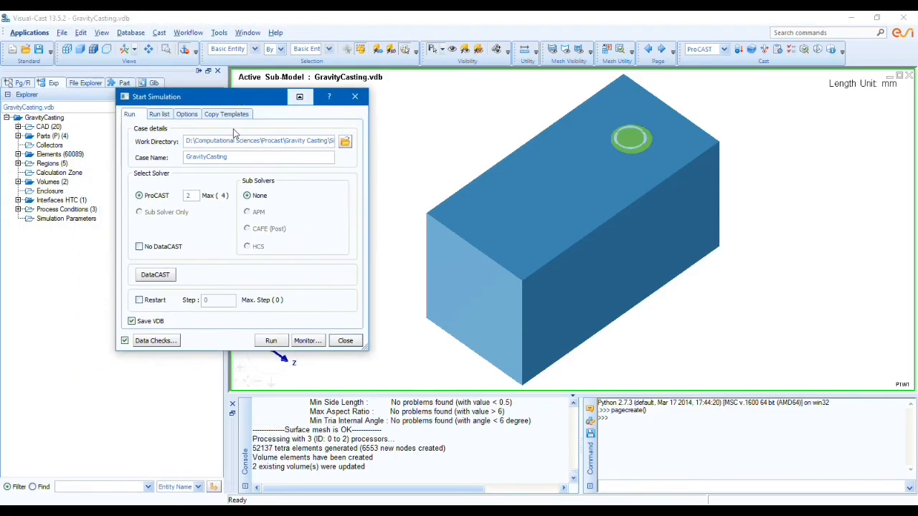
left_click(267, 340)
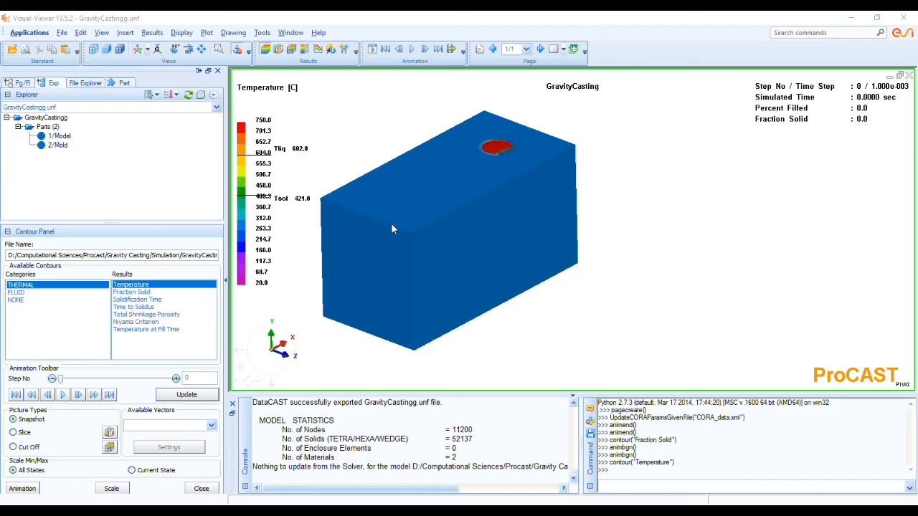
Step: Hide the Mold part in Visual-Viewer and examine the casting's Temperature contour by playing and scrubbing through the filling steps
left_click(42, 144)
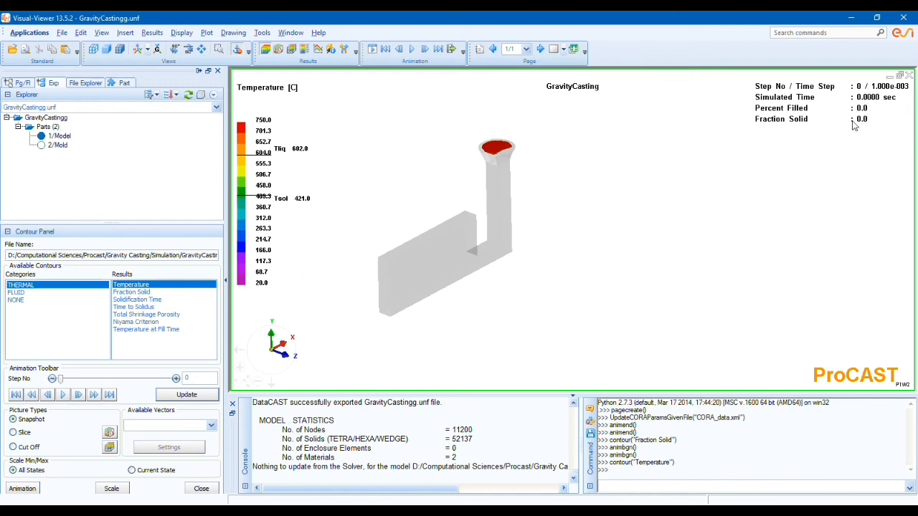
left_click(64, 395)
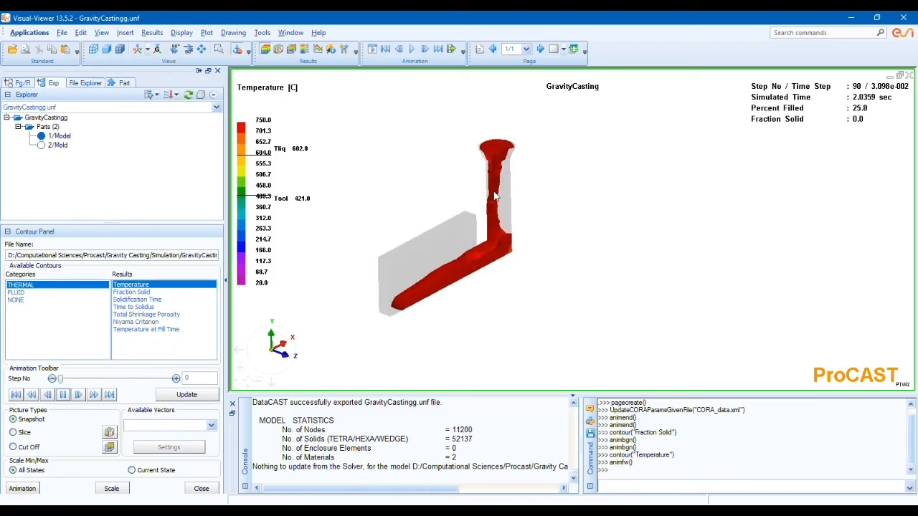
left_click_drag(59, 379, 145, 369)
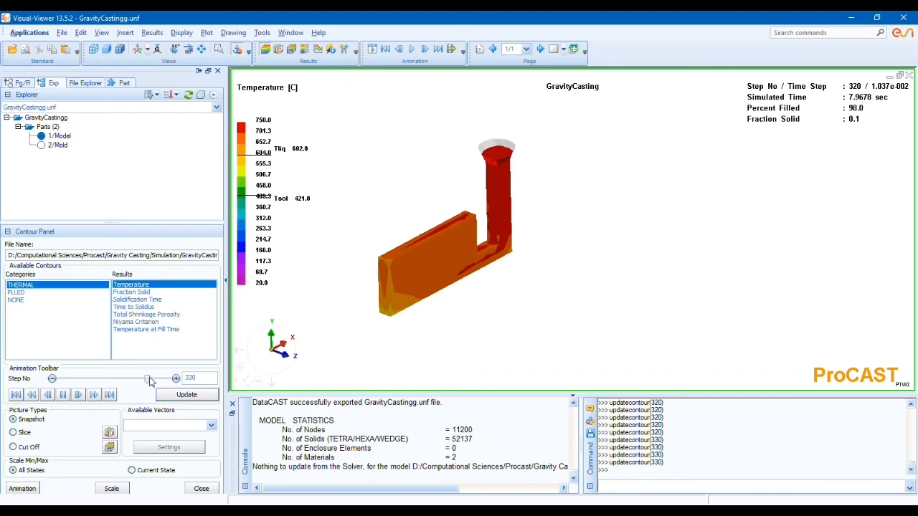
left_click_drag(144, 379, 57, 383)
Step: Display the Fraction Solid contour and examine solidification of the casting up to step 350
left_click(133, 293)
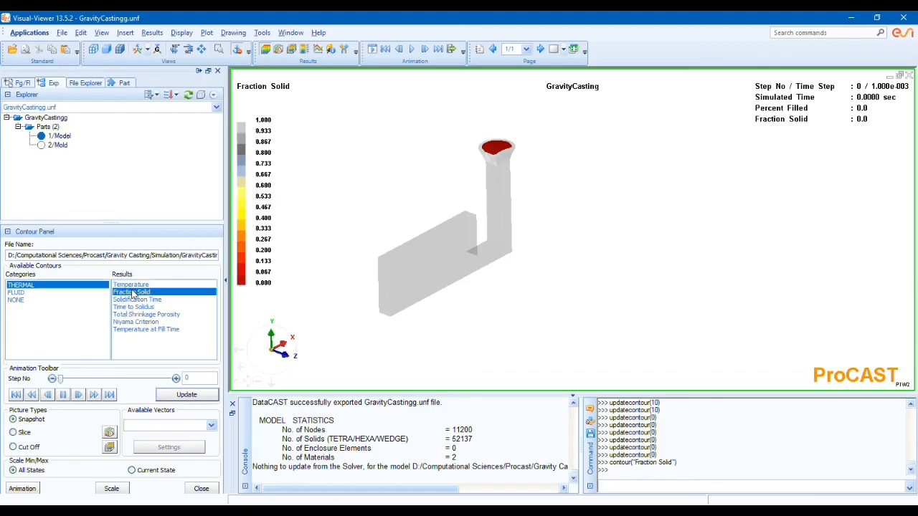
left_click_drag(61, 382, 136, 373)
scroll(357, 279, "down", 2)
scroll(354, 275, "up", 3)
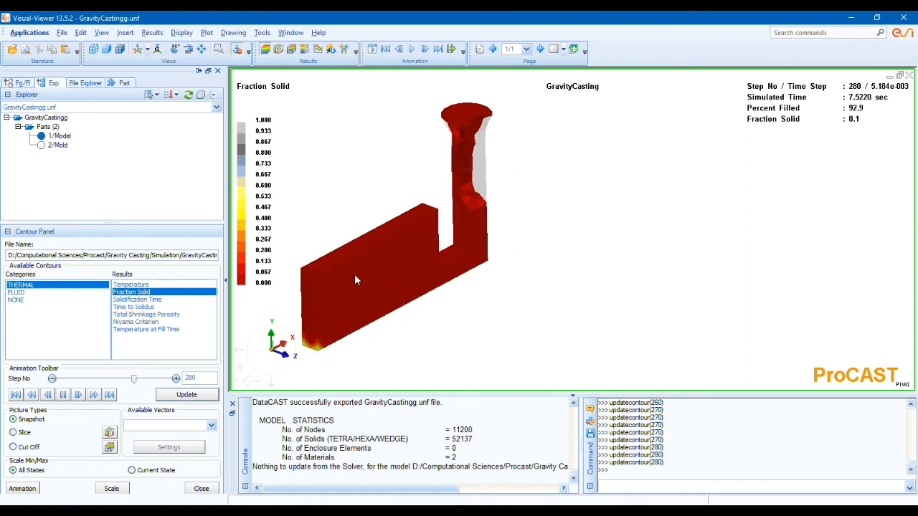
middle_click_drag(351, 296, 374, 269)
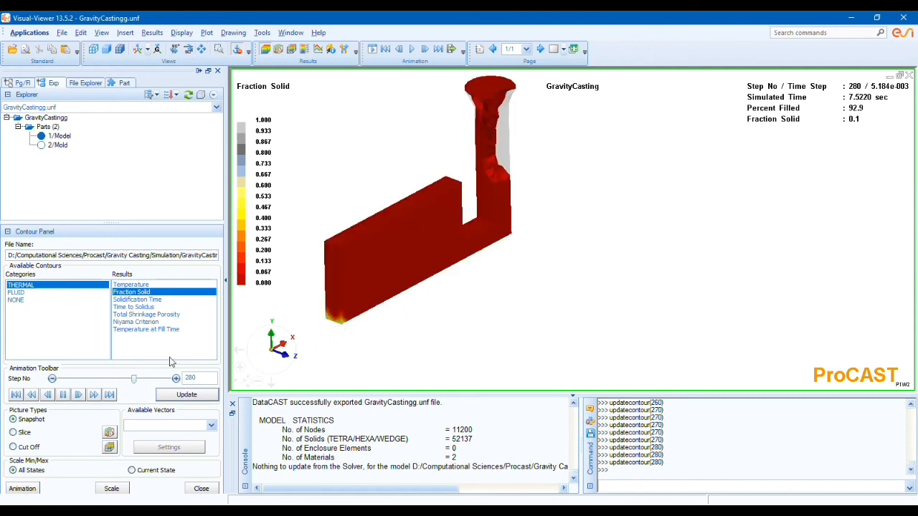
left_click_drag(133, 379, 153, 383)
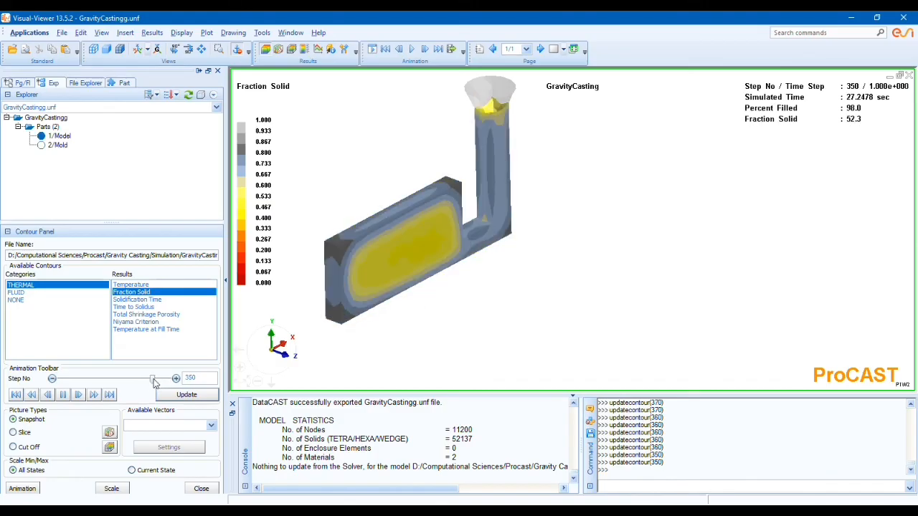
Step: Examine the Total Shrinkage Porosity result on the casting and return to the Temperature result
left_click(145, 315)
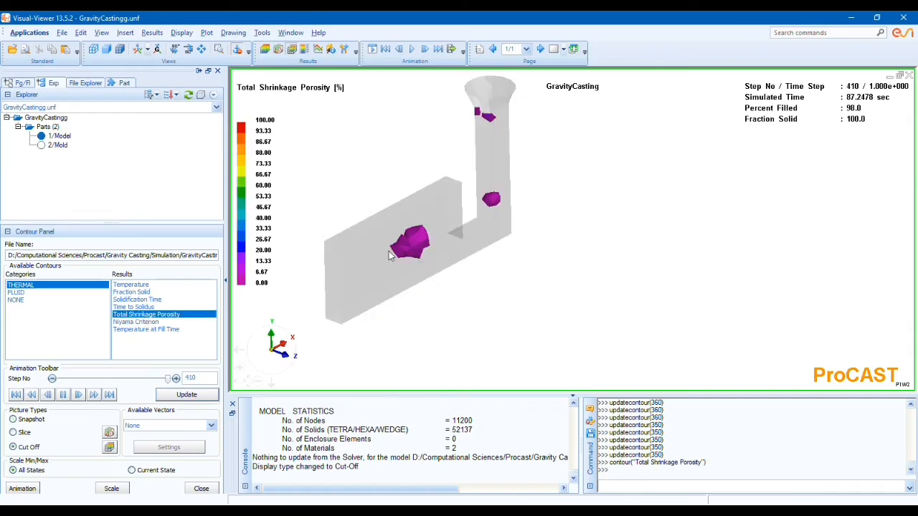
left_click(129, 285)
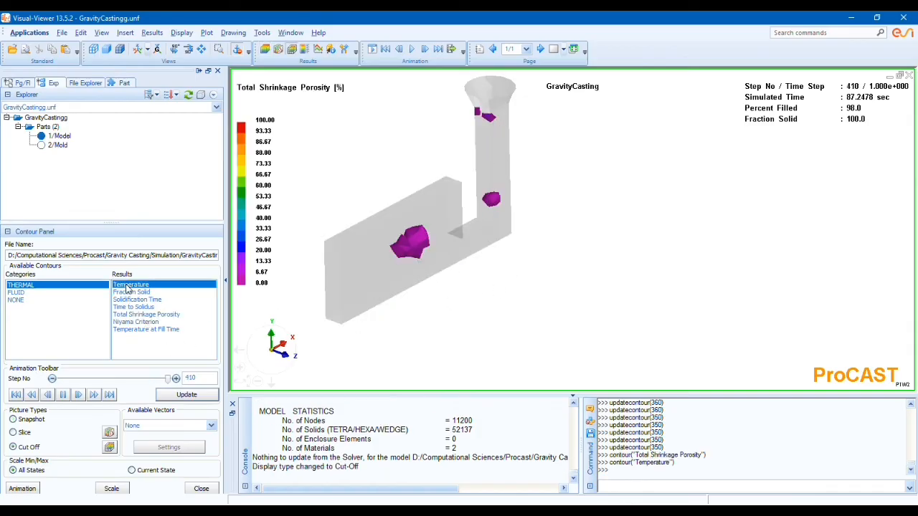